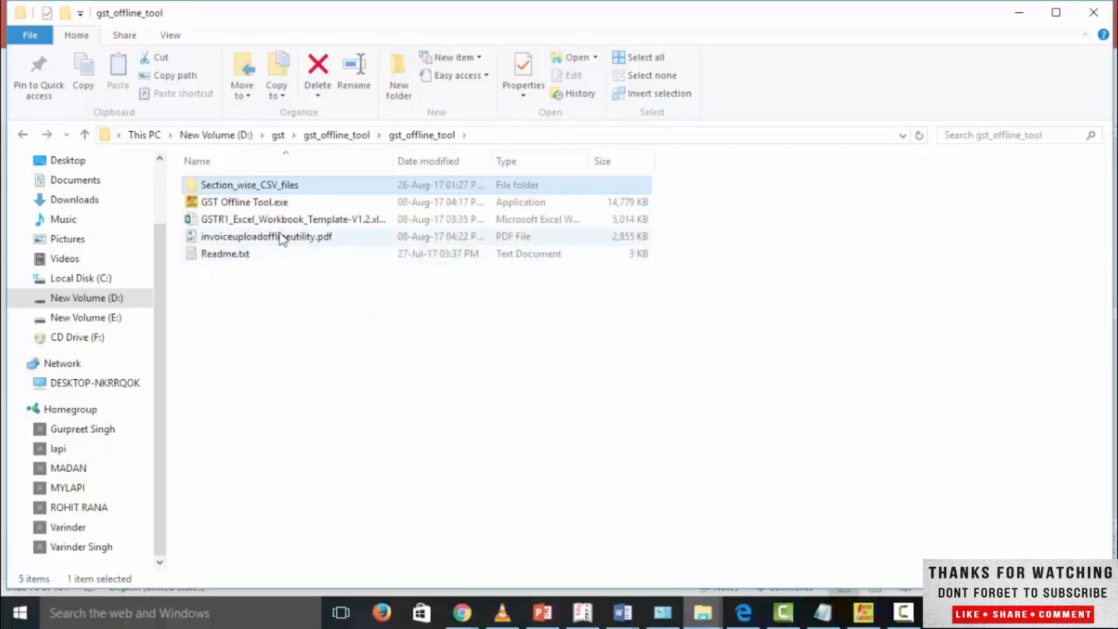
Step: Open GSTR1_Excel_Workbook_Template-V1.2.xlsx in a maximized window and view its master sheet
click(280, 220)
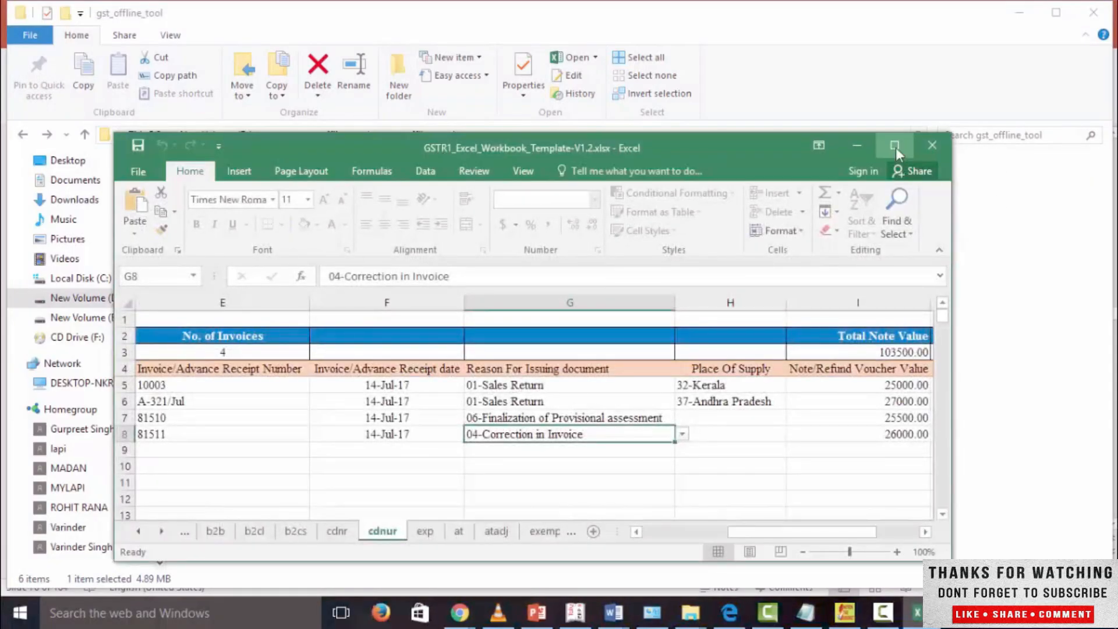
click(894, 145)
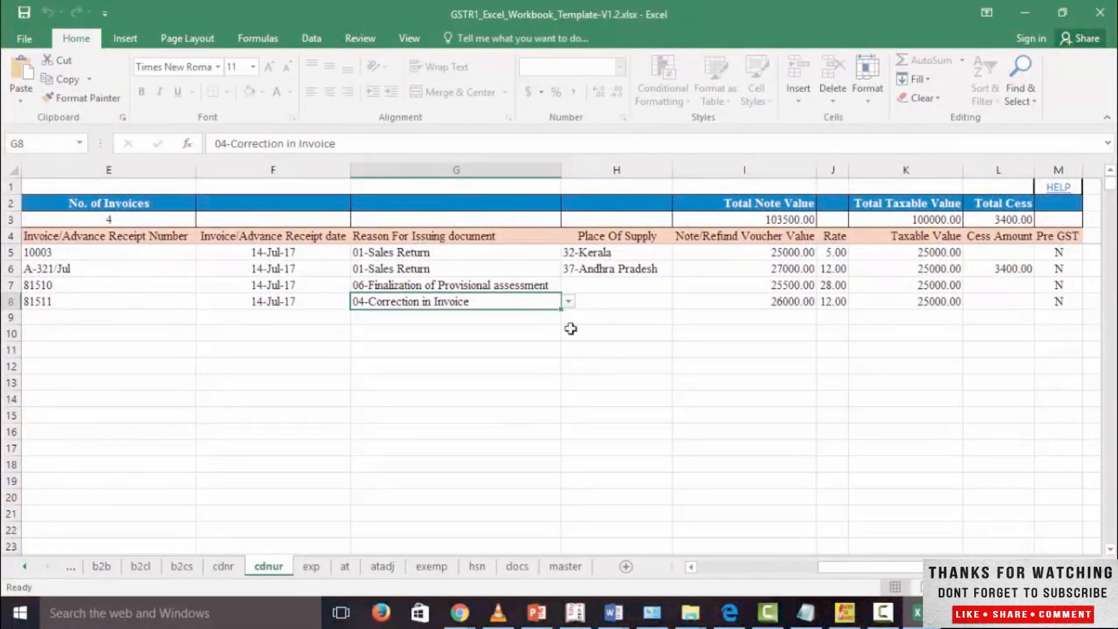
click(568, 568)
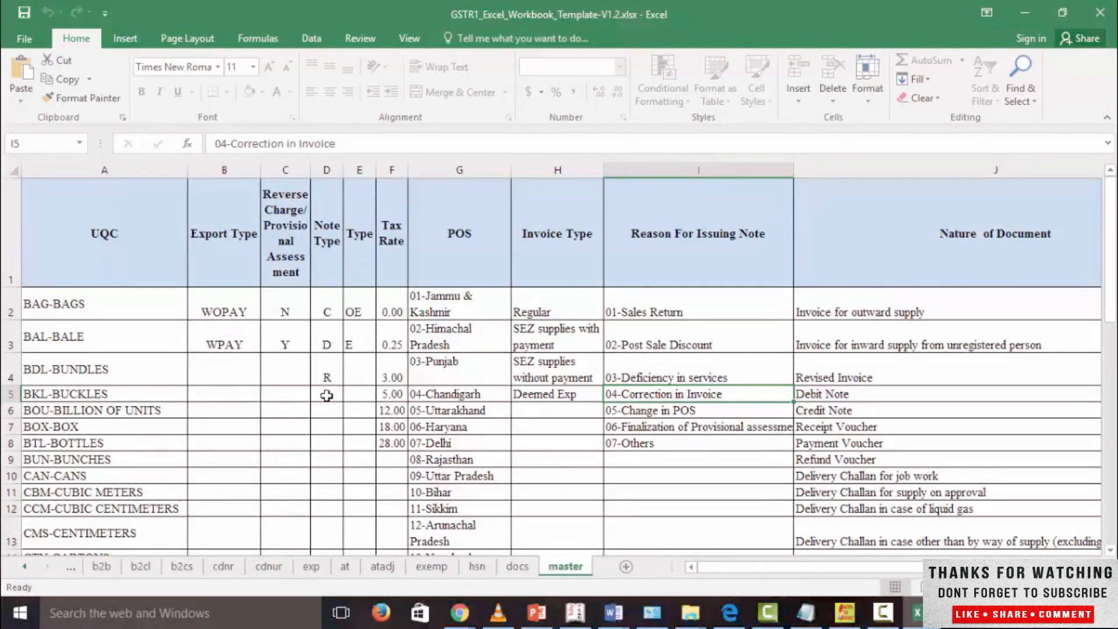
Step: Review the b2b sheet's recipient GSTIN, invoice number, invoice date, invoice value and place of supply columns
click(104, 568)
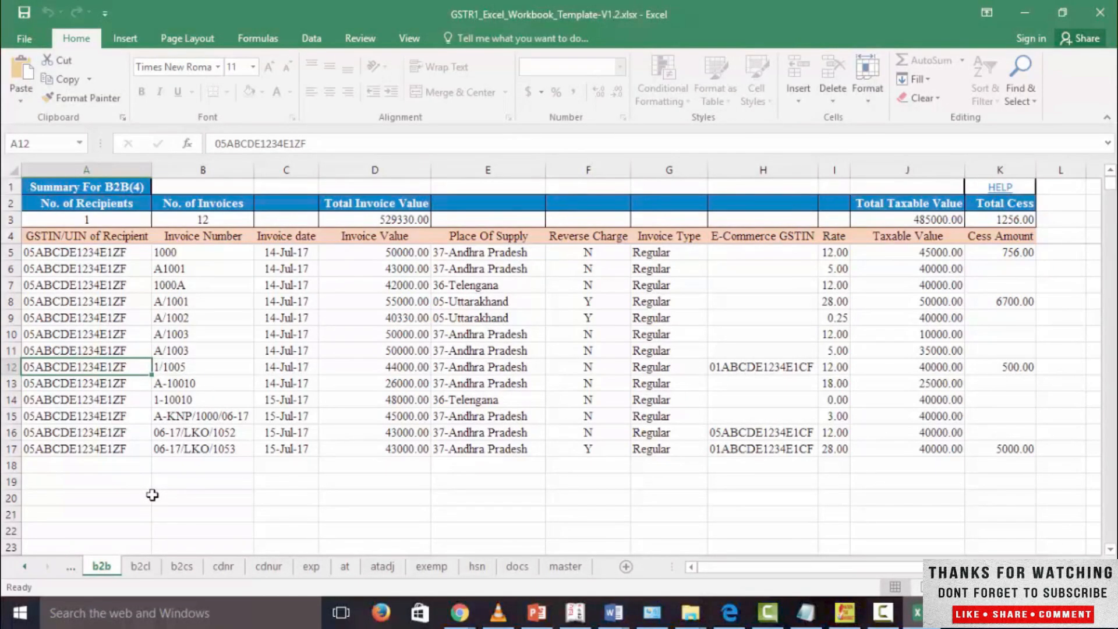
click(113, 254)
drag(113, 254, 123, 449)
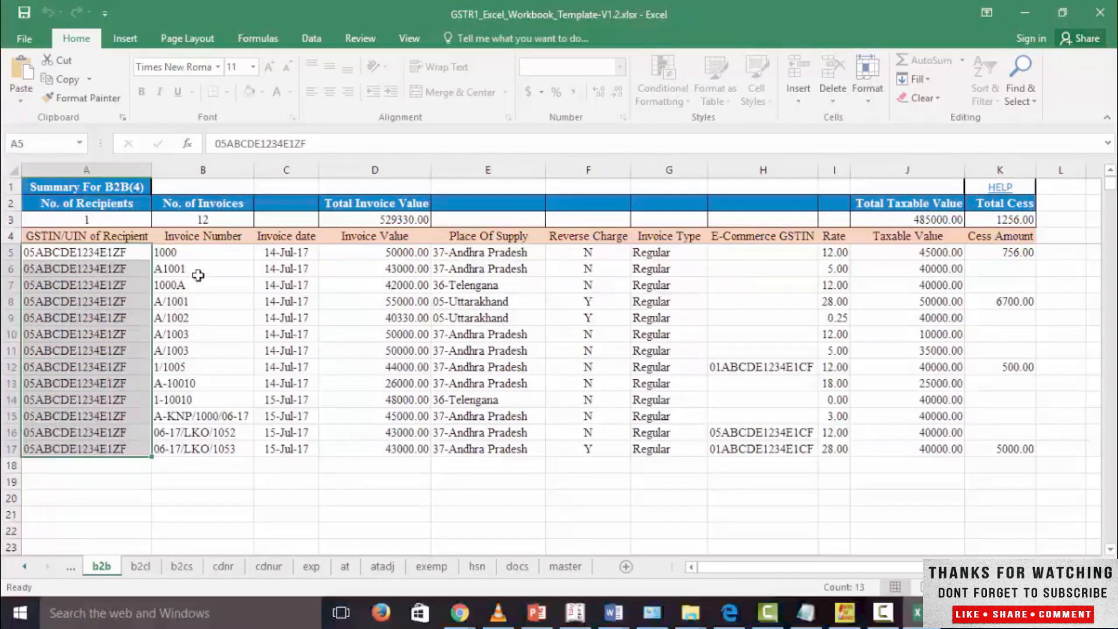
drag(209, 258, 206, 324)
drag(287, 252, 288, 318)
drag(382, 258, 383, 327)
drag(495, 254, 492, 367)
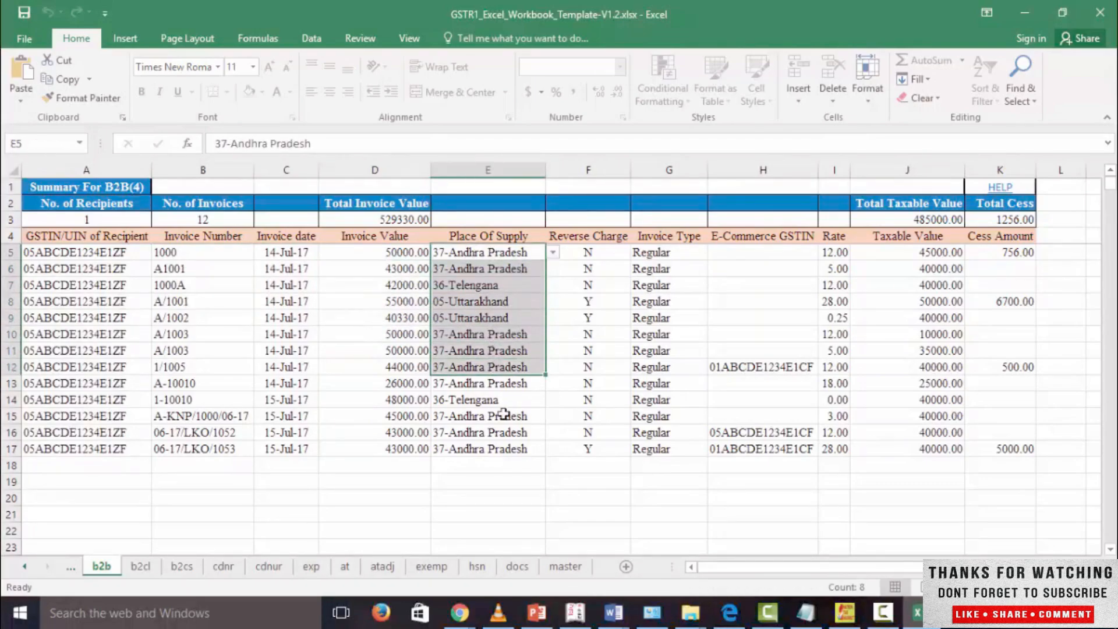
Step: Check the b2b sheet's place of supply and invoice type options, plus its reverse charge, e-commerce GSTIN and cess amount entries
click(551, 253)
key(Escape)
click(603, 255)
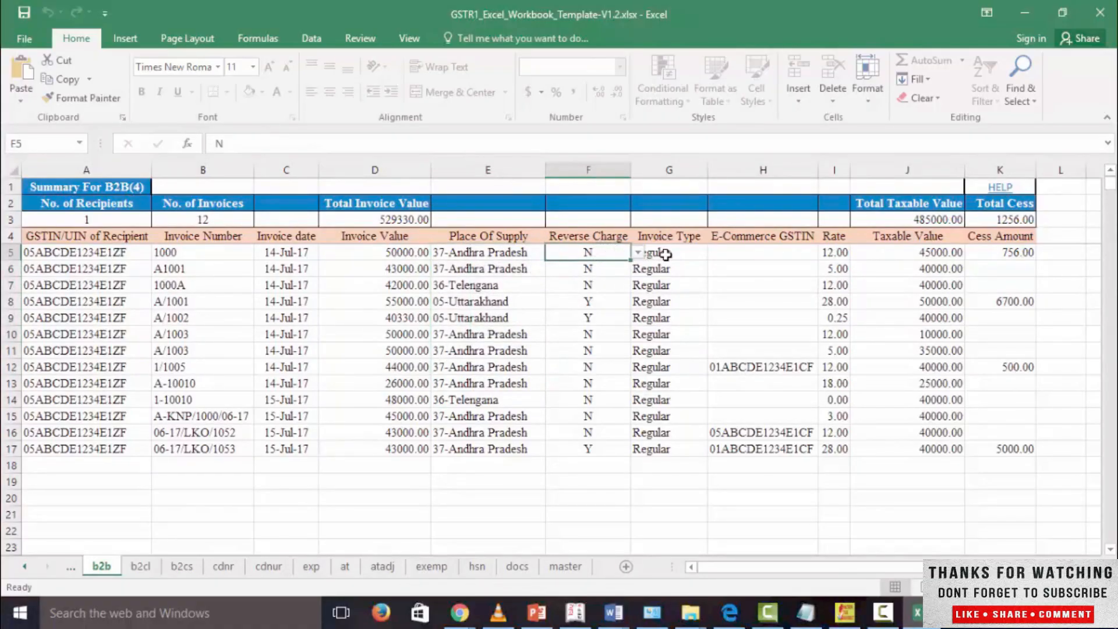
drag(662, 319, 668, 348)
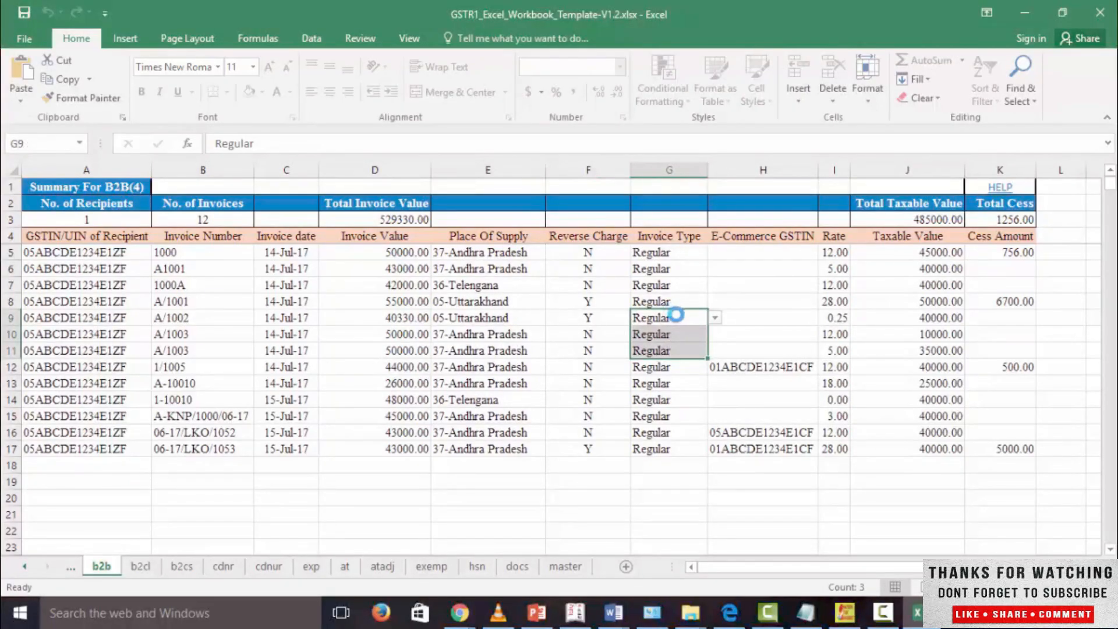
key(alt+Down)
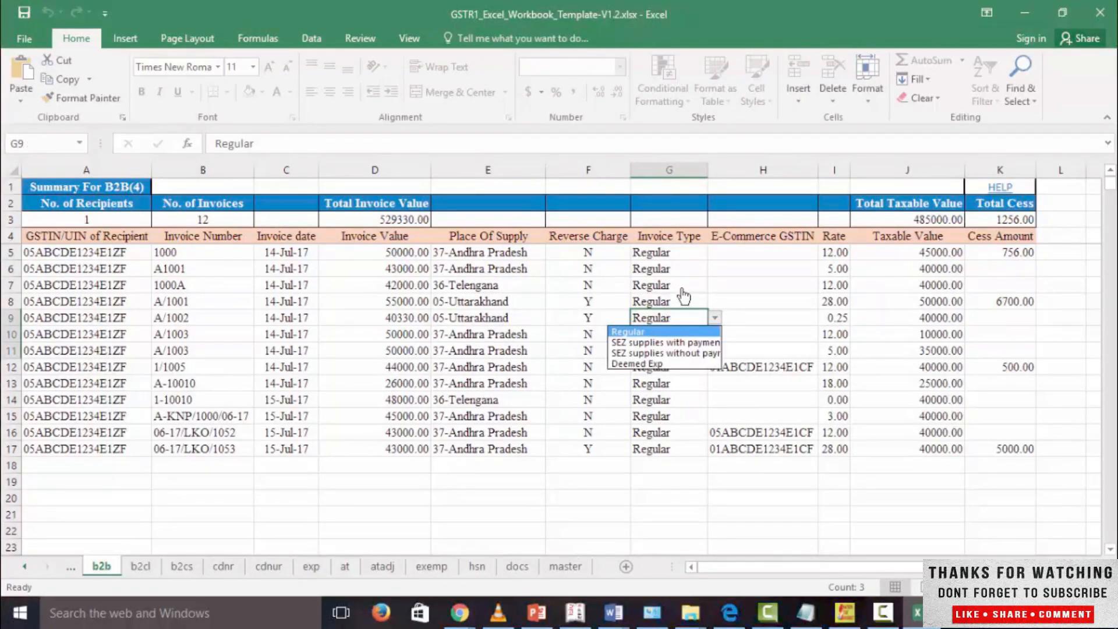
key(Escape)
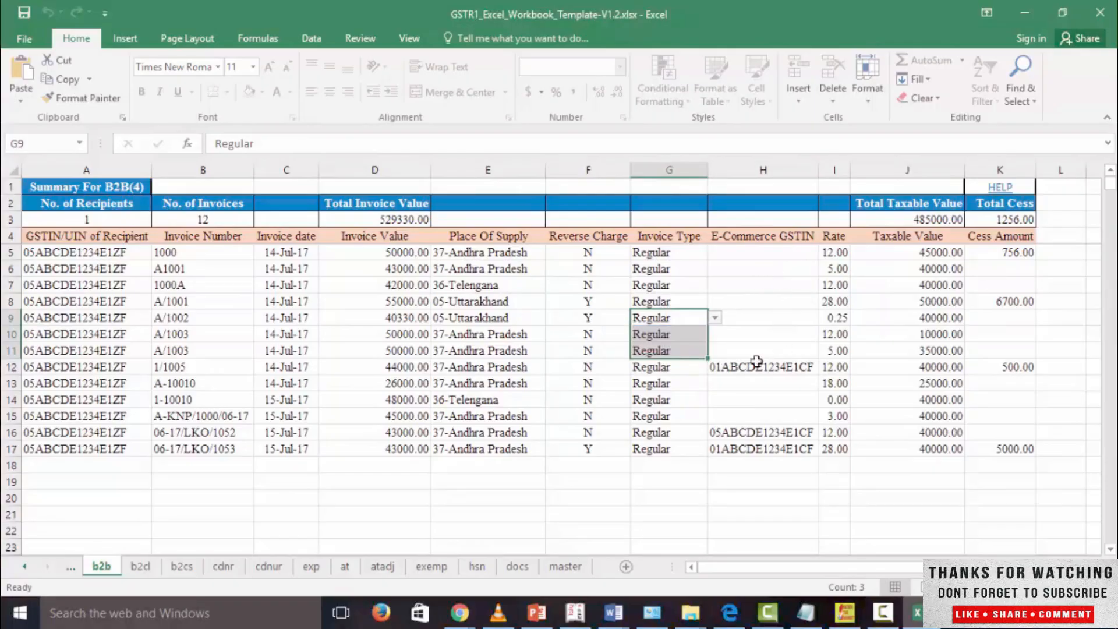
click(779, 366)
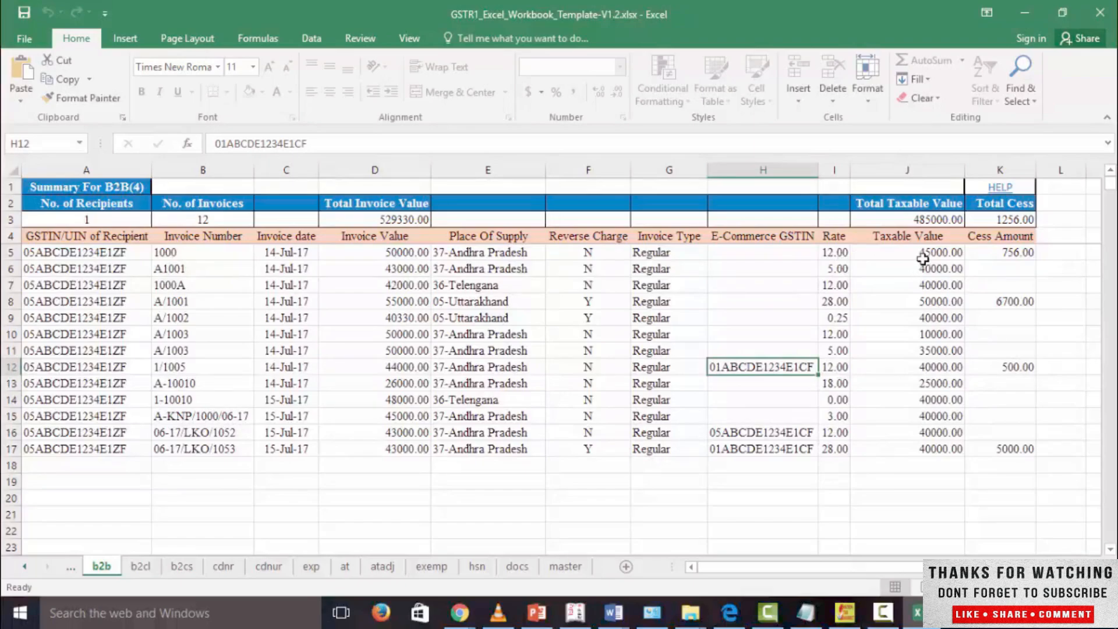
click(996, 255)
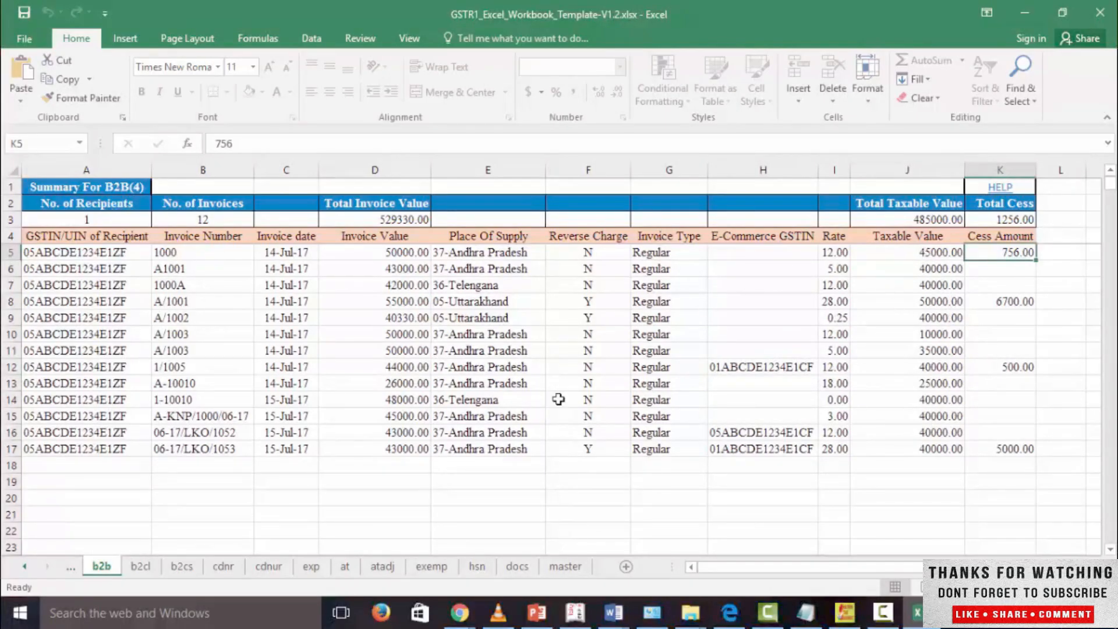
Step: Review the invoice value and invoice number columns on the b2cl sheet
click(147, 568)
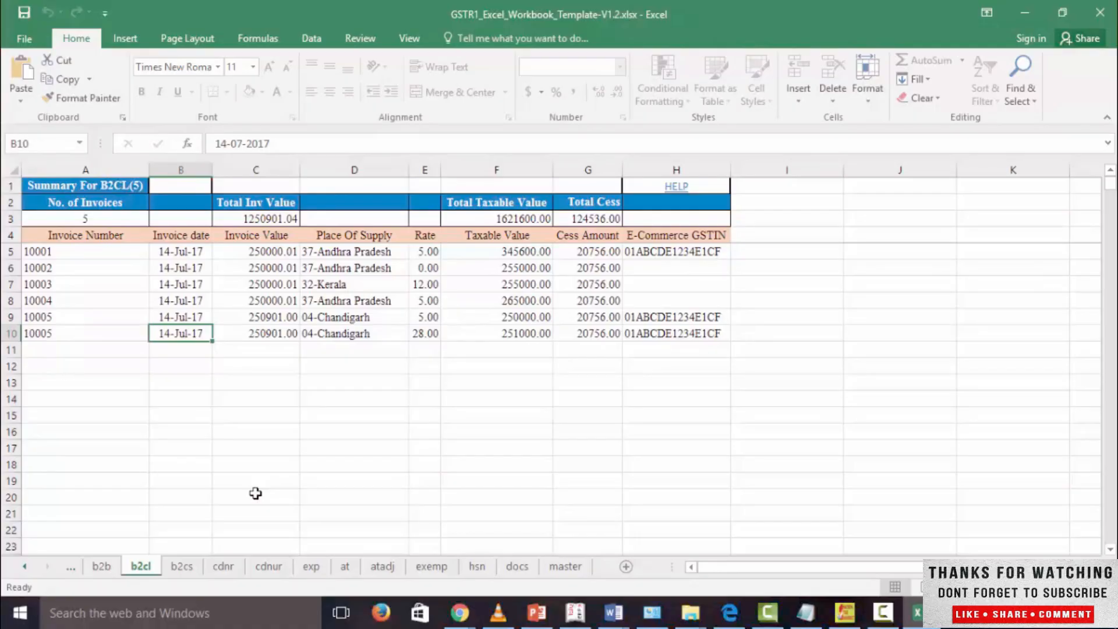
drag(257, 251, 255, 346)
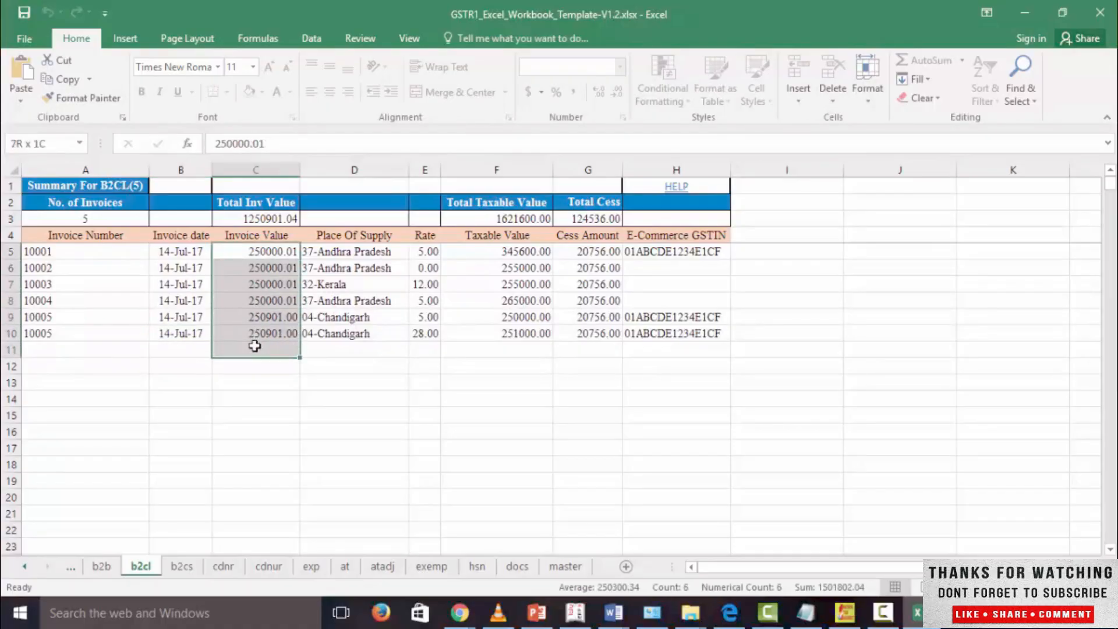
click(294, 452)
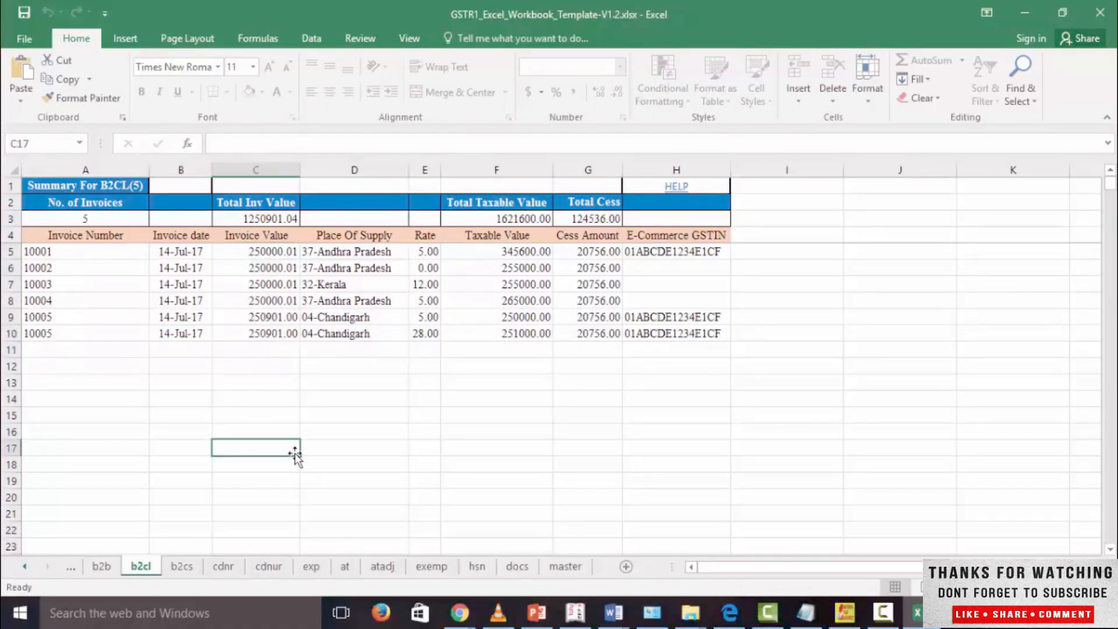
drag(85, 250, 85, 333)
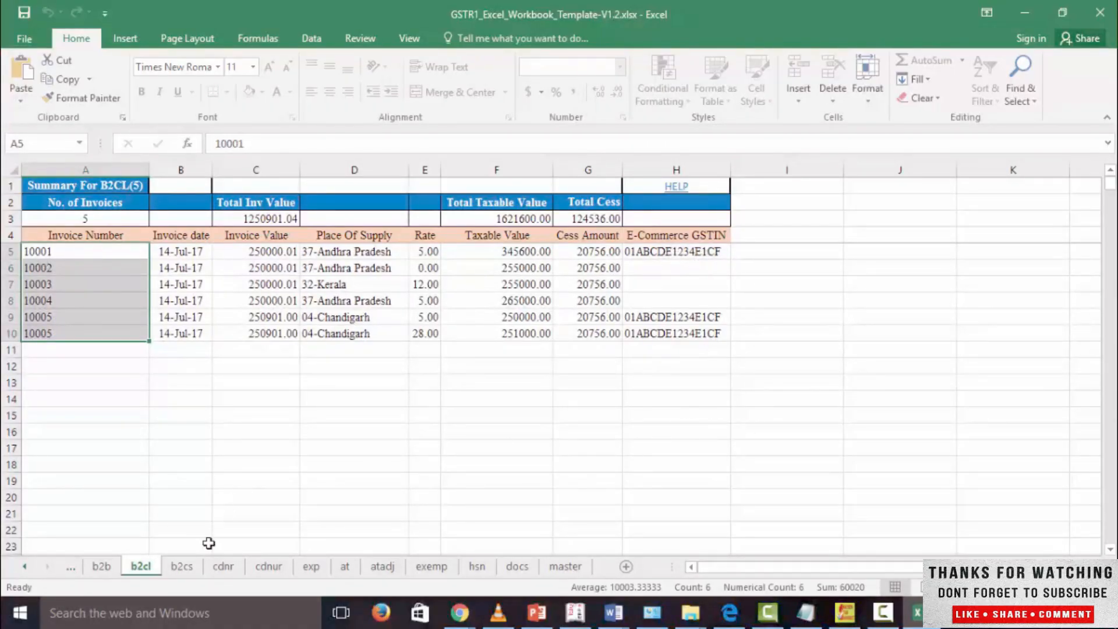
Step: Review the b2cs sheet's place of supply, taxable value, type and e-commerce GSTIN entries
click(181, 566)
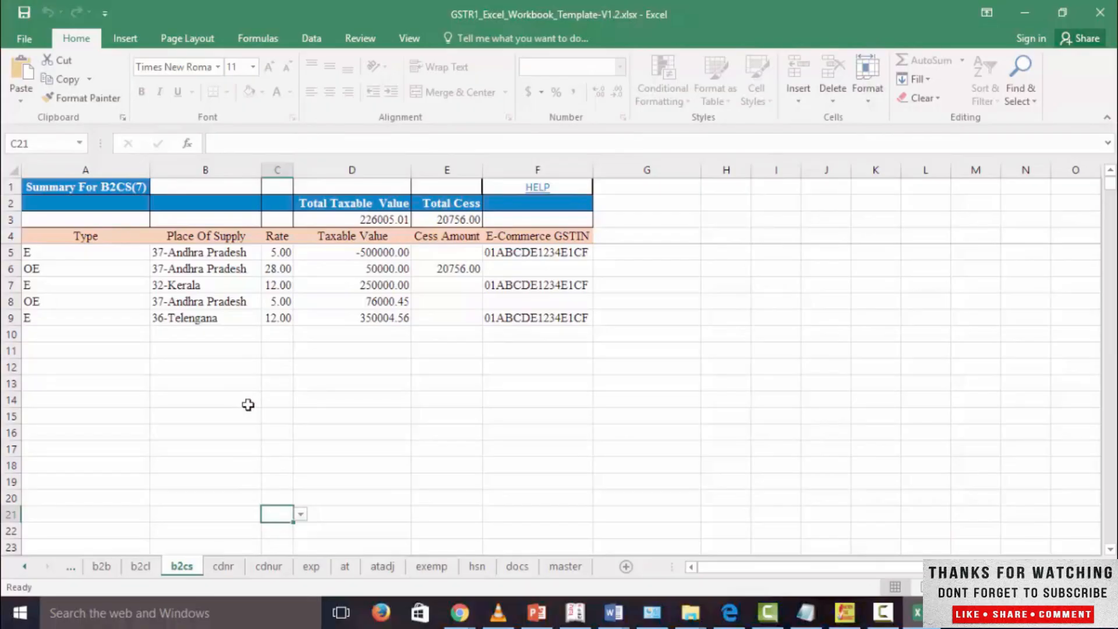
click(368, 338)
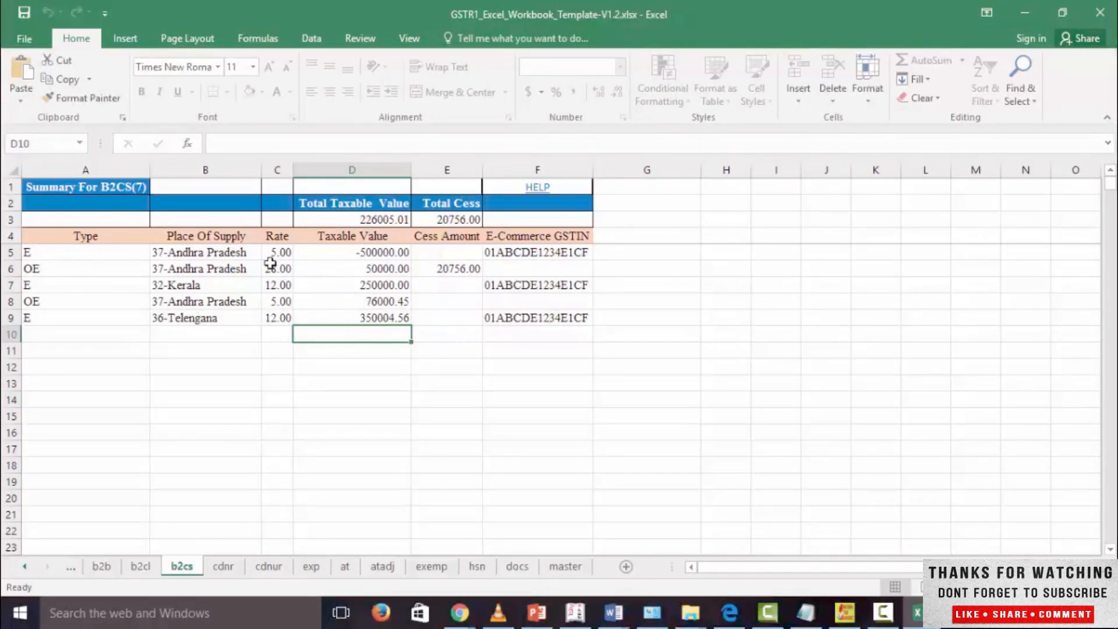
drag(211, 269, 216, 317)
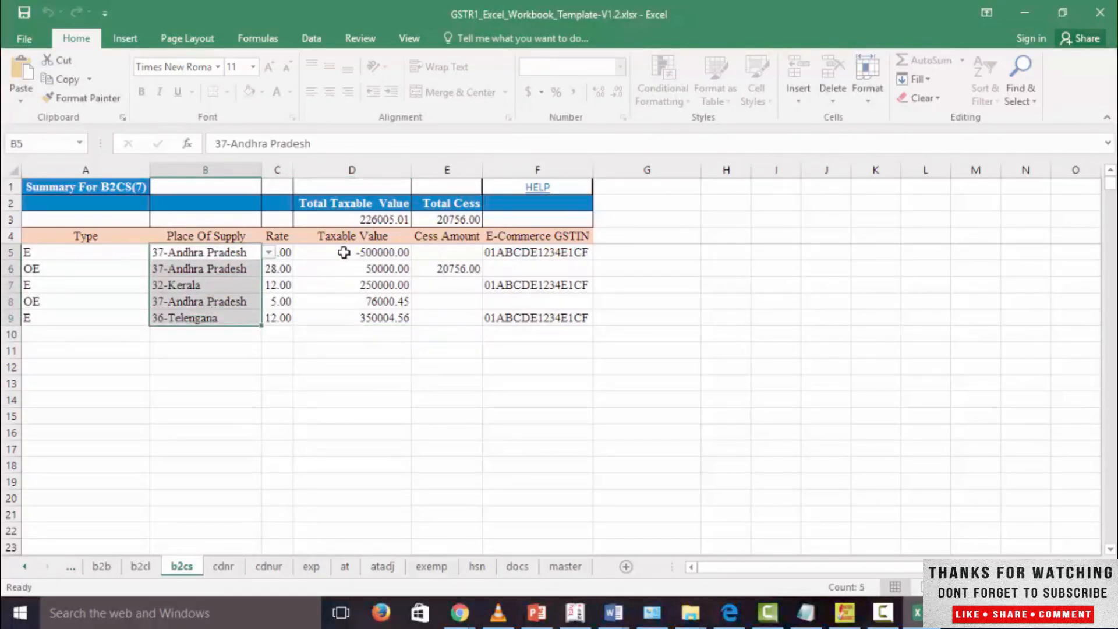
drag(344, 268, 343, 322)
click(487, 317)
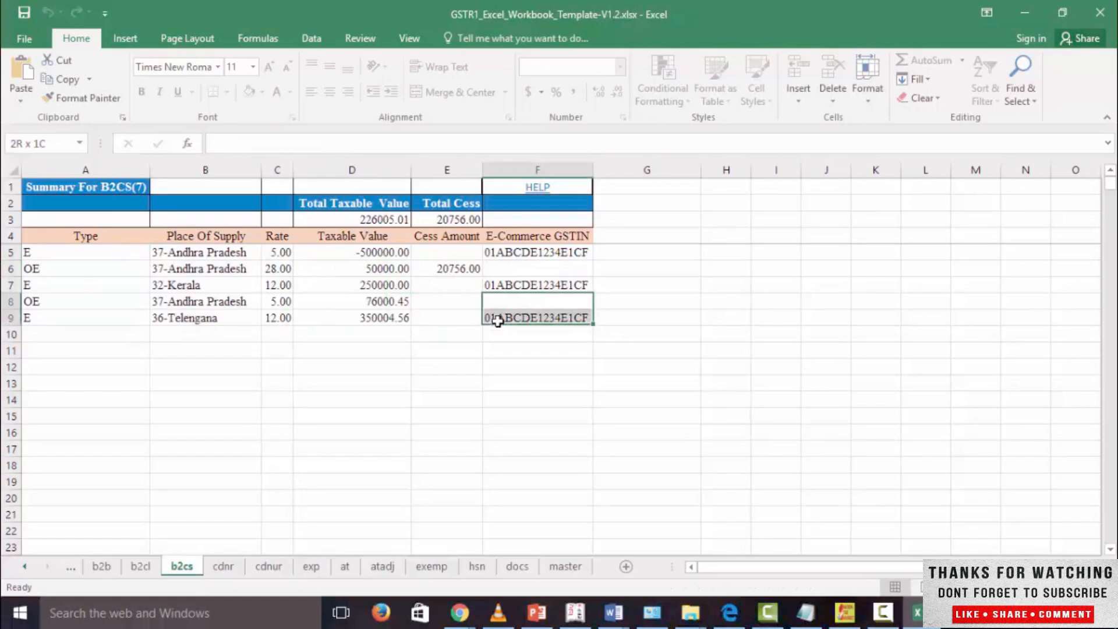
click(465, 399)
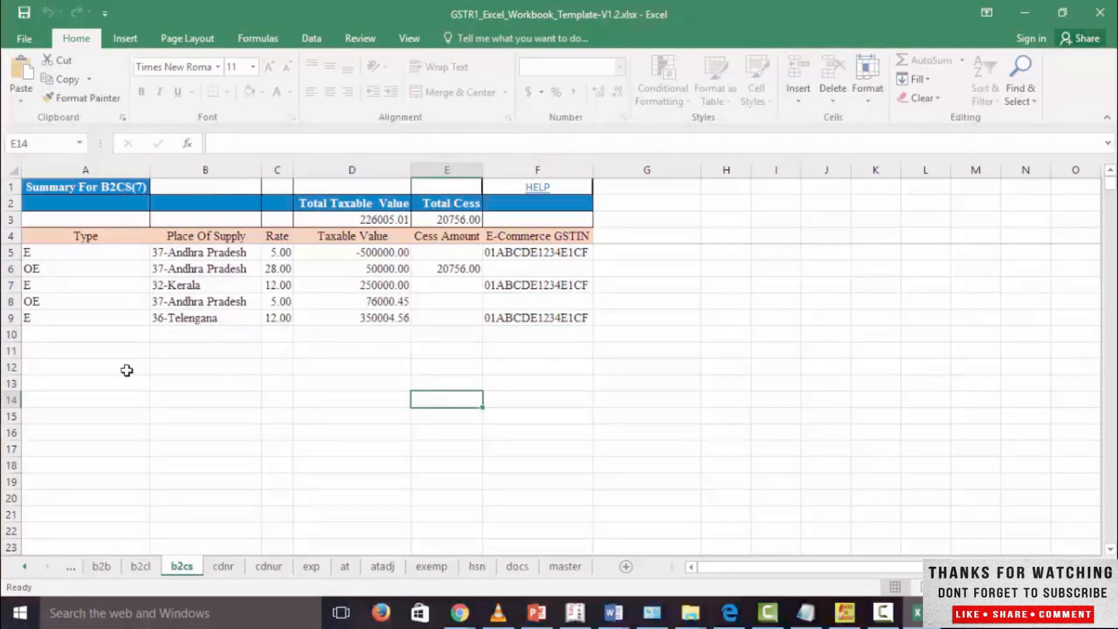
click(49, 250)
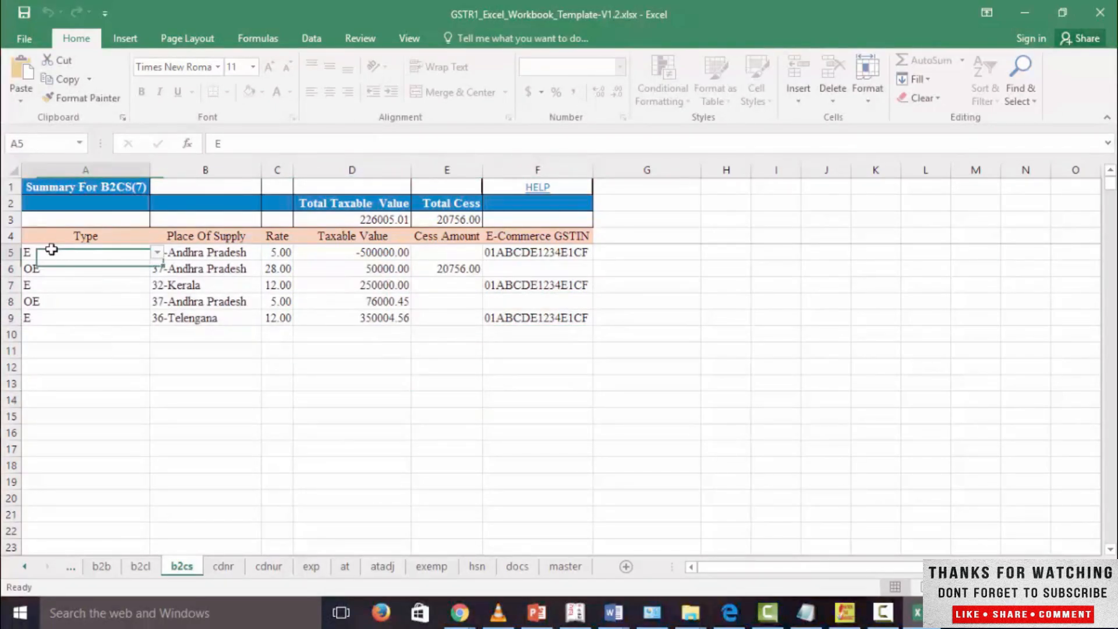
click(532, 251)
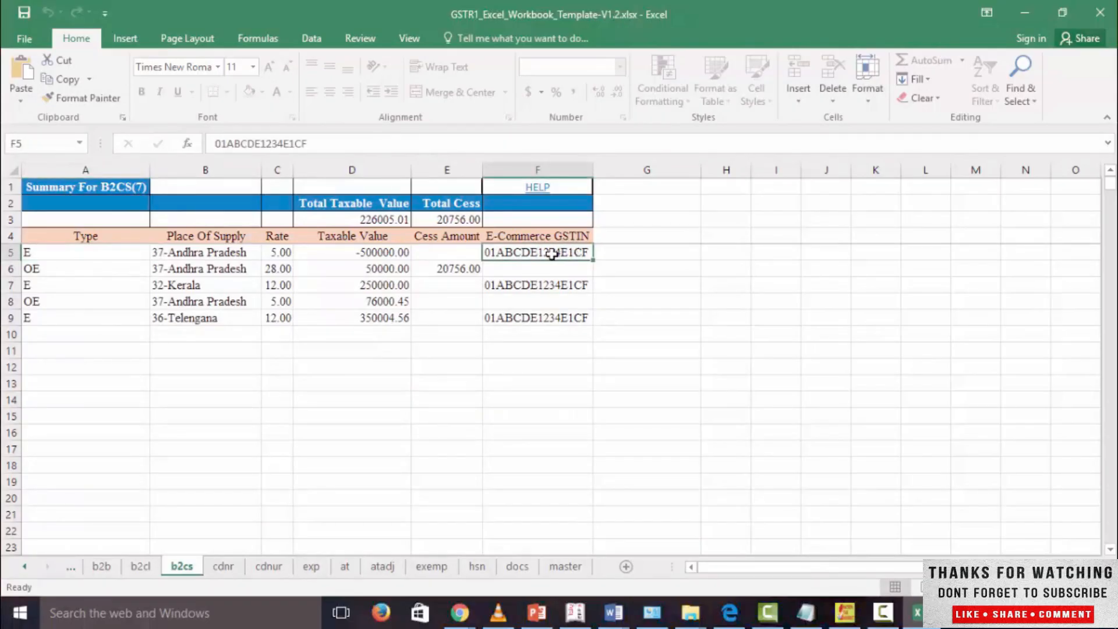
Step: Review the voucher date on the cdnr sheet and the document type options for row 5
click(226, 566)
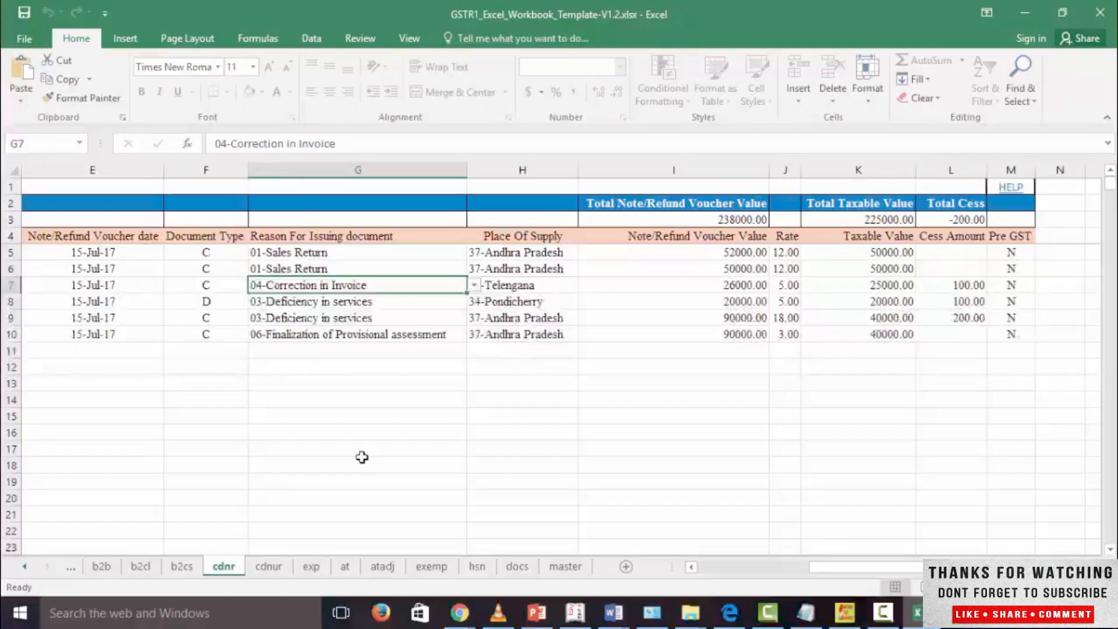
click(184, 257)
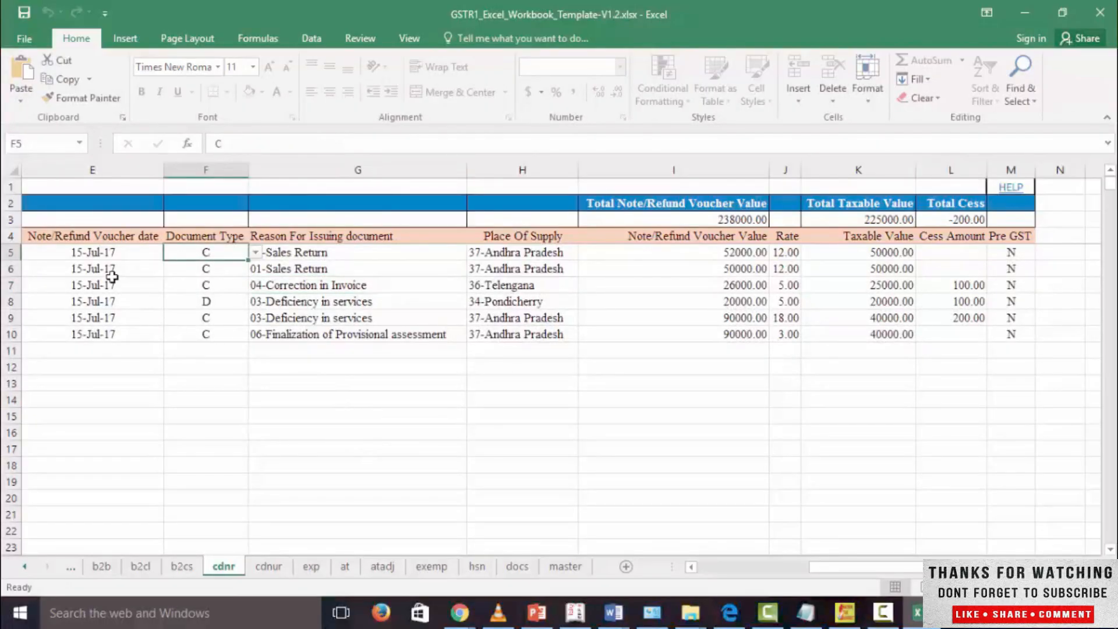
click(113, 252)
click(207, 254)
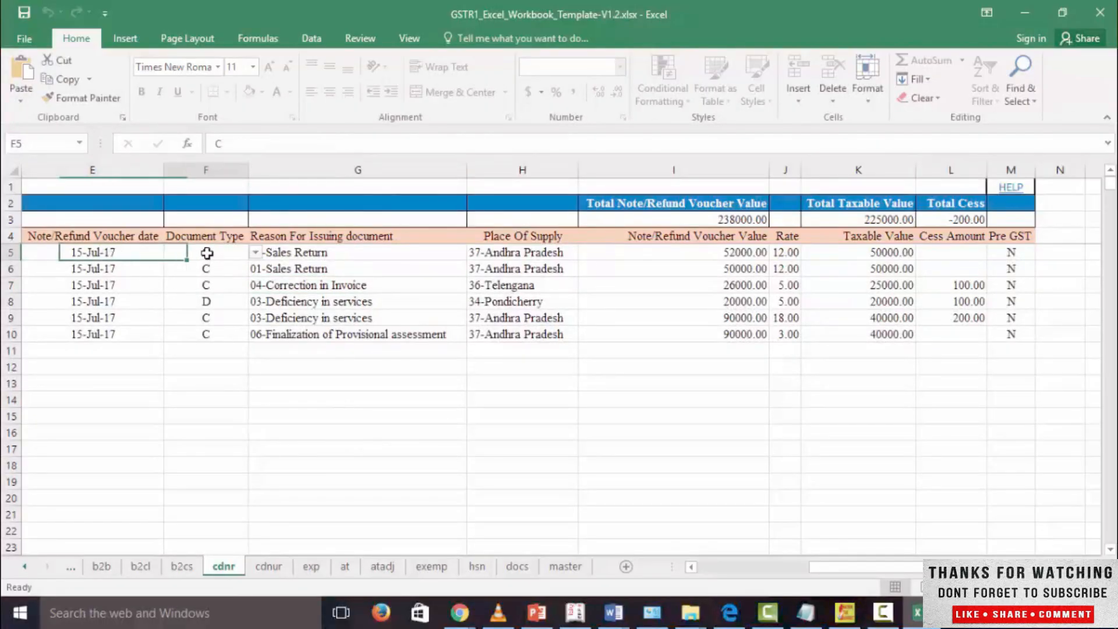
click(243, 254)
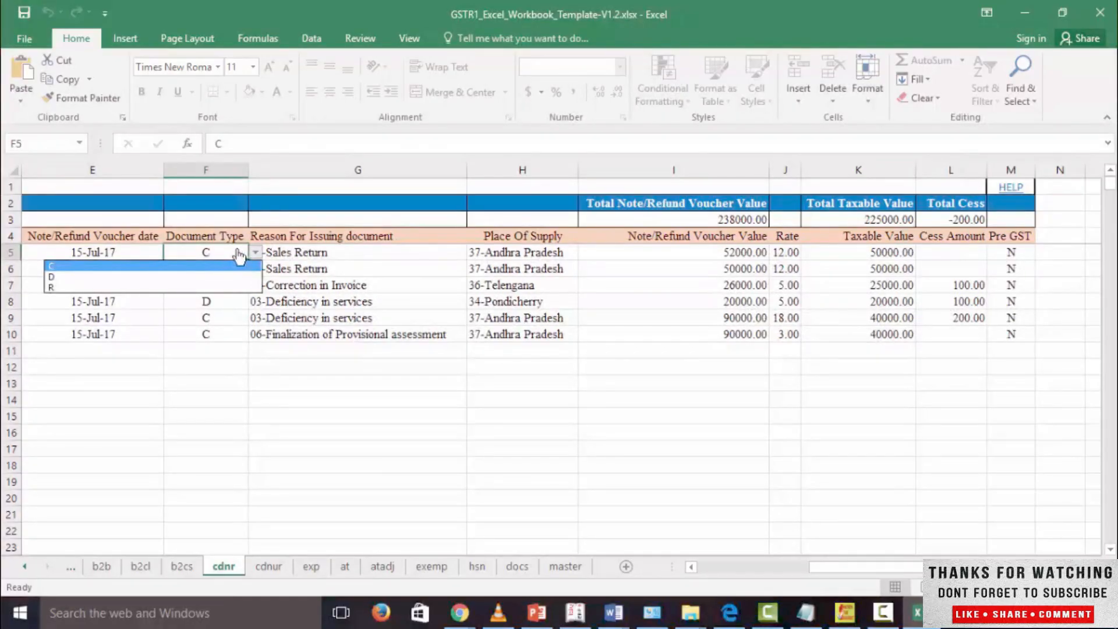
click(239, 255)
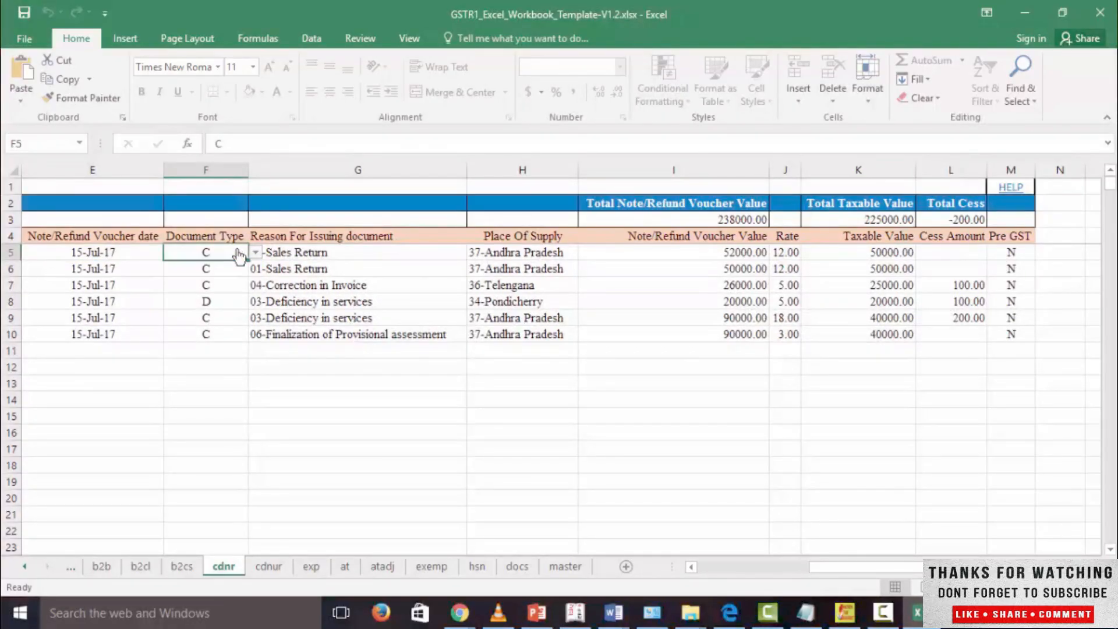
Step: View the available reasons for issuing the document in row 5 of the cdnr sheet
key(Right)
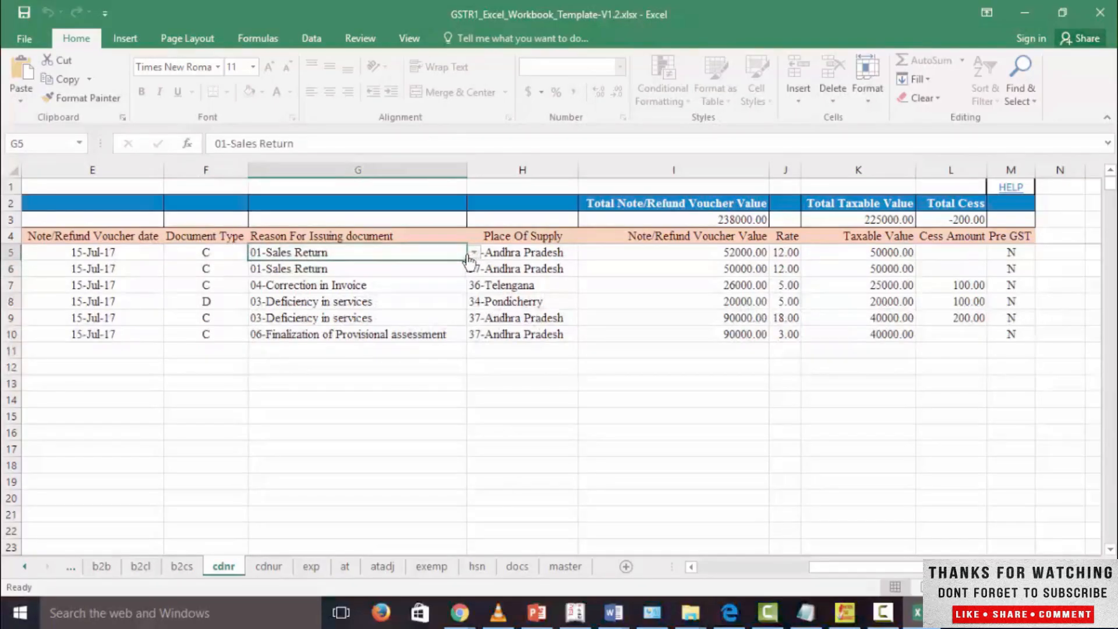
click(473, 253)
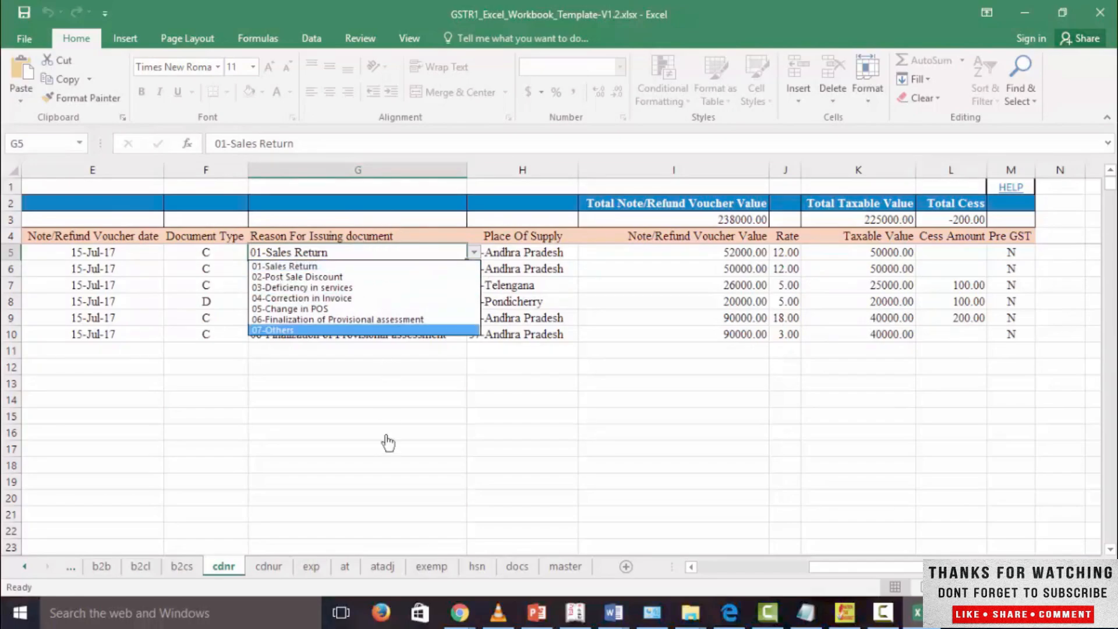
key(Escape)
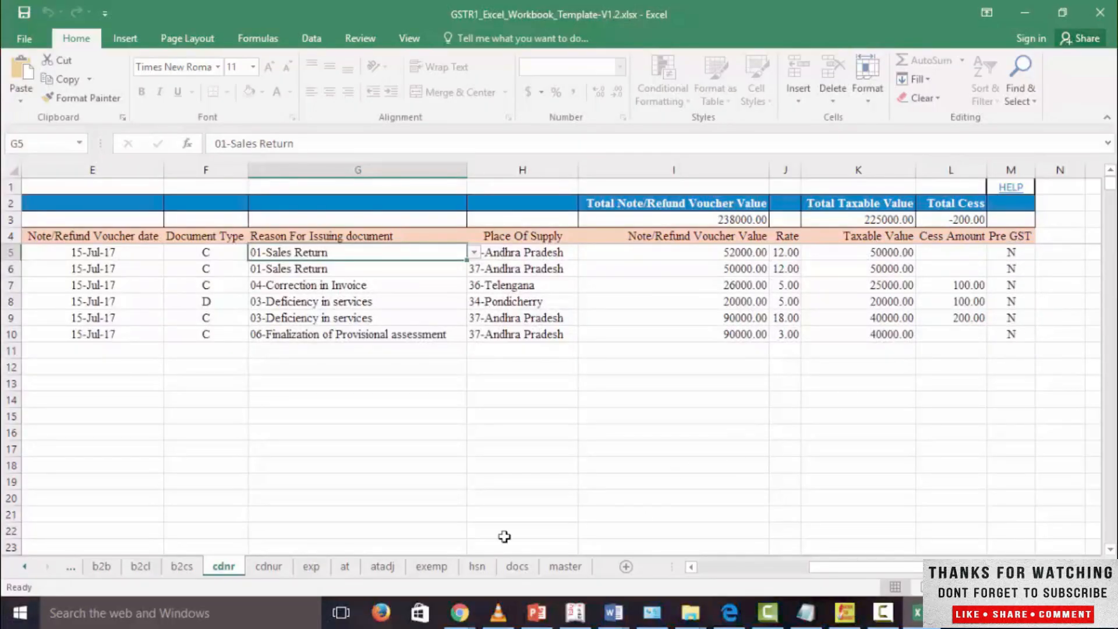
Step: Review the invoice/advance receipt number and date columns on the cdnur sheet
click(277, 571)
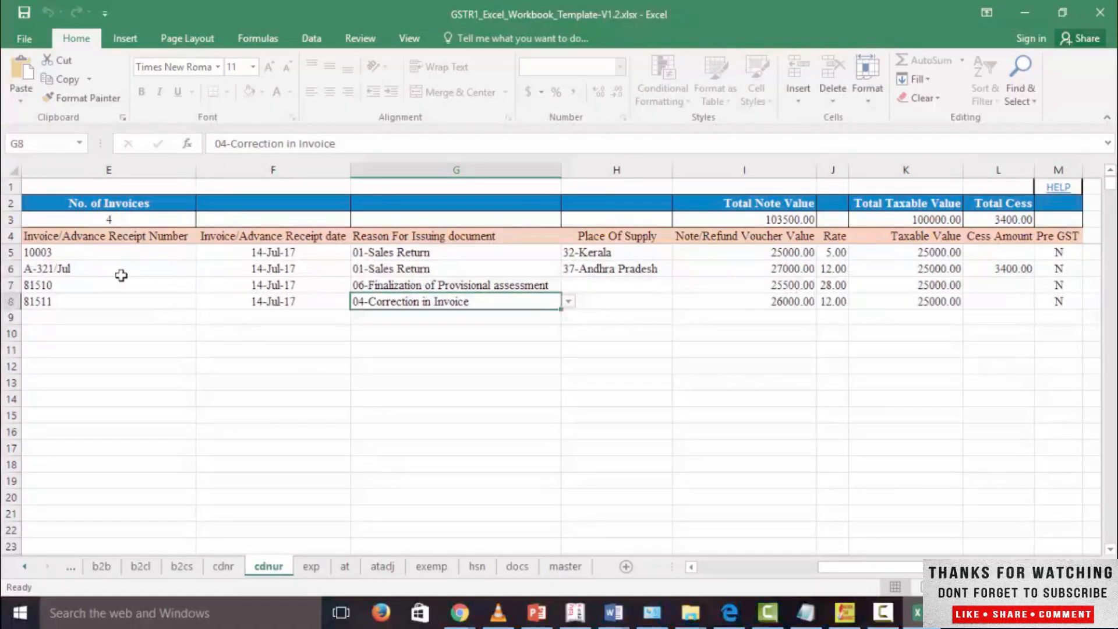
drag(107, 252, 104, 290)
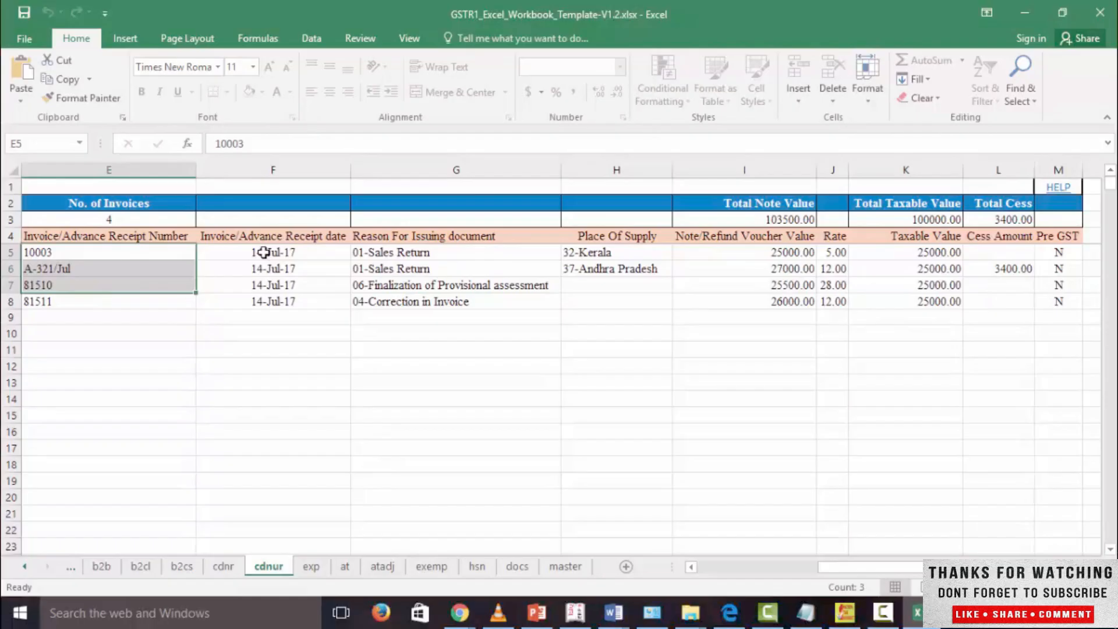
drag(273, 252, 276, 300)
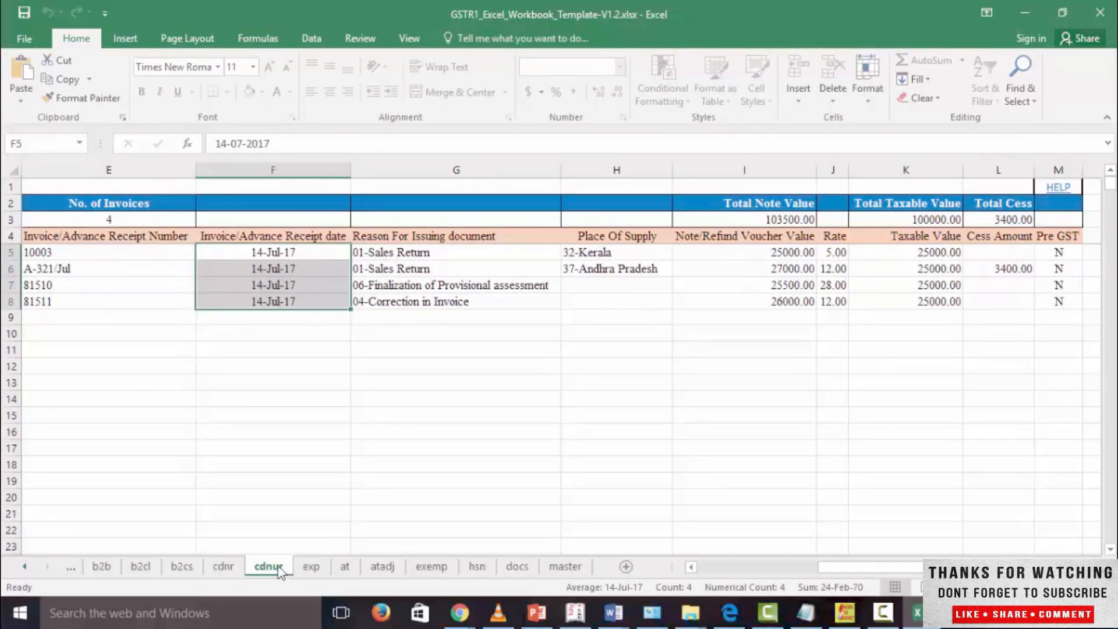
Step: Review the exp sheet's invoice number, date and value entries along with its port code, shipping bill number and shipping bill date columns
click(310, 566)
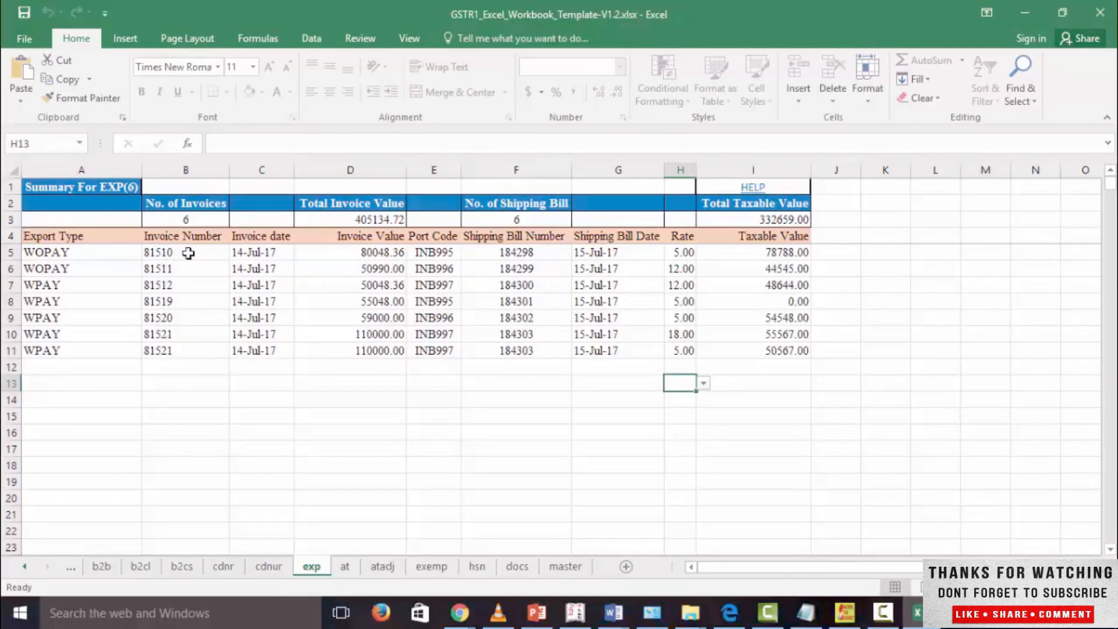
drag(199, 257, 261, 301)
drag(379, 285, 382, 301)
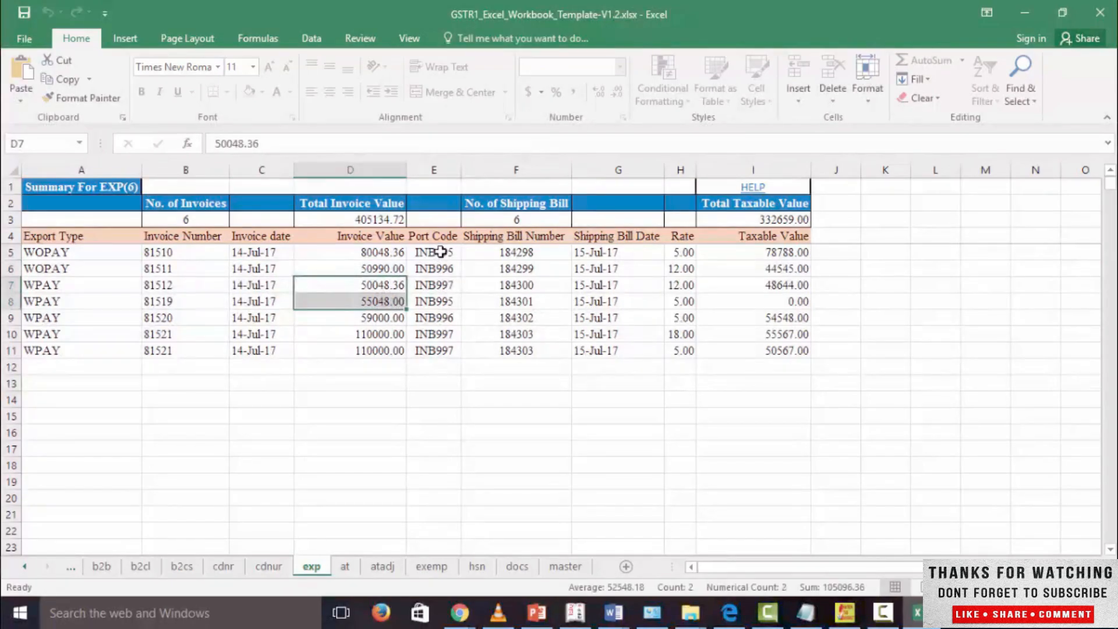
drag(437, 250, 436, 347)
drag(512, 253, 520, 347)
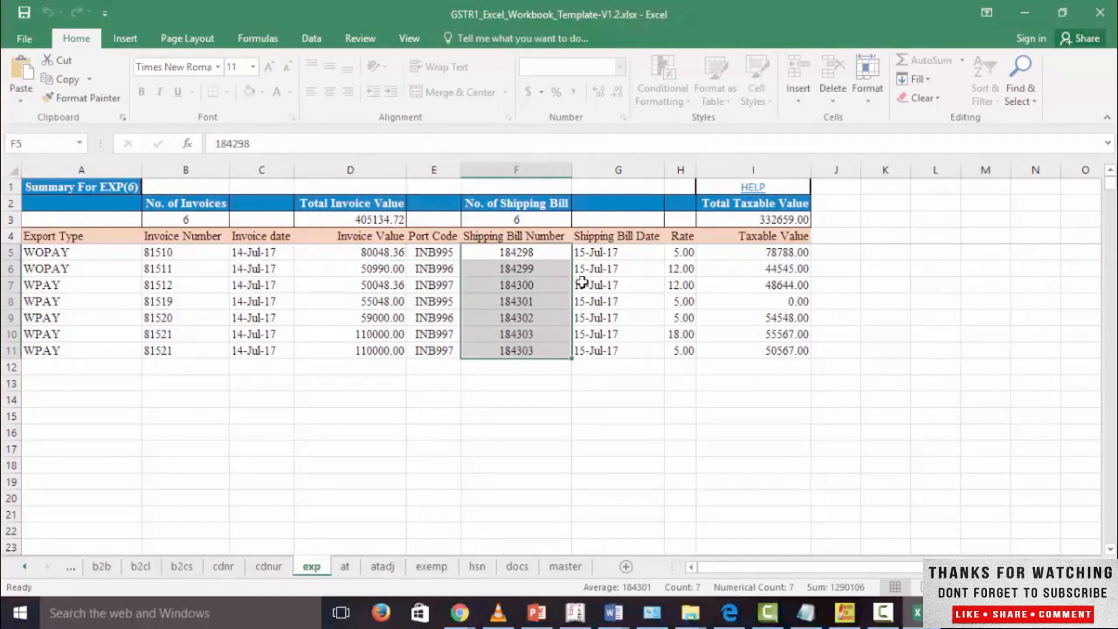
drag(582, 252, 582, 350)
drag(414, 244, 599, 353)
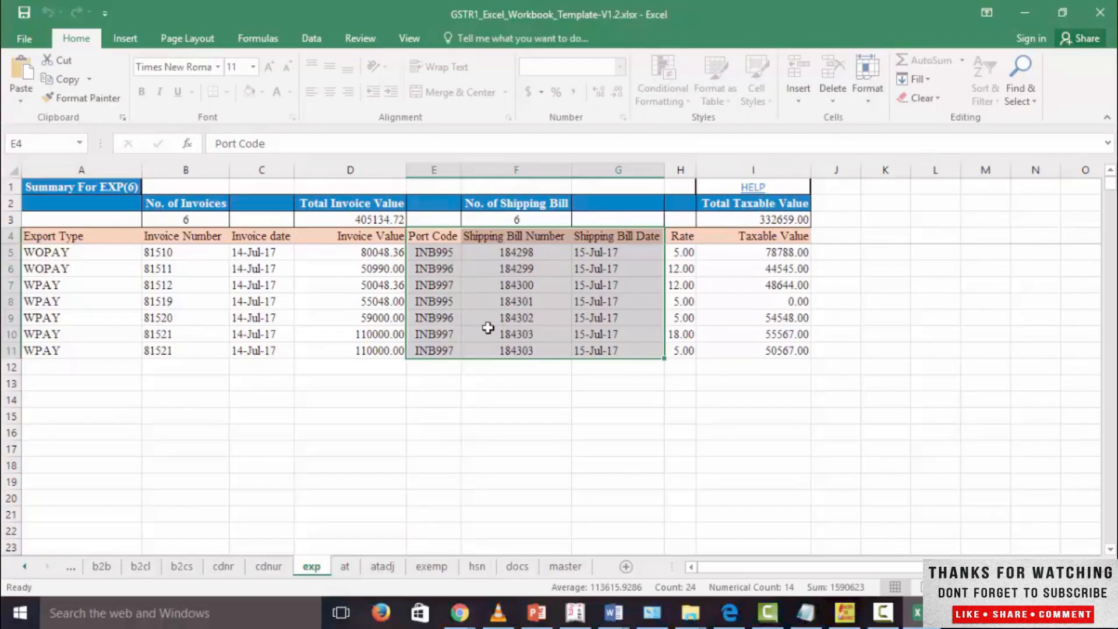
Step: Review the advances received on the at sheet and the advances adjusted on the atadj sheet
click(344, 566)
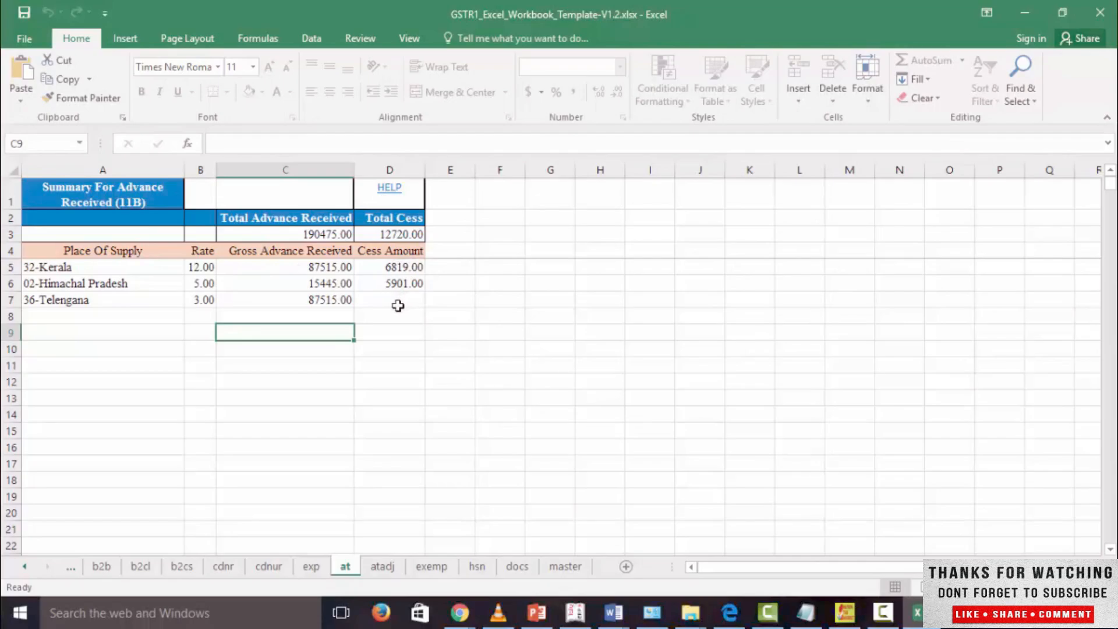
click(389, 568)
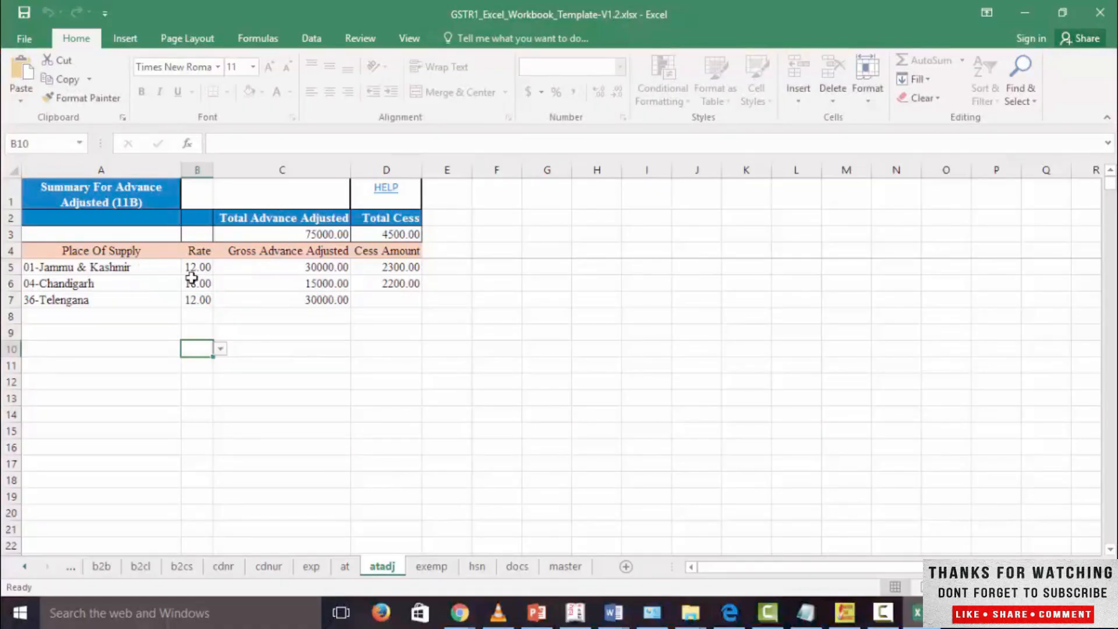
Step: Review the exemp sheet's inter-state and intra-state supply descriptions and its nil rated, exempted and non-GST supply columns
click(430, 565)
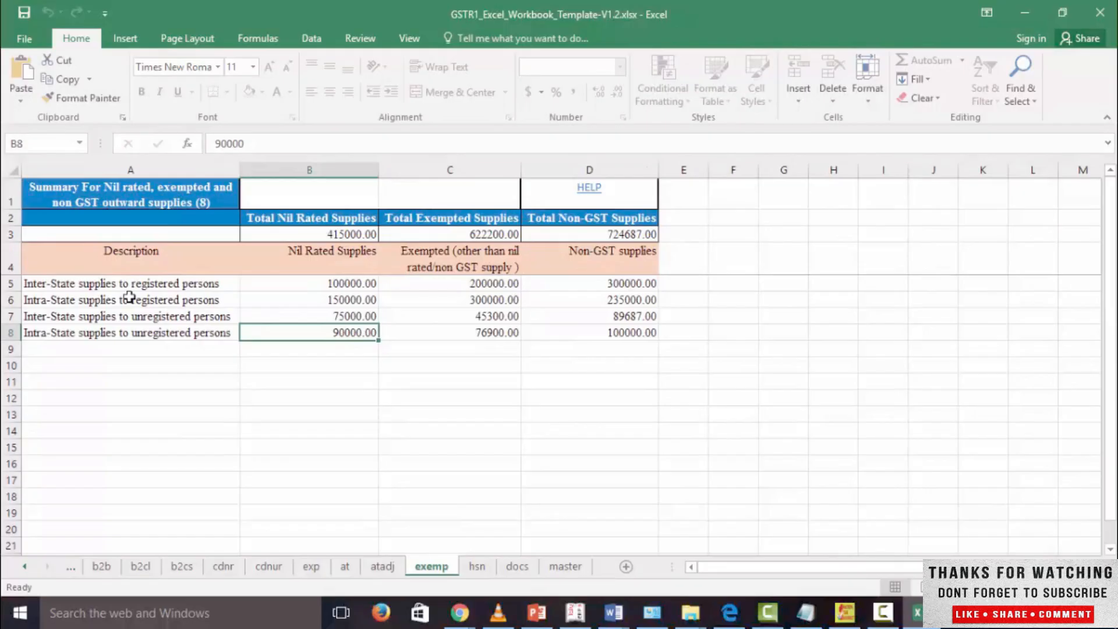
click(83, 284)
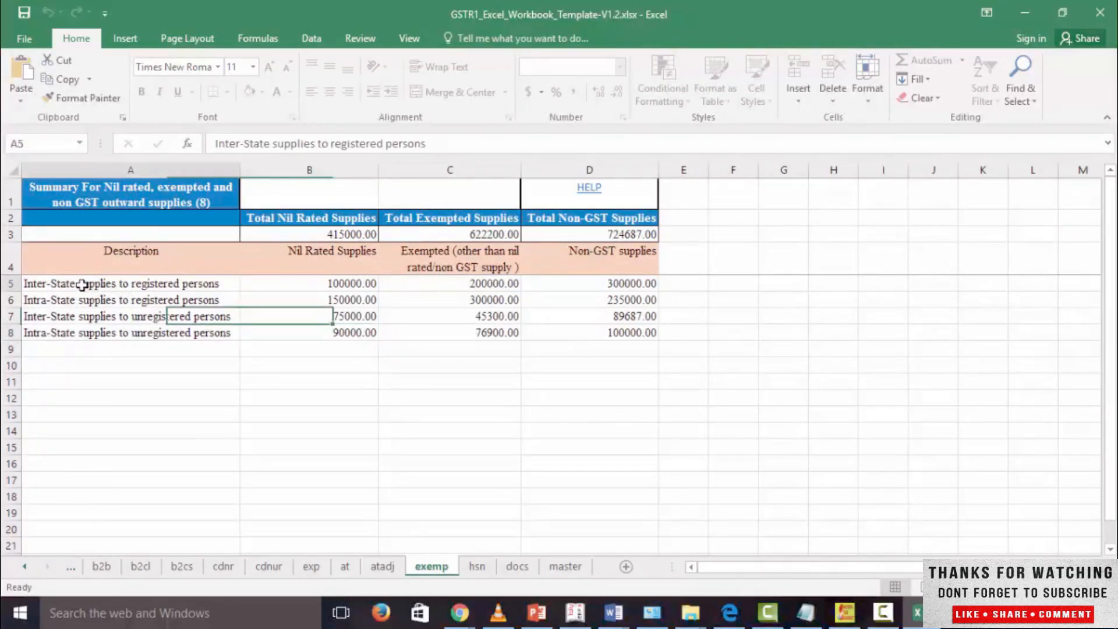
click(82, 317)
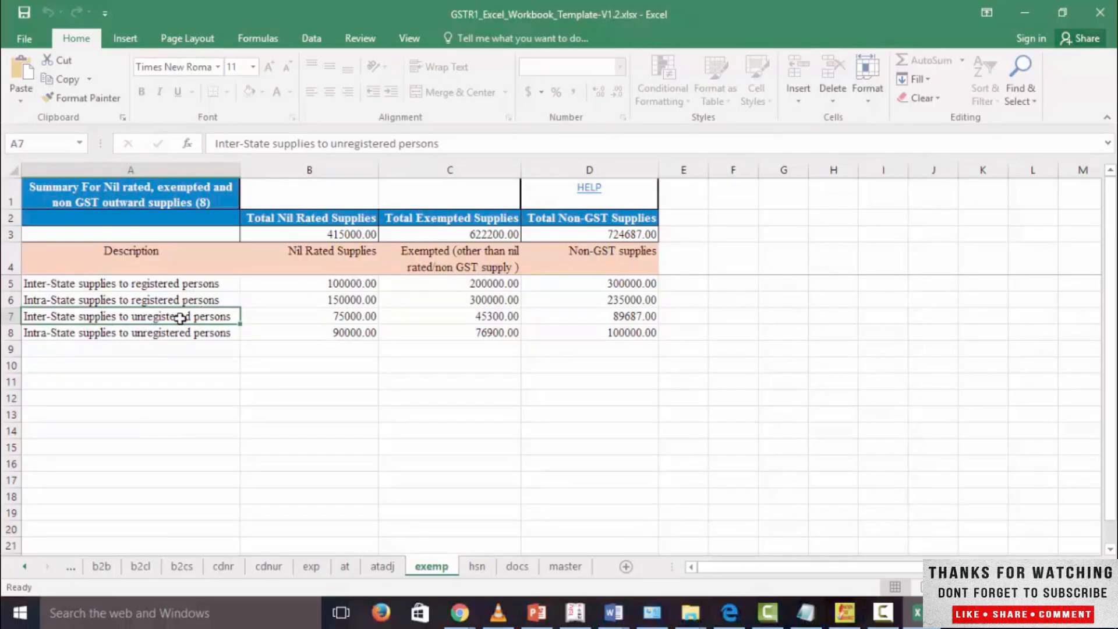
click(110, 301)
click(136, 334)
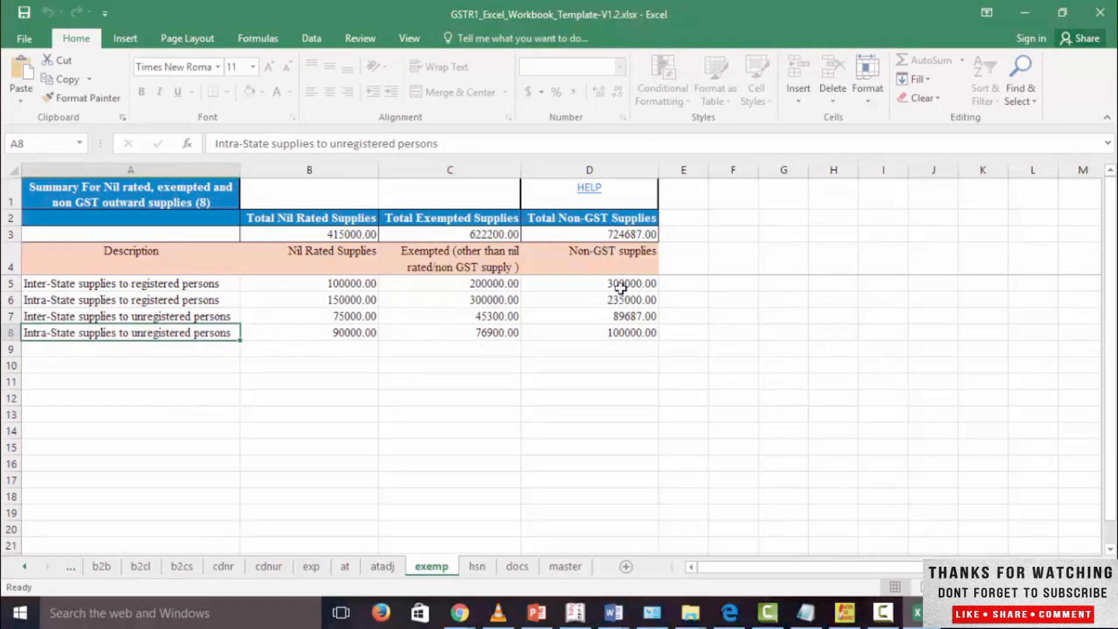
drag(302, 250, 646, 334)
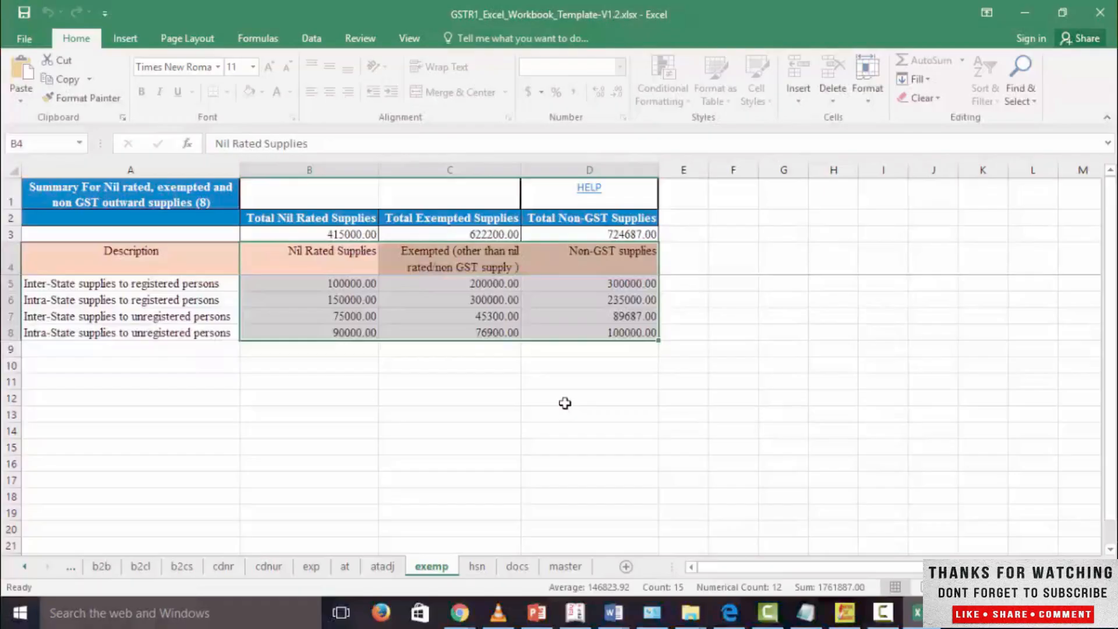
Step: Review the hsn sheet's HSN, UQC, total quantity, total value, taxable value, integrated tax and central tax entries
click(475, 565)
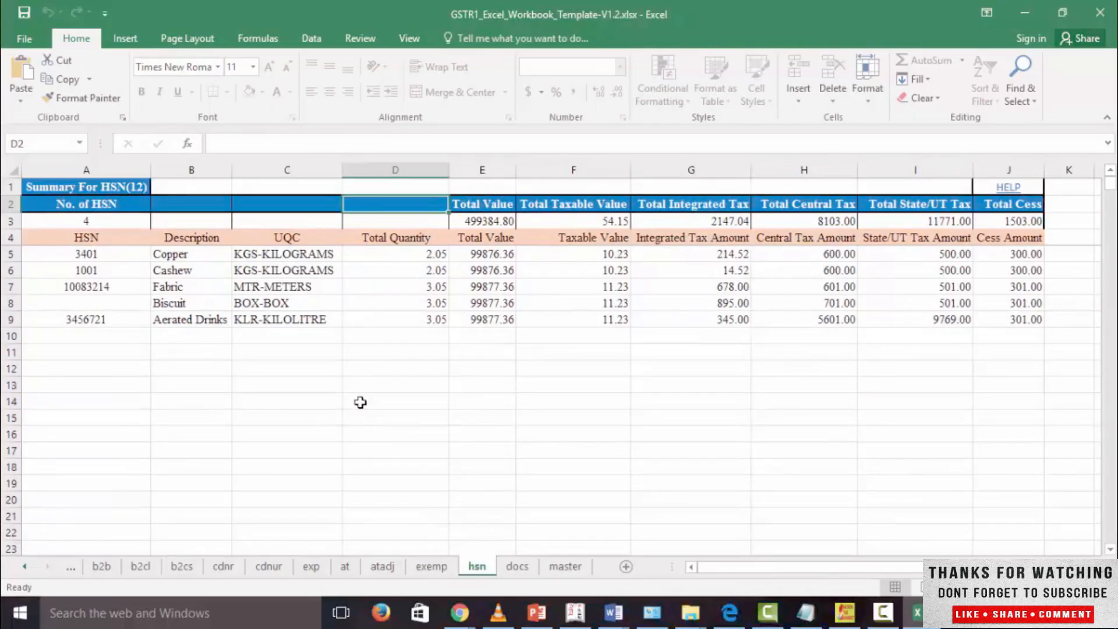
click(86, 256)
click(271, 259)
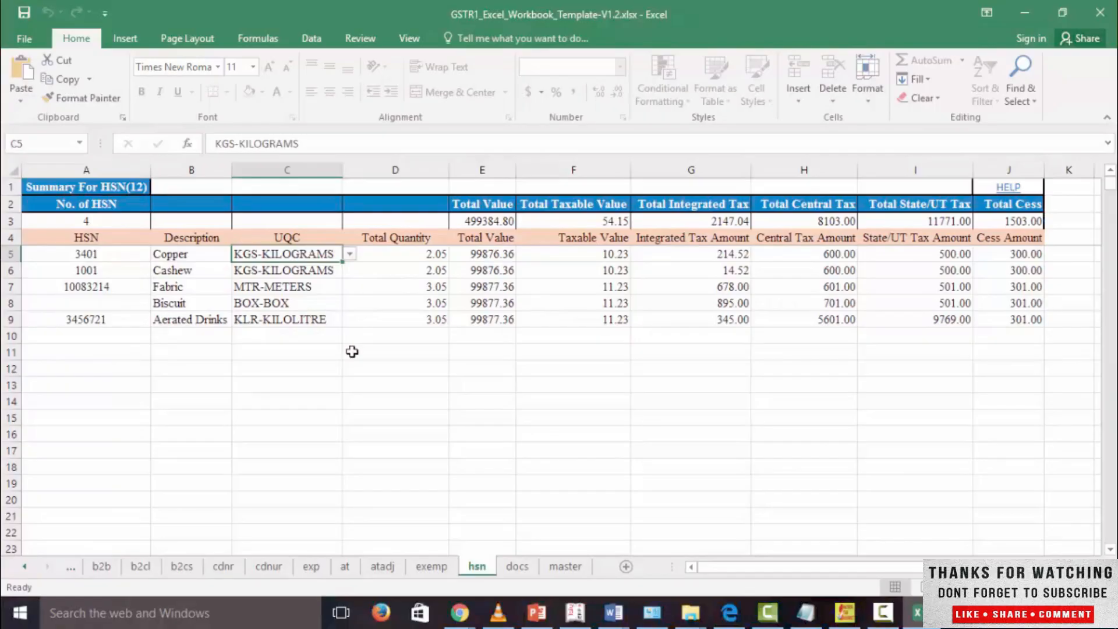
click(436, 261)
click(489, 264)
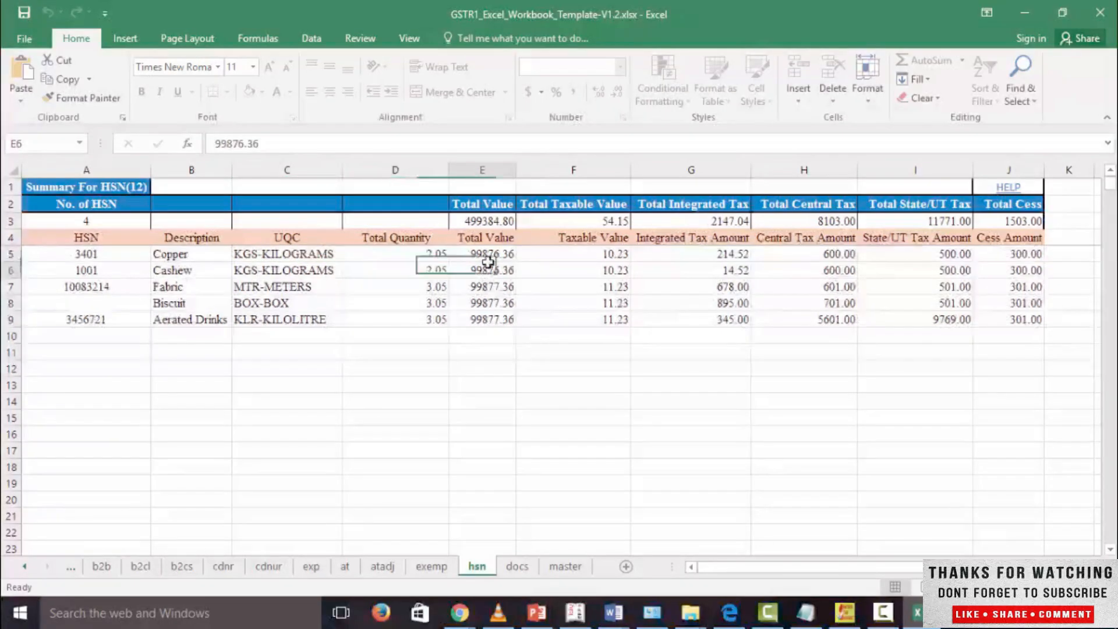
click(568, 256)
click(640, 257)
click(791, 284)
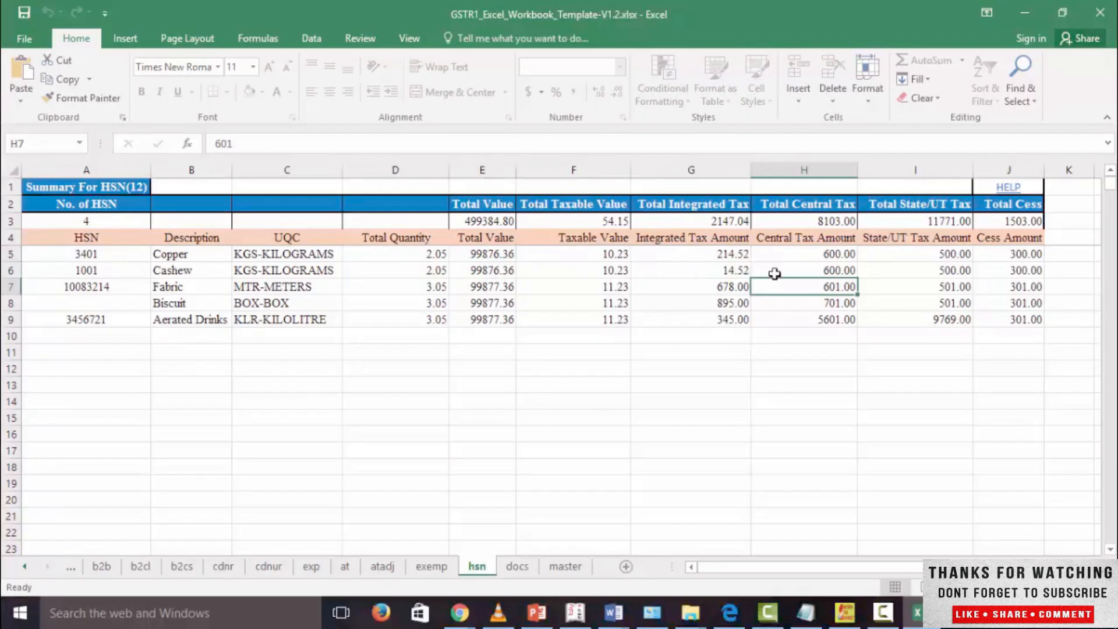
click(801, 252)
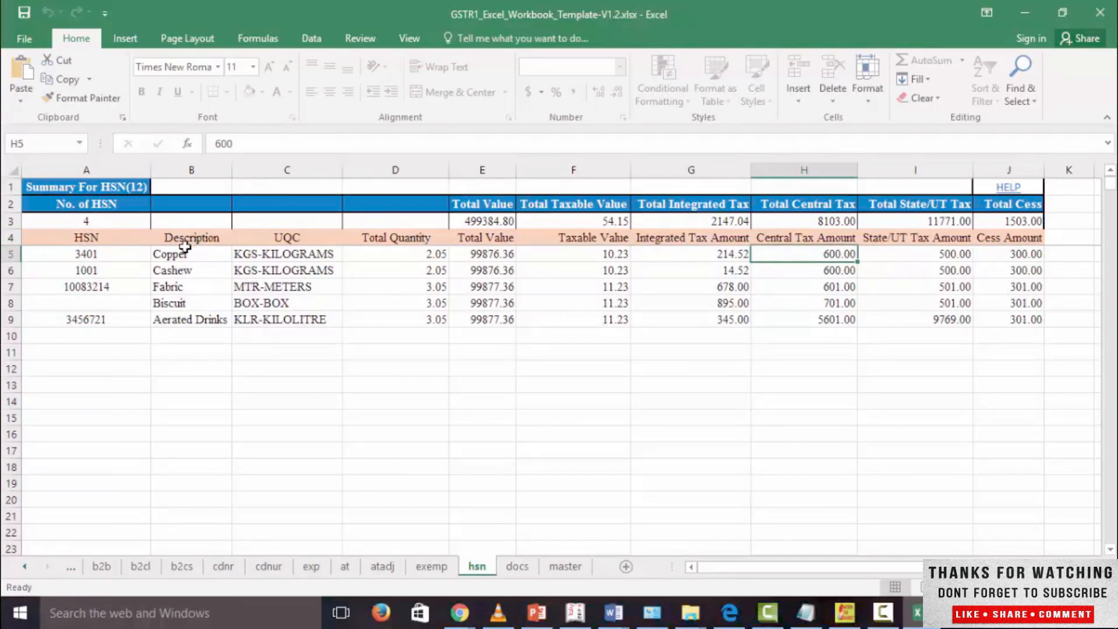
Step: Review the docs sheet's nature of document, serial number range, total number and cancelled entries
click(517, 566)
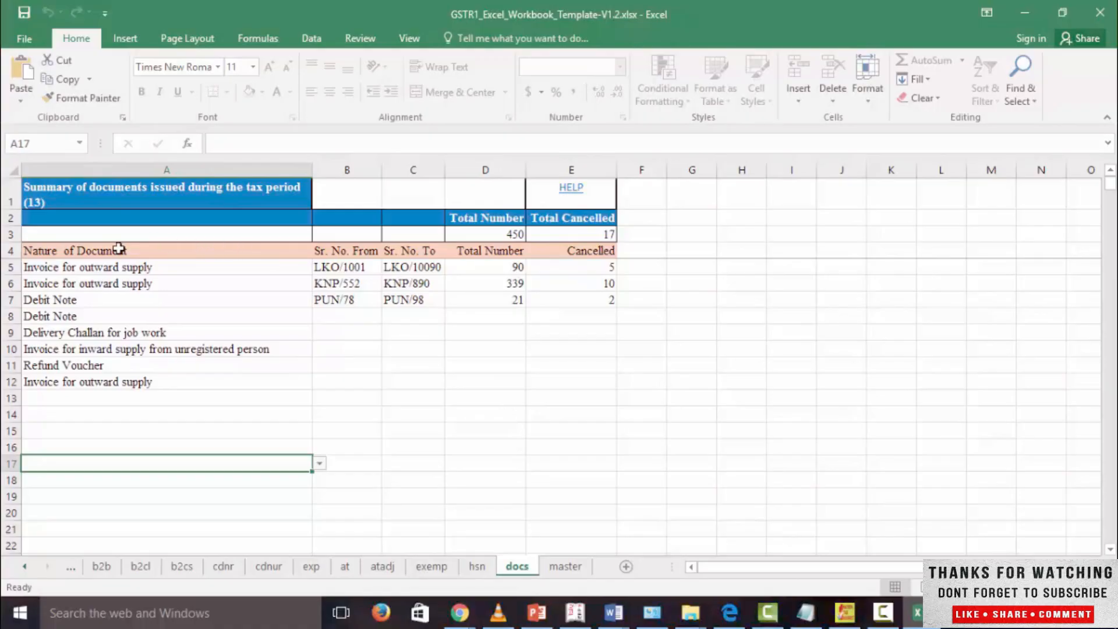
drag(108, 249, 491, 399)
click(489, 398)
click(339, 269)
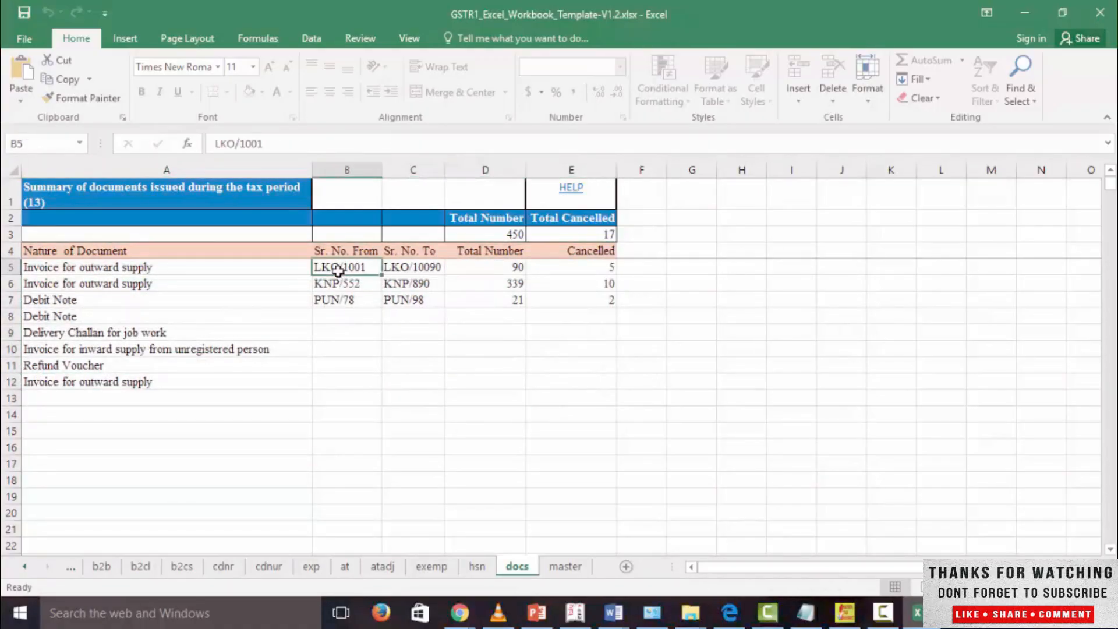
click(404, 268)
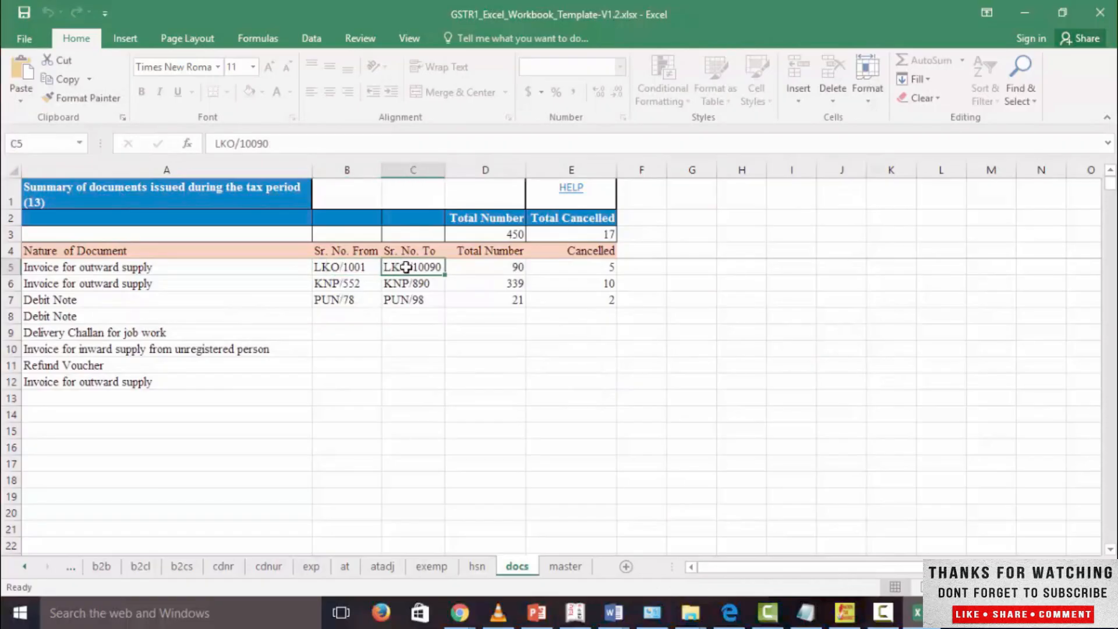
click(466, 268)
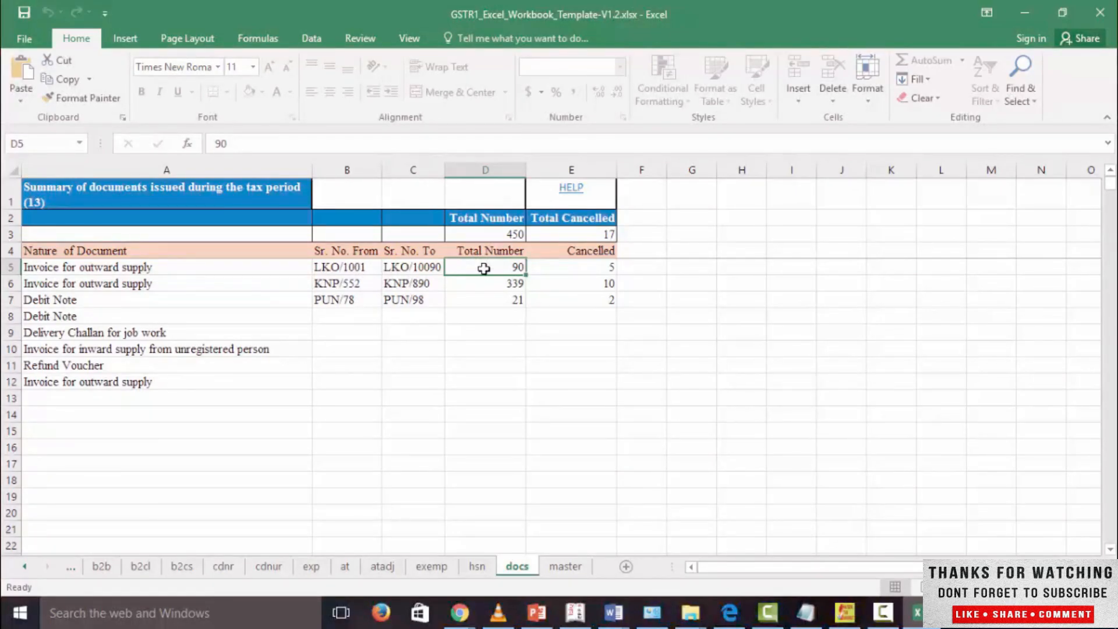
click(579, 268)
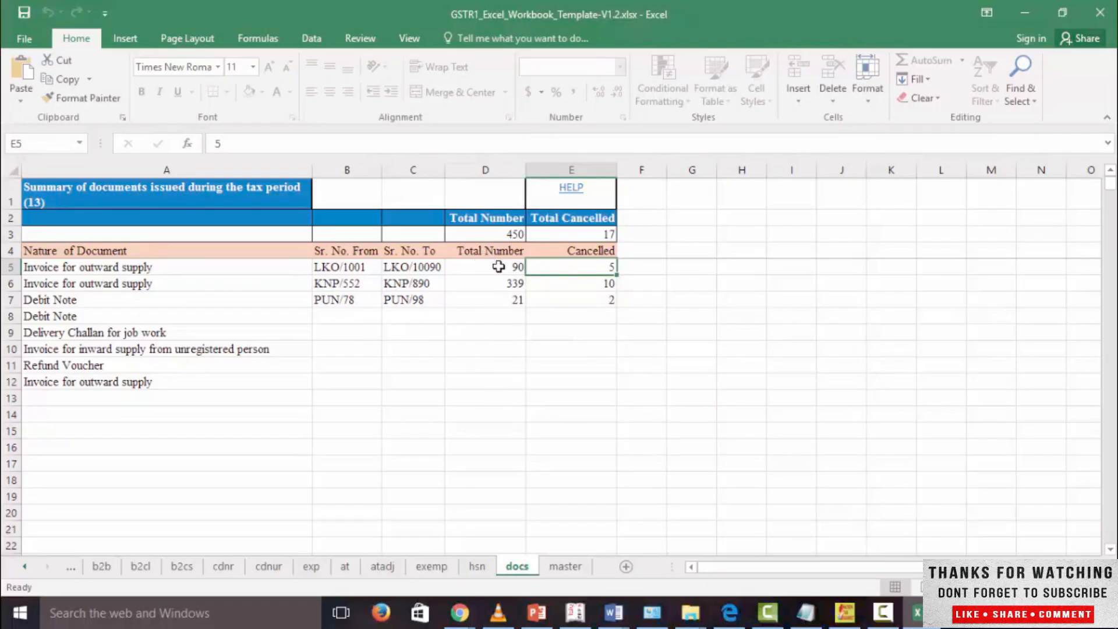
click(147, 300)
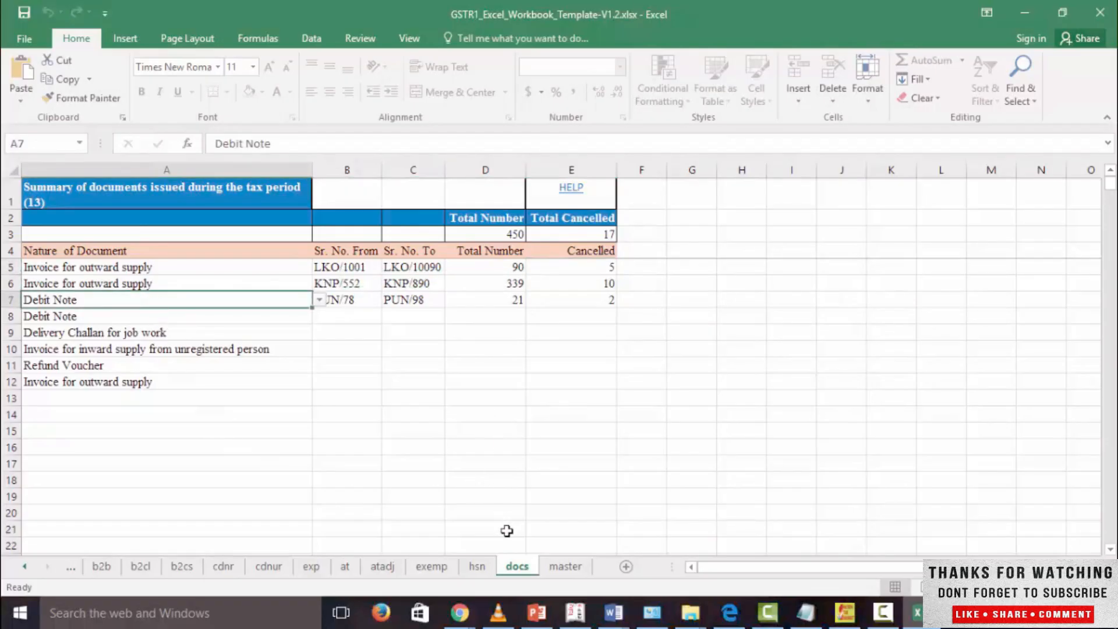
Step: View the lists of permitted values on the master sheet and go back to the b2b sheet
click(567, 567)
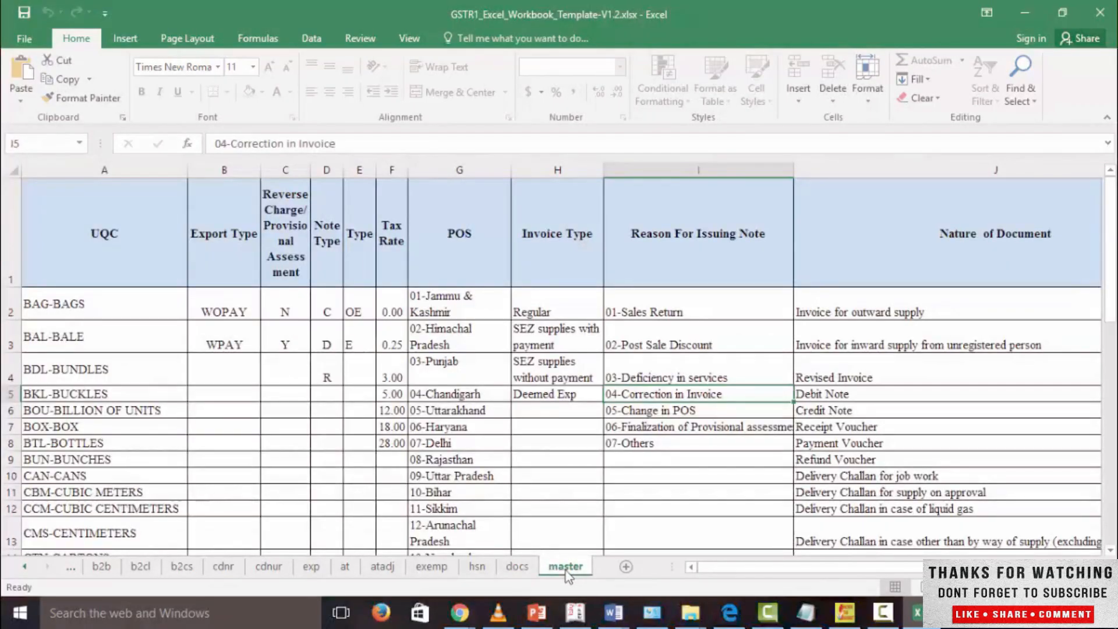
click(111, 569)
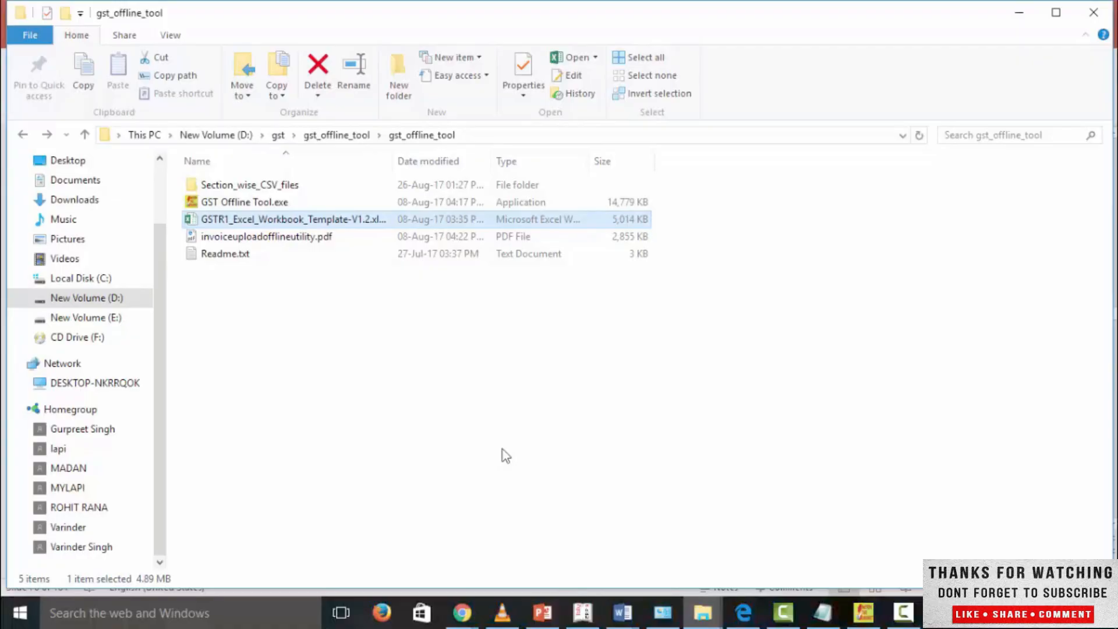
Step: Switch to the GST Offline Tool and start a new return with the supplier's GSTIN, preceding-year turnover 500000 and April to June 2017 turnover 150000
key(alt+Tab)
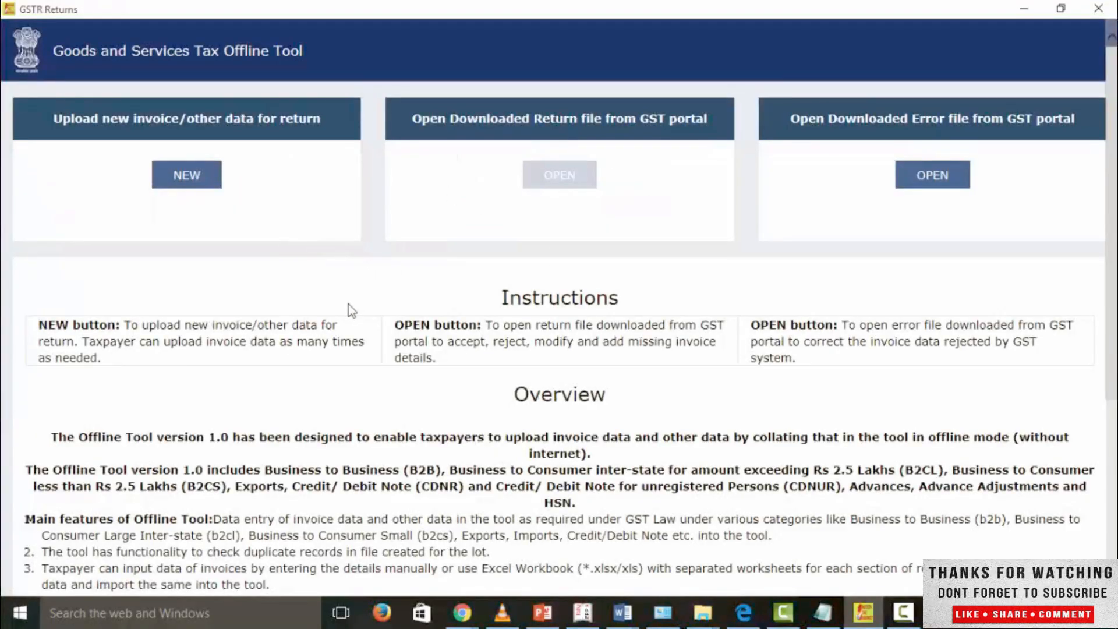
click(186, 183)
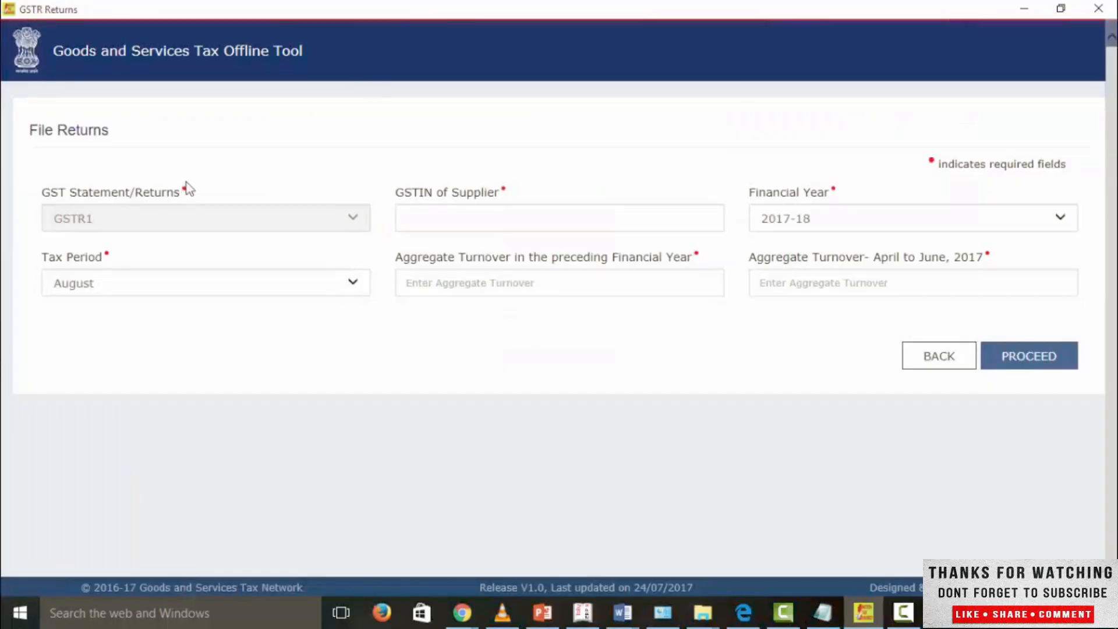
click(445, 218)
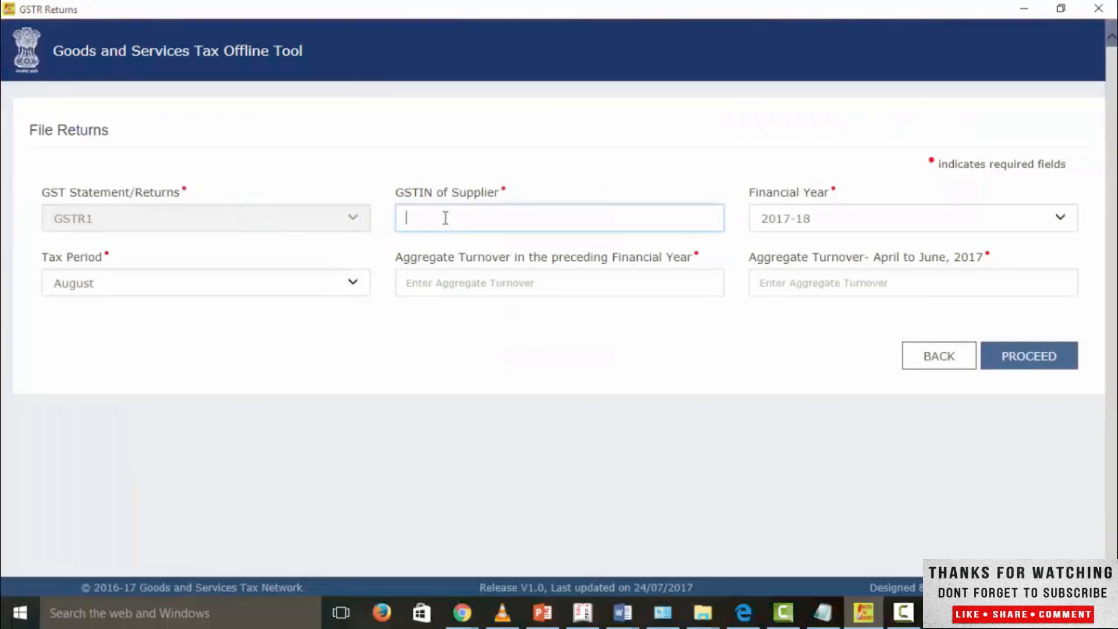
click(569, 289)
text(500000)
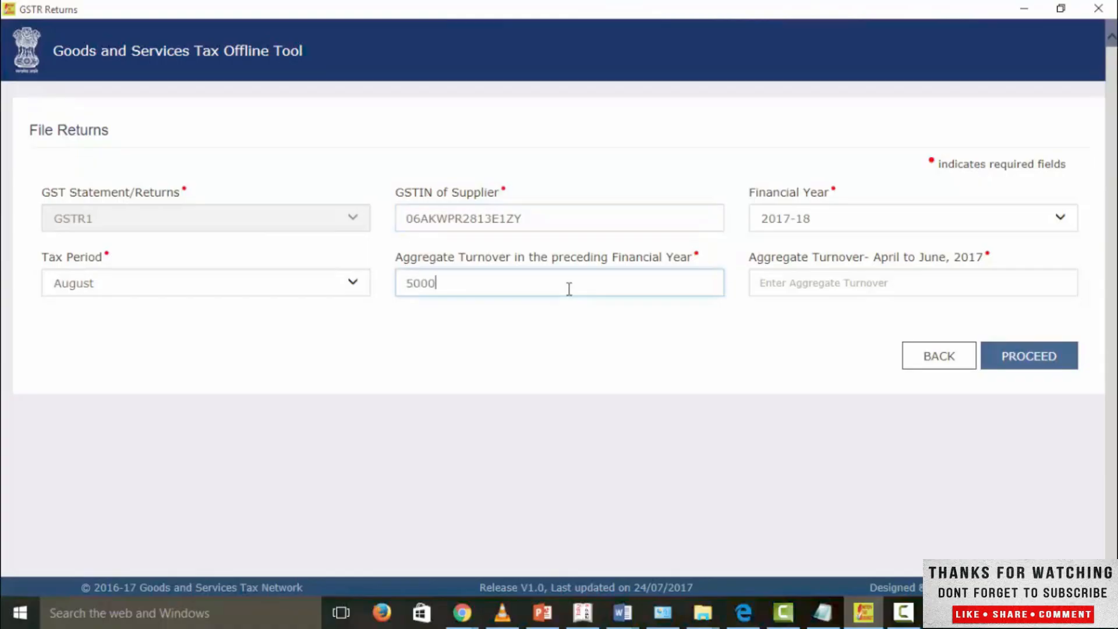
click(840, 285)
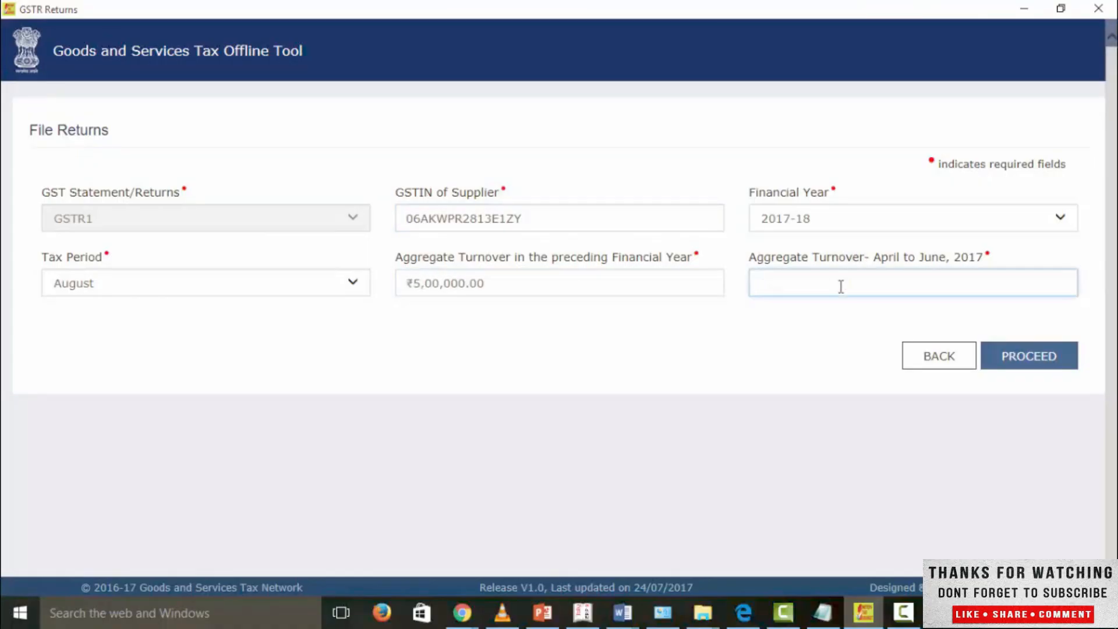
text(150000)
click(996, 357)
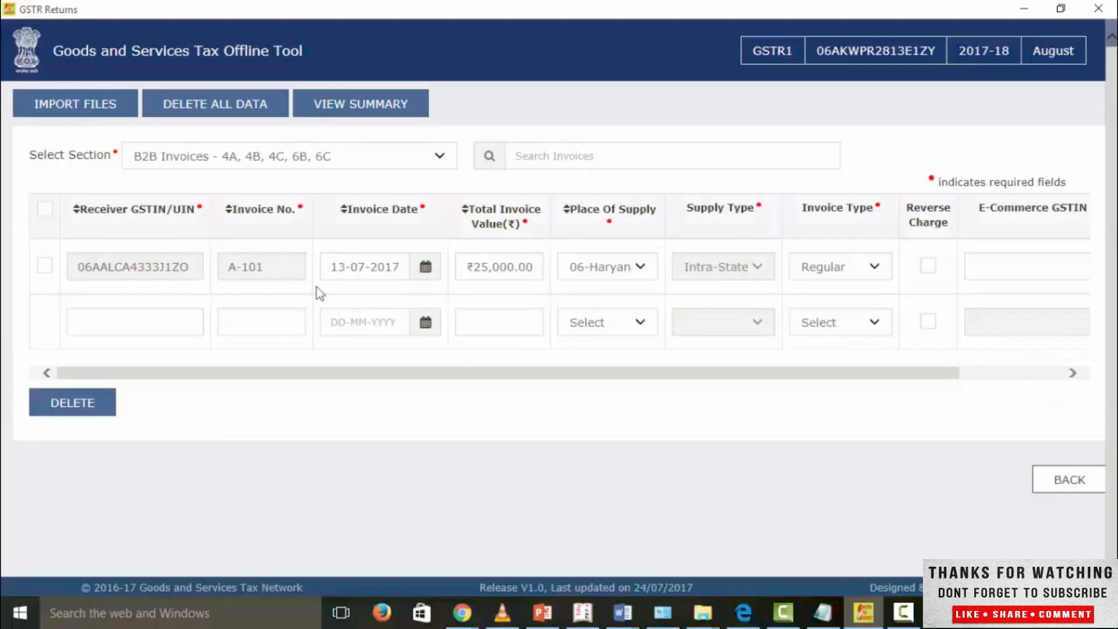
Step: Delete the existing invoice row from the B2B Invoices section
click(46, 267)
click(67, 409)
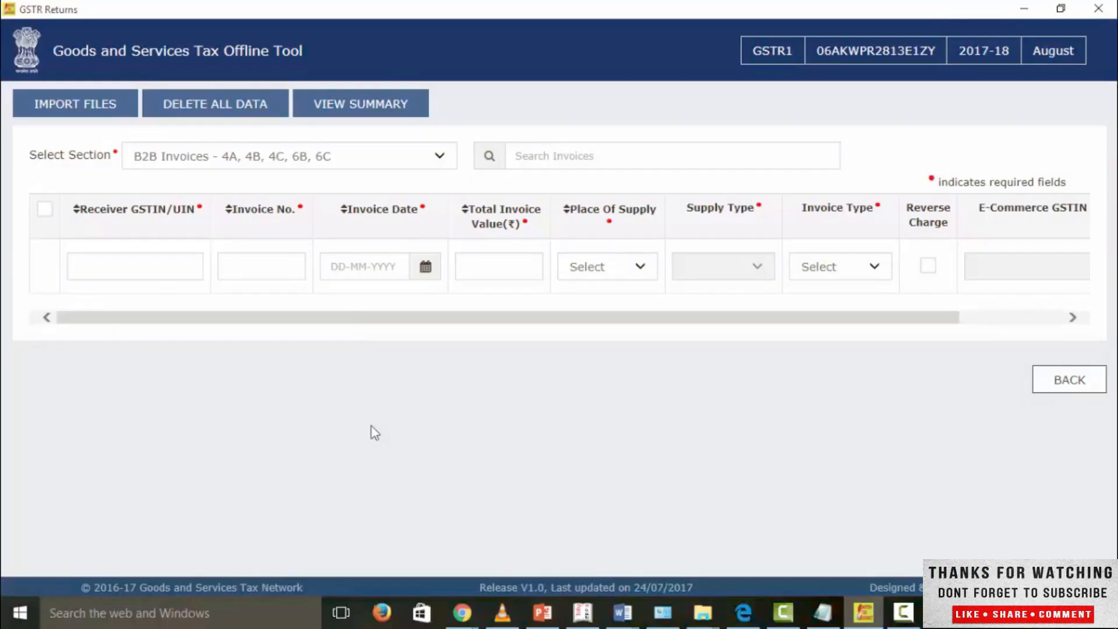
Step: Import all sections at once from GSTR1_Excel_Workbook_Template-V1.2.xlsx in the gst_offline_tool folder, agreeing to save the data and dismissing the warning
click(92, 114)
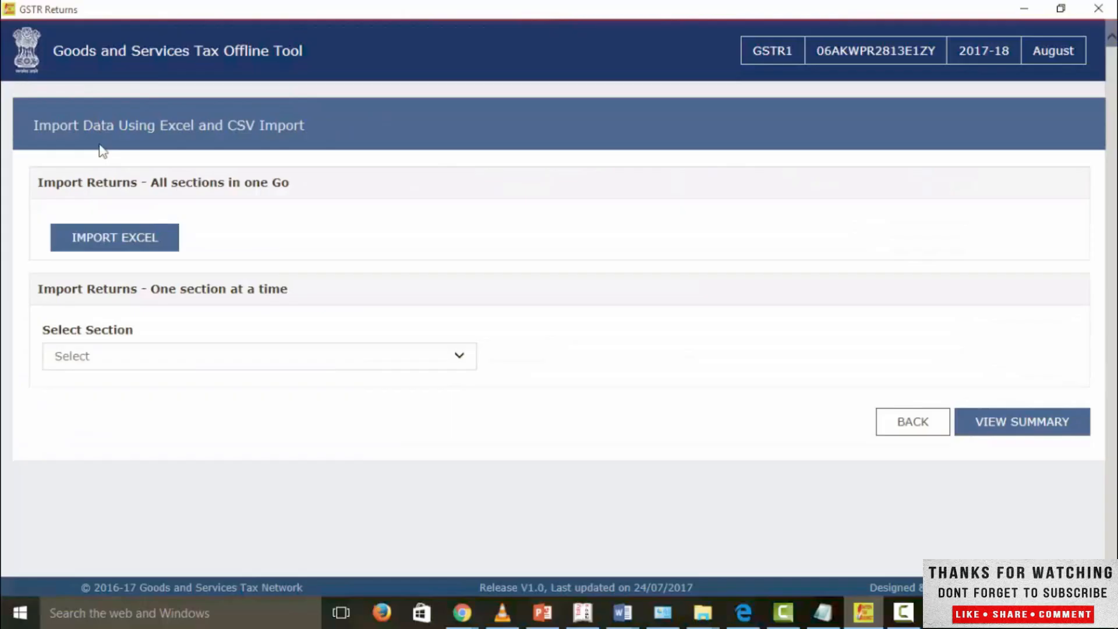
click(120, 239)
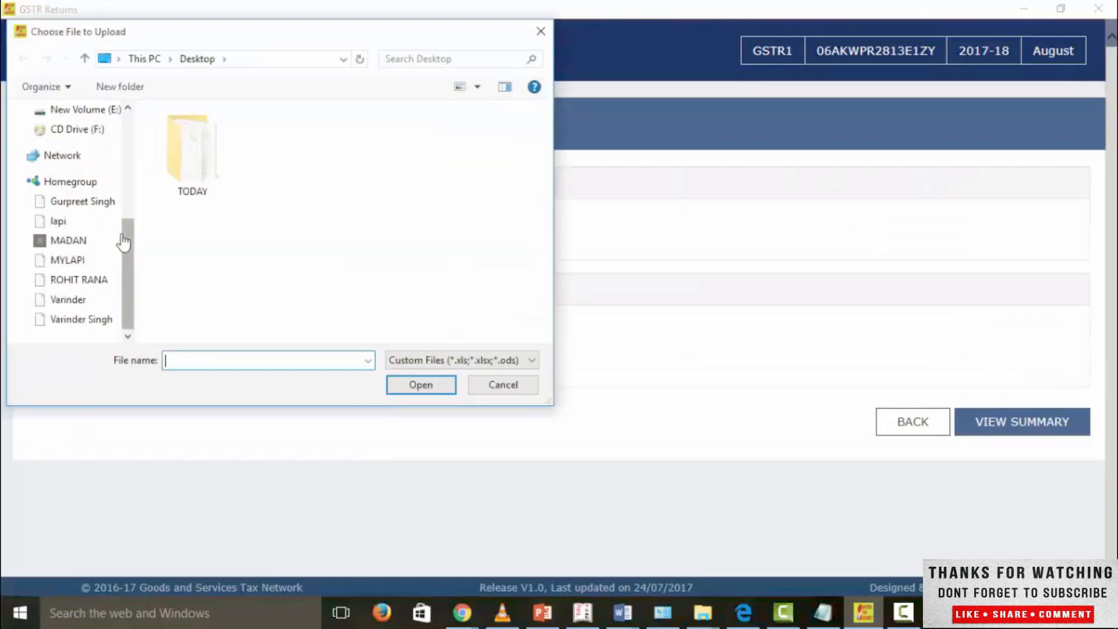
drag(124, 230, 131, 178)
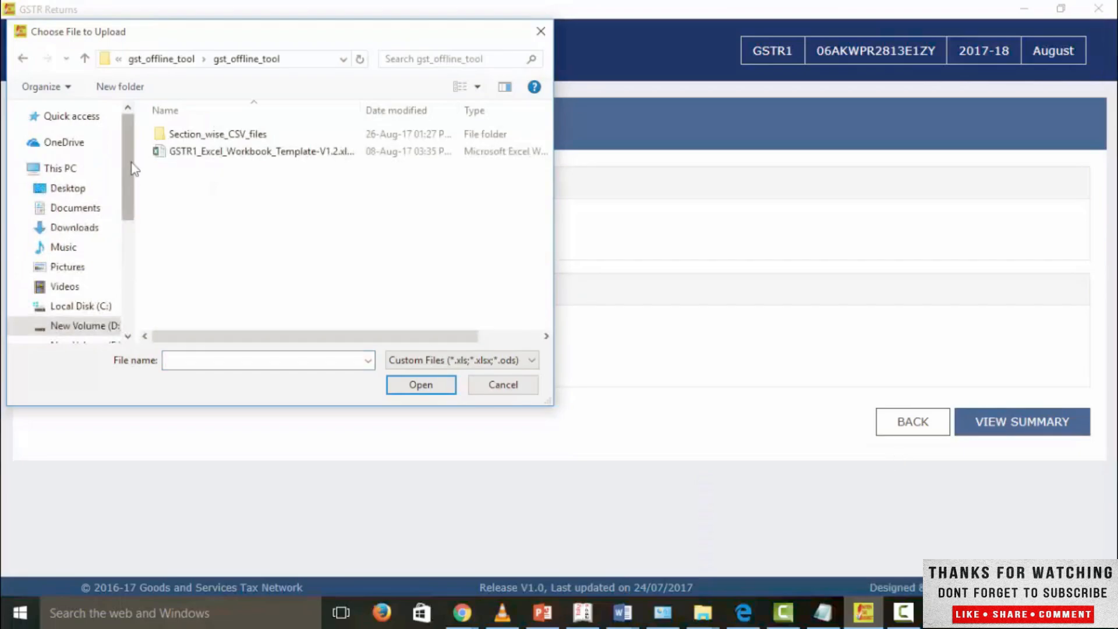
click(209, 153)
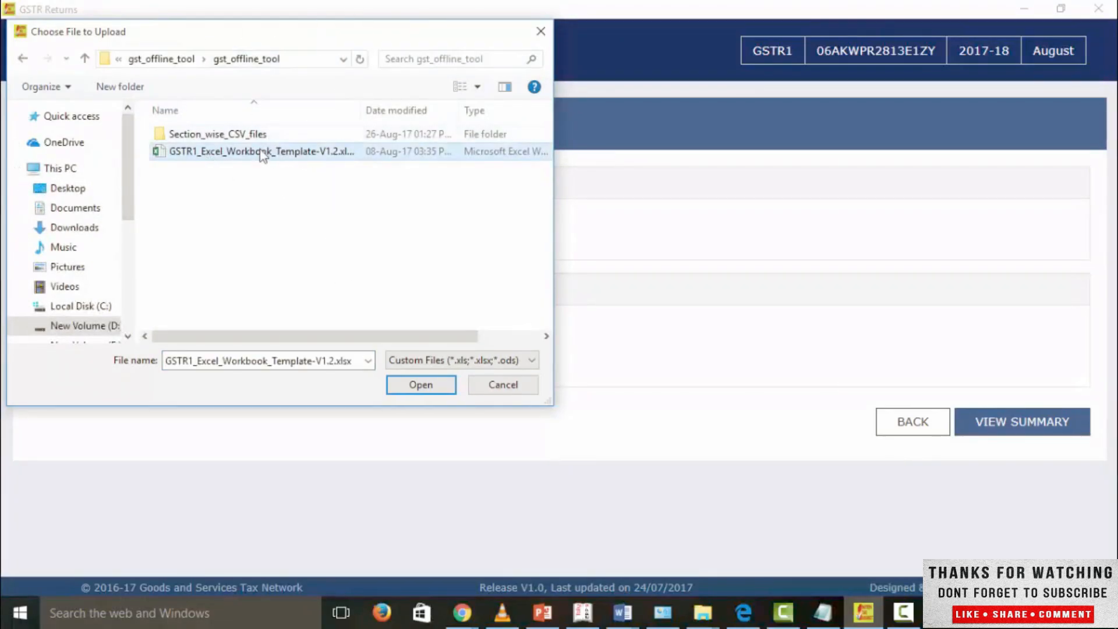
click(394, 384)
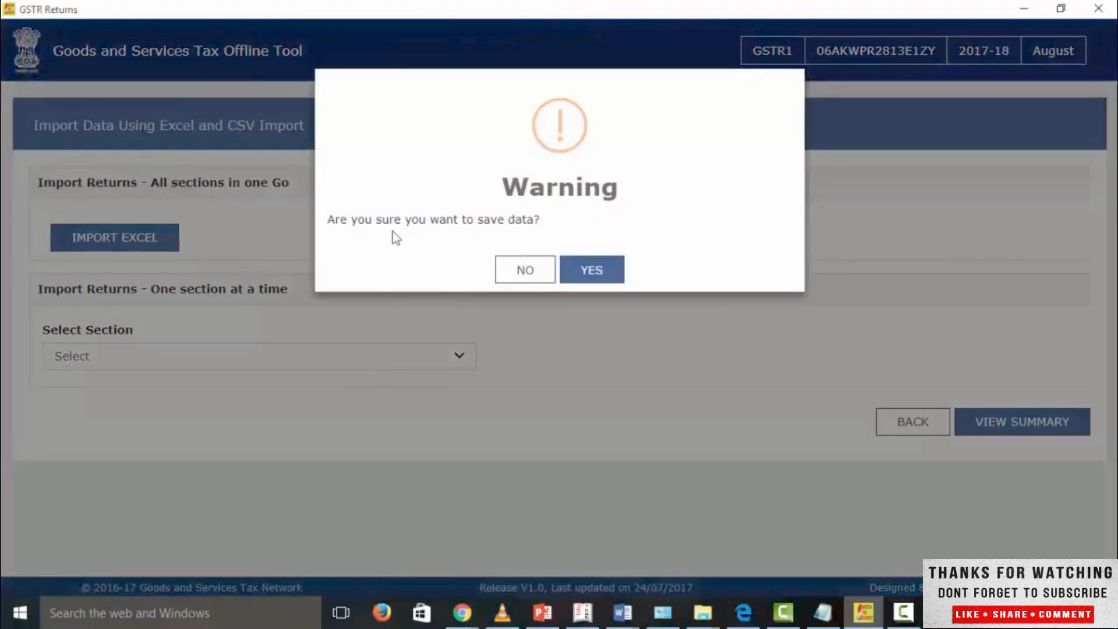
click(582, 284)
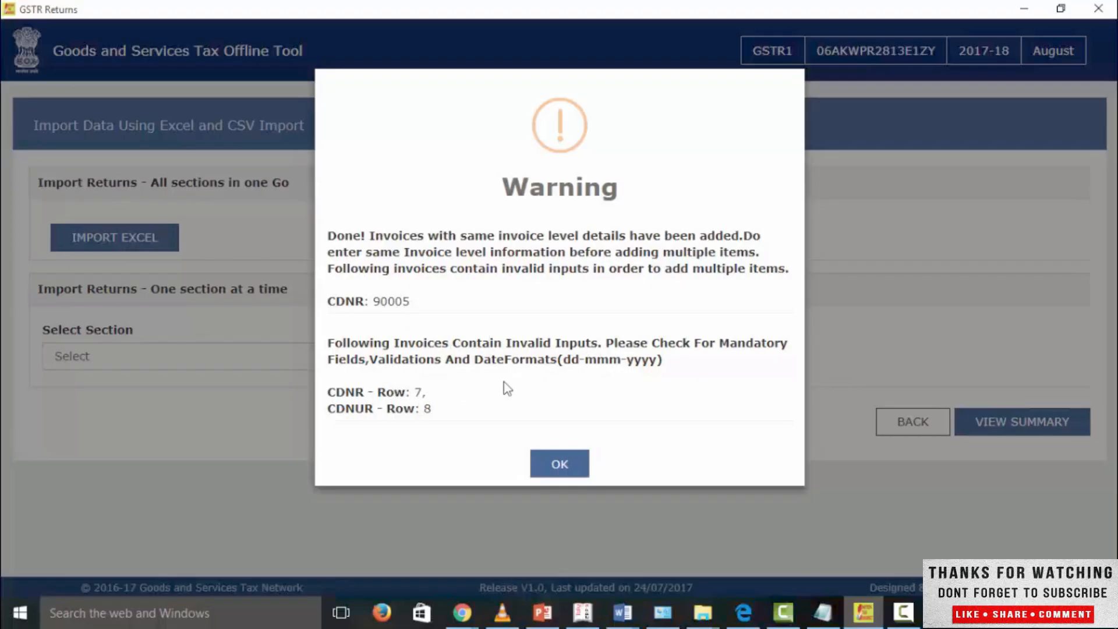
click(562, 466)
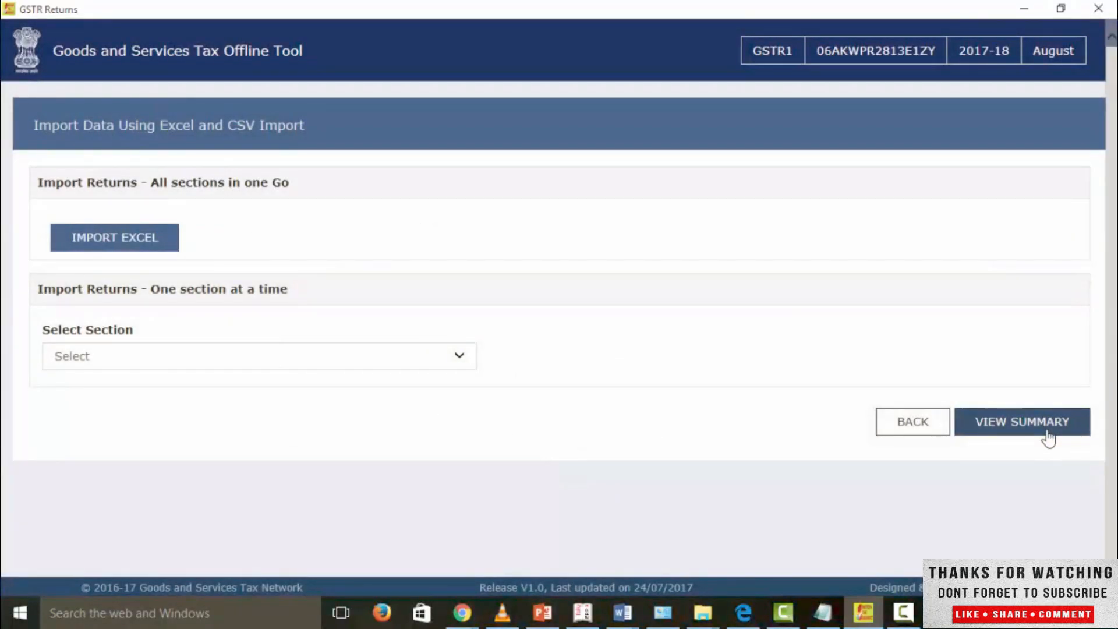
Step: View the return summary, then open the B2B Invoices section from it and review the imported invoice rows
click(1048, 437)
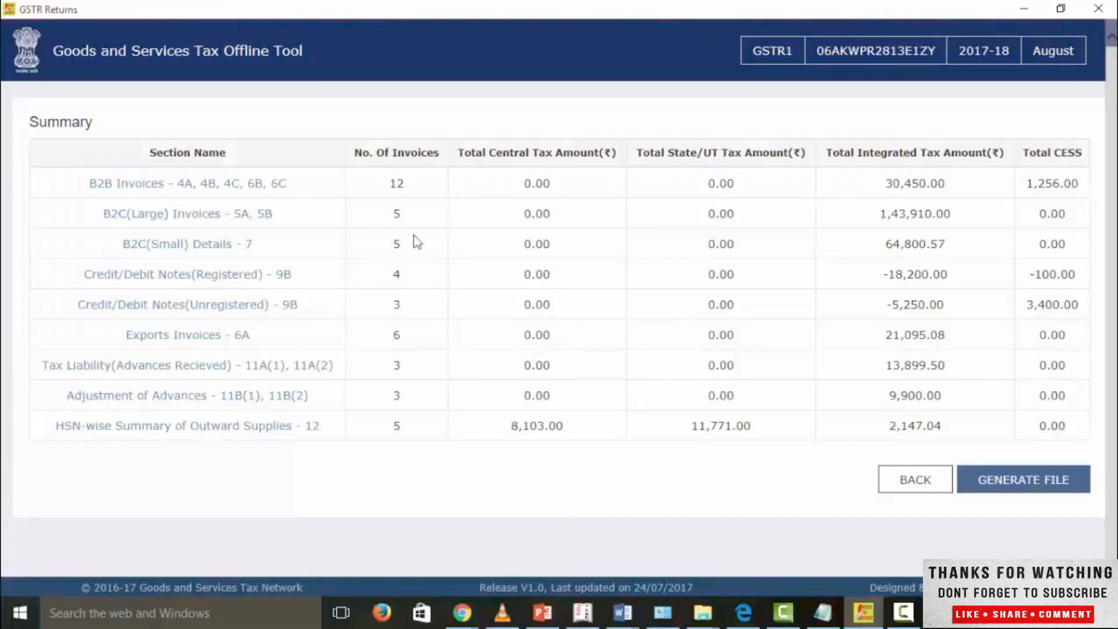
scroll(220, 315, down, 1)
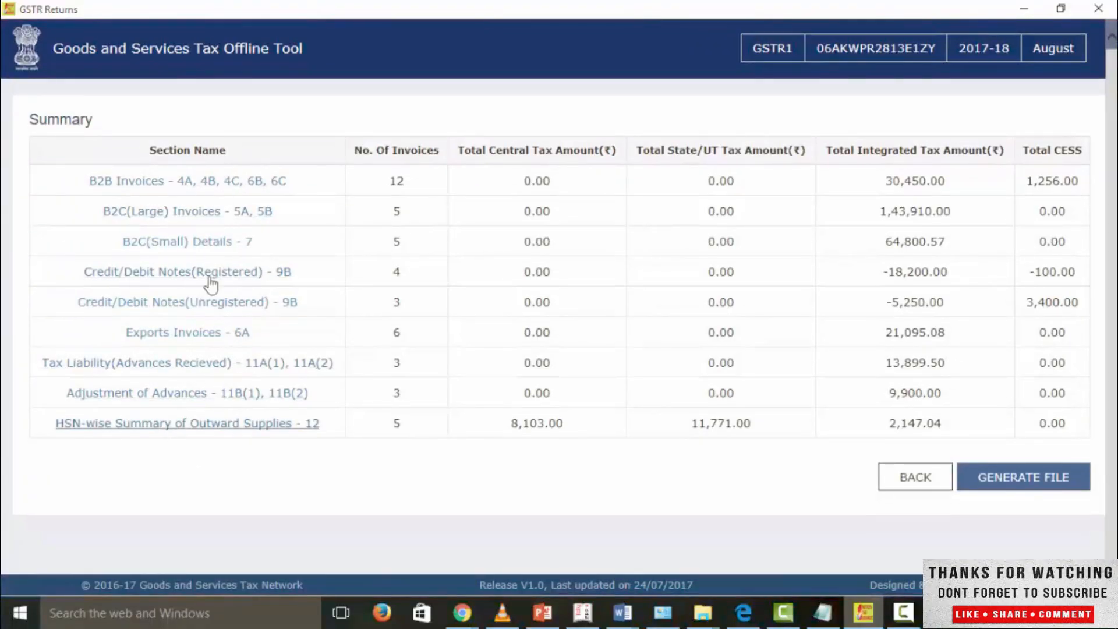
click(247, 187)
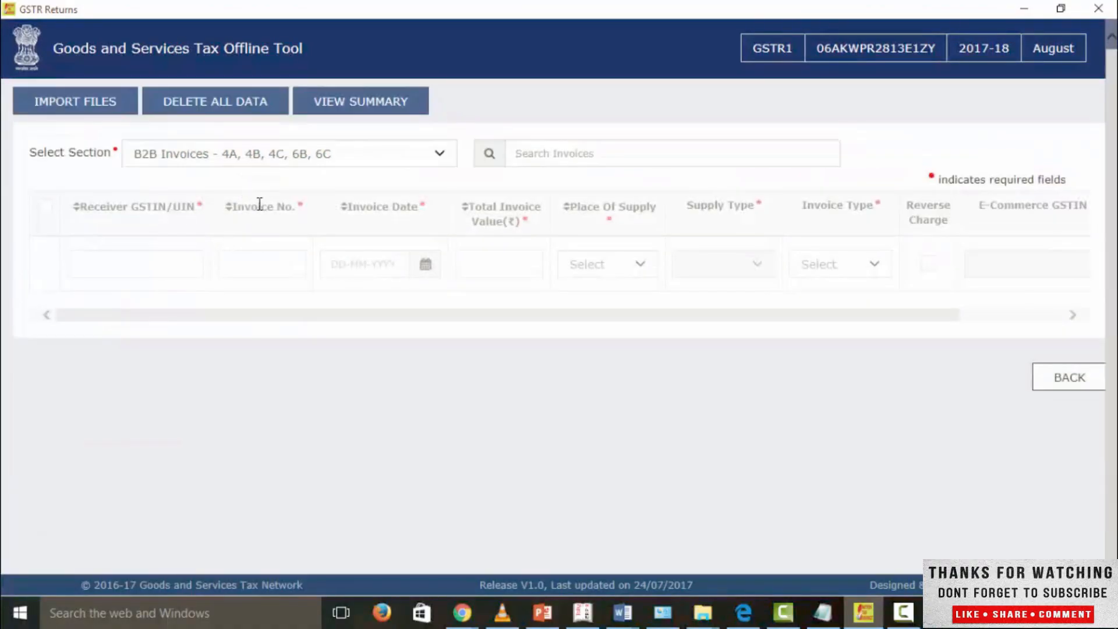
scroll(267, 245, down, 2)
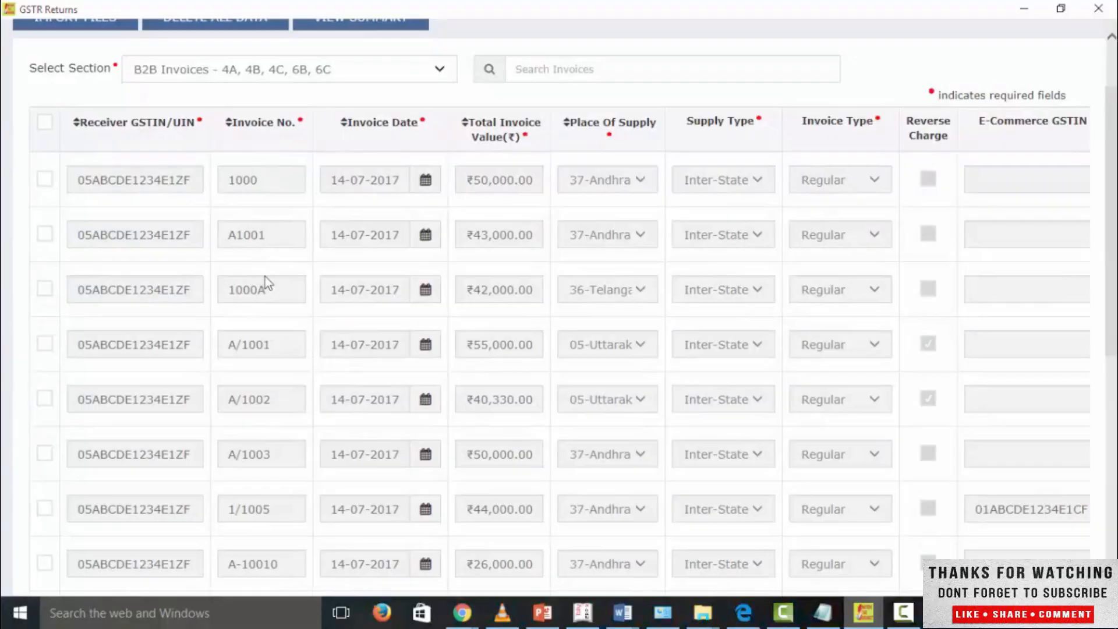
scroll(745, 322, down, 5)
scroll(686, 312, up, 8)
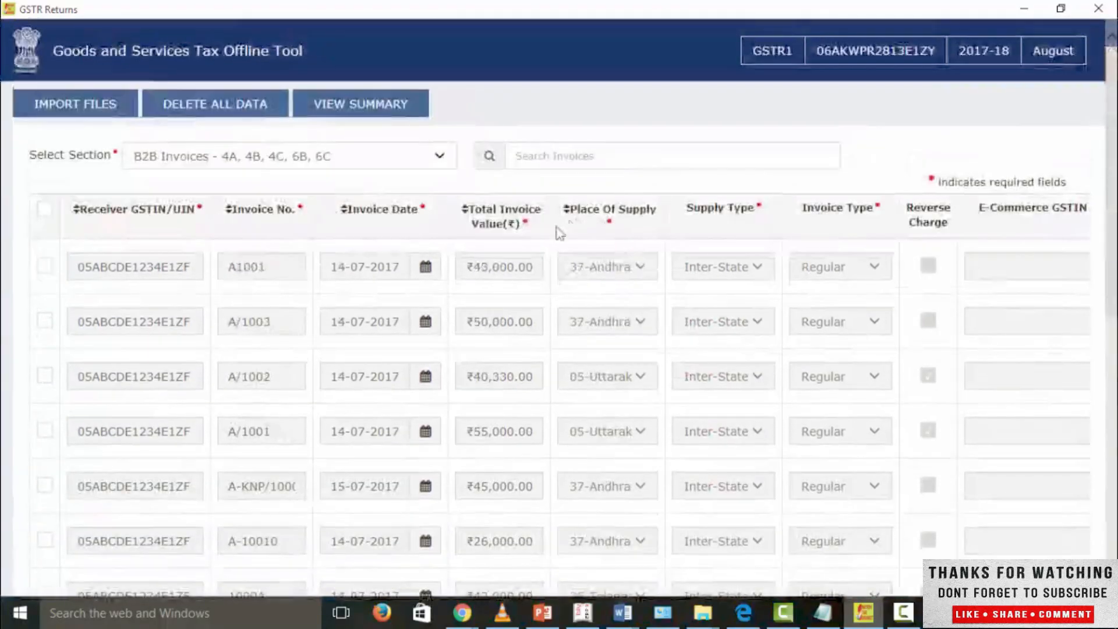
scroll(225, 275, down, 8)
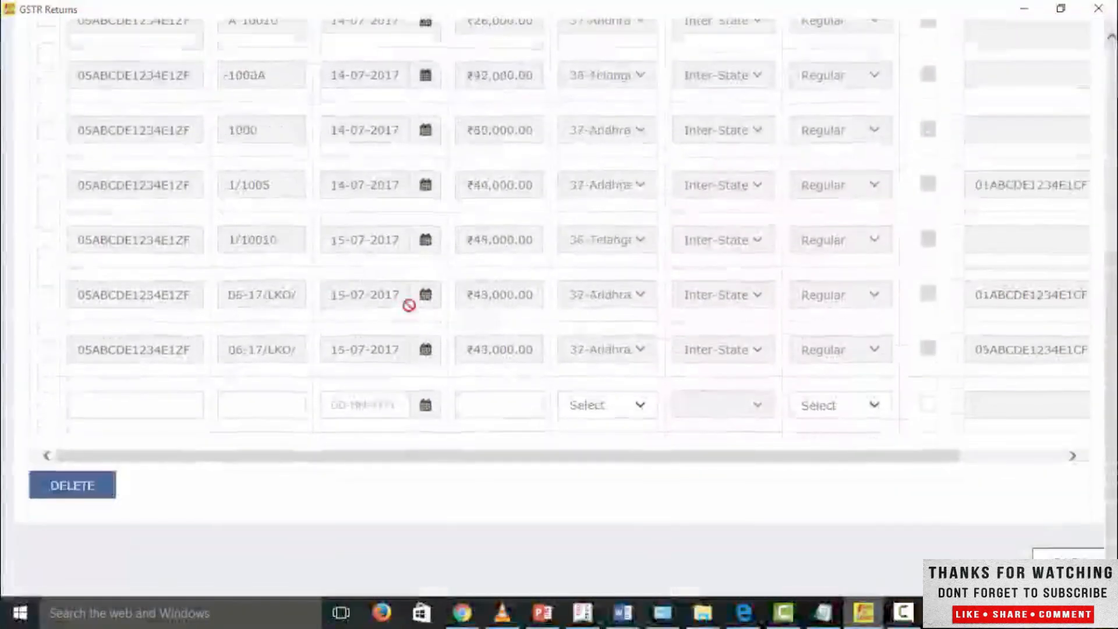
scroll(431, 316, up, 8)
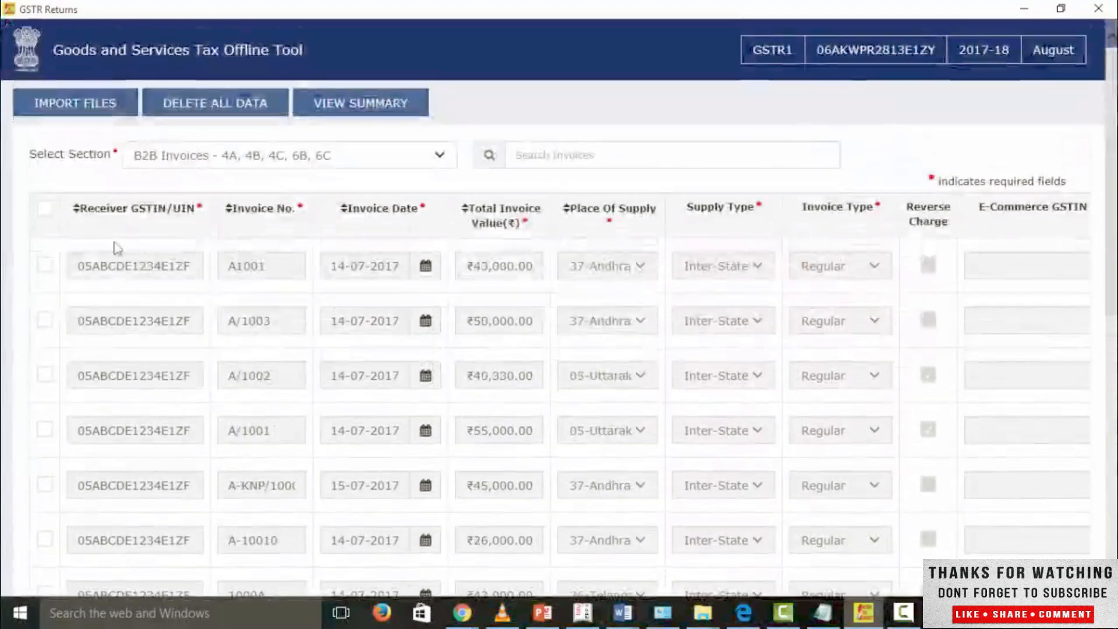
scroll(804, 518, down, 8)
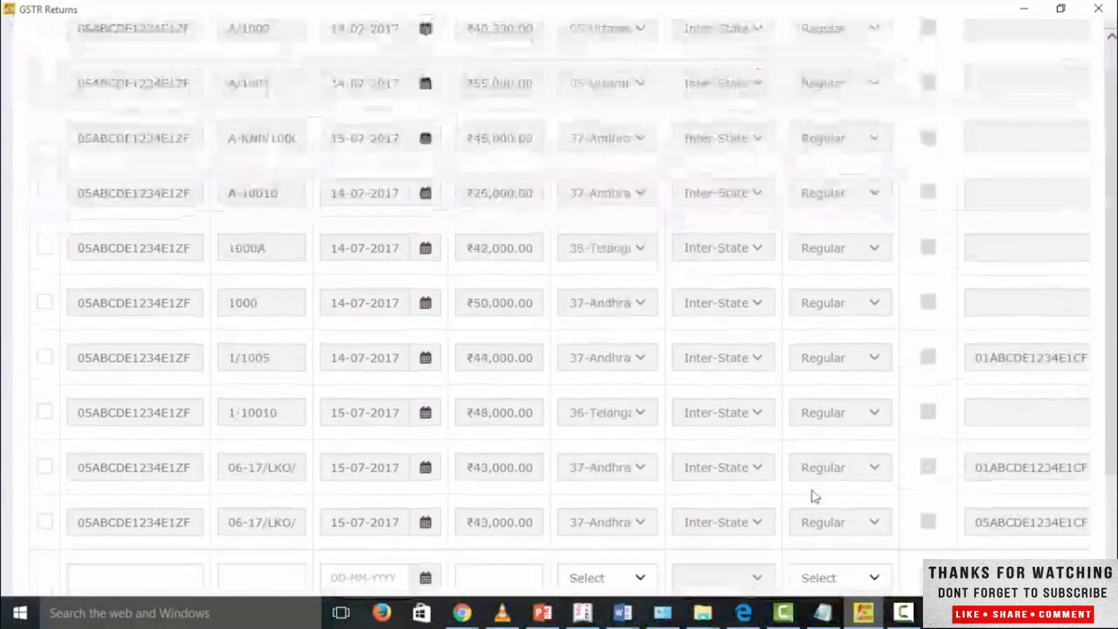
Step: Examine the B2B invoices' E-Commerce GSTIN and edit columns, and try out row selection on the last imported invoice
drag(716, 430, 973, 429)
scroll(1040, 150, up, 8)
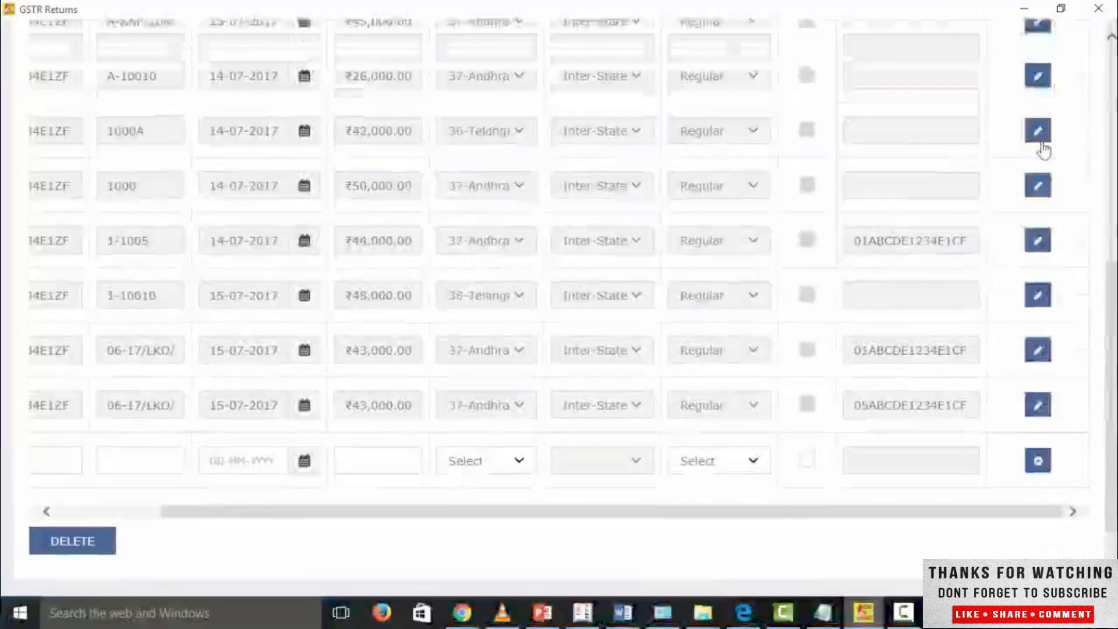
scroll(414, 508, down, 8)
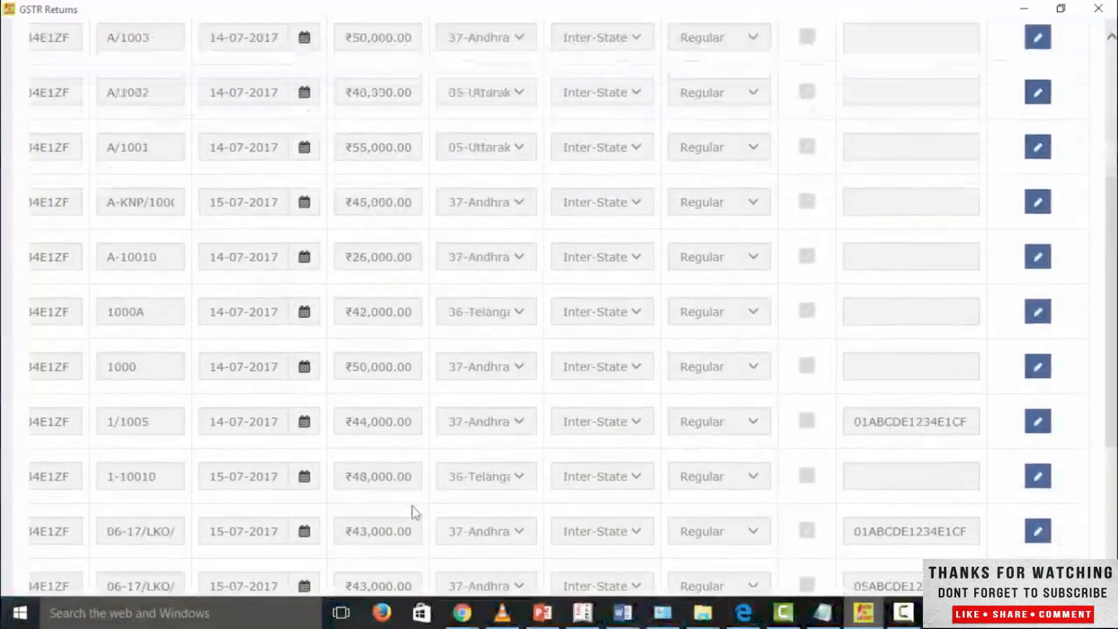
drag(400, 429, 174, 428)
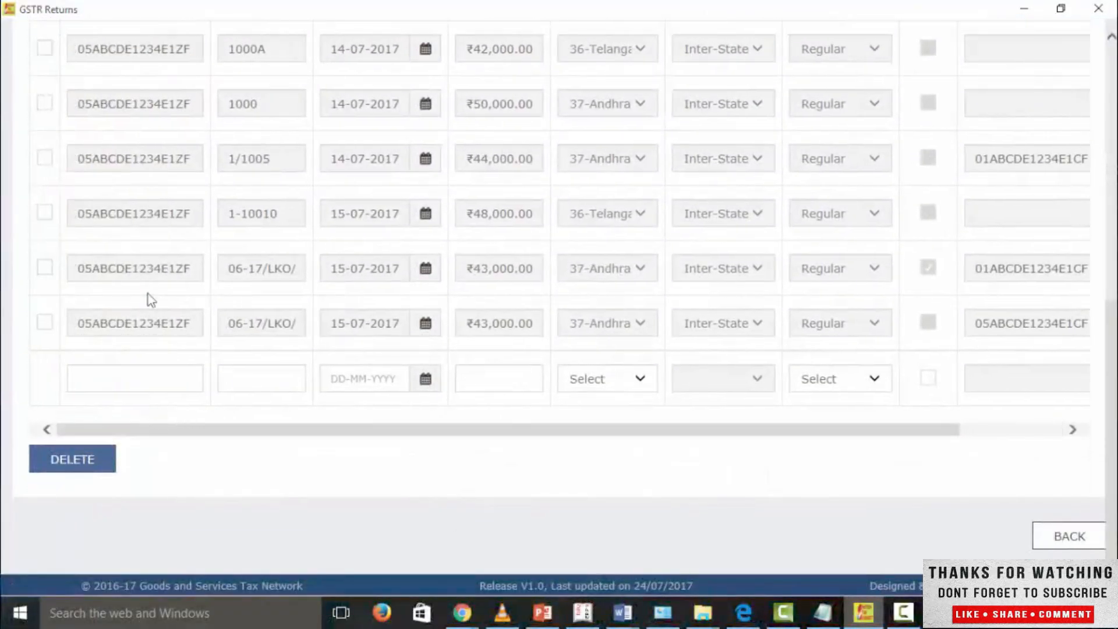
scroll(152, 331, up, 5)
scroll(153, 332, down, 5)
click(44, 321)
click(44, 322)
scroll(603, 457, up, 3)
scroll(710, 439, down, 3)
Step: Reopen the August return, generate its JSON file from the summary, save it to the Desktop and locate it there
click(1053, 539)
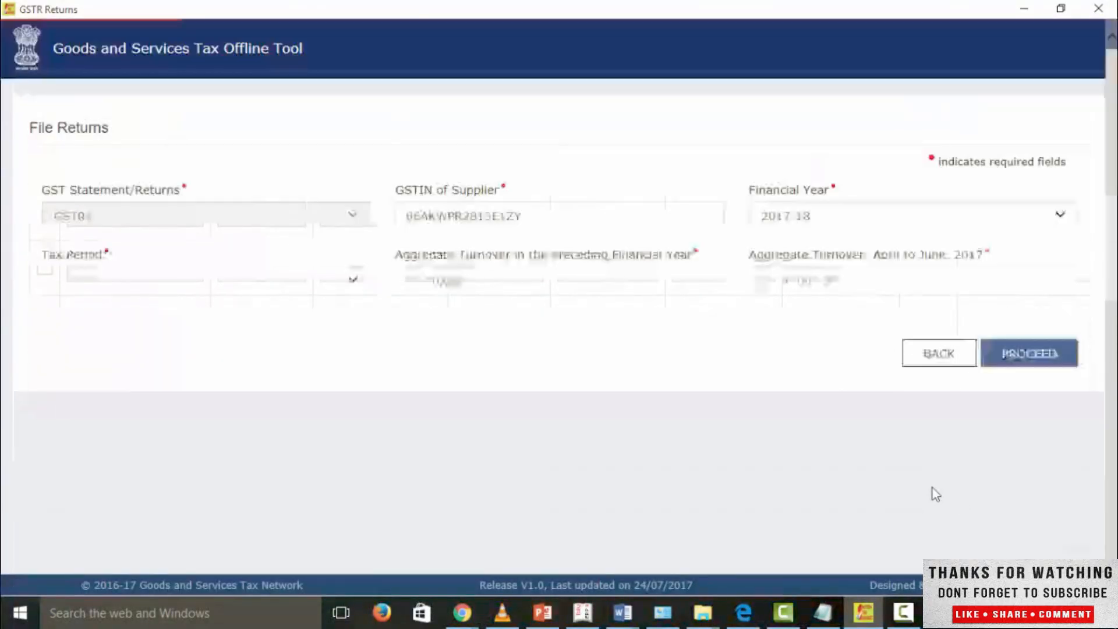
click(1018, 367)
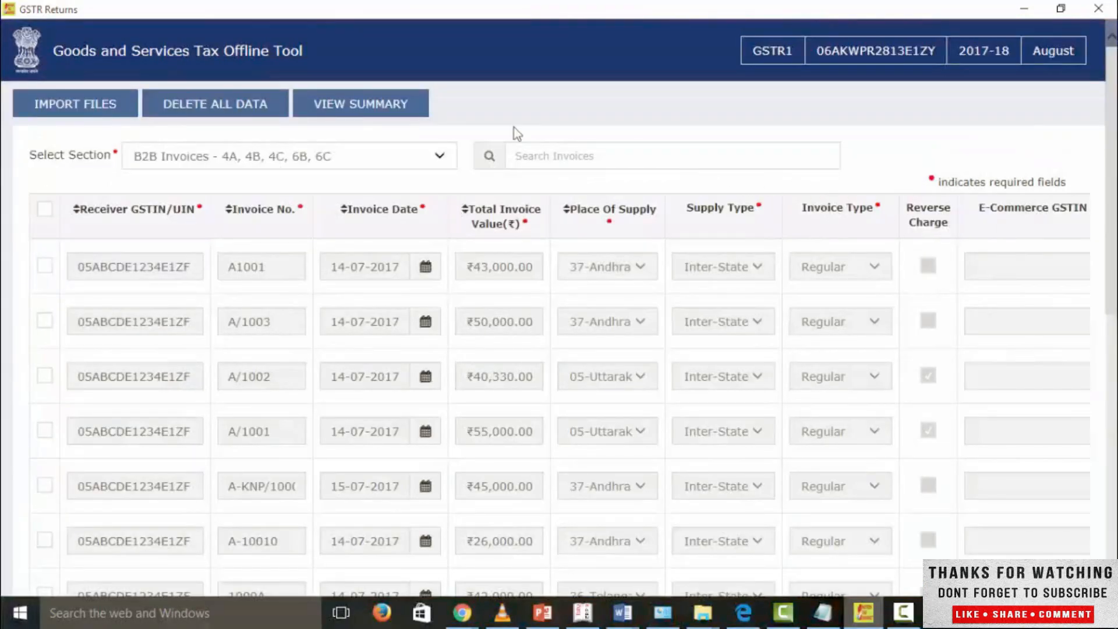
click(404, 111)
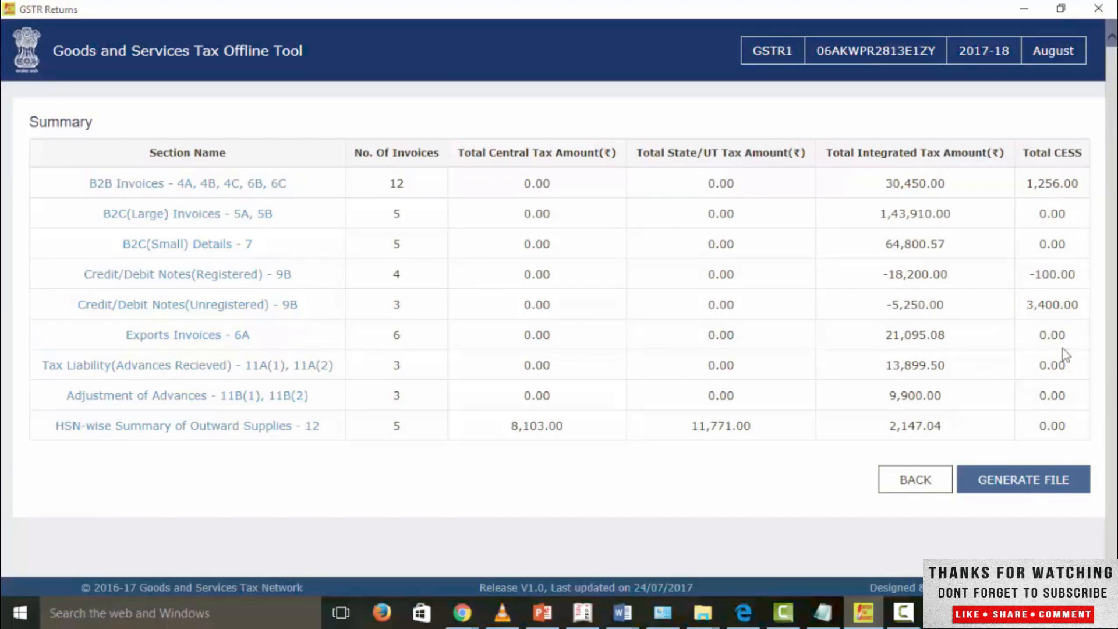
click(1031, 490)
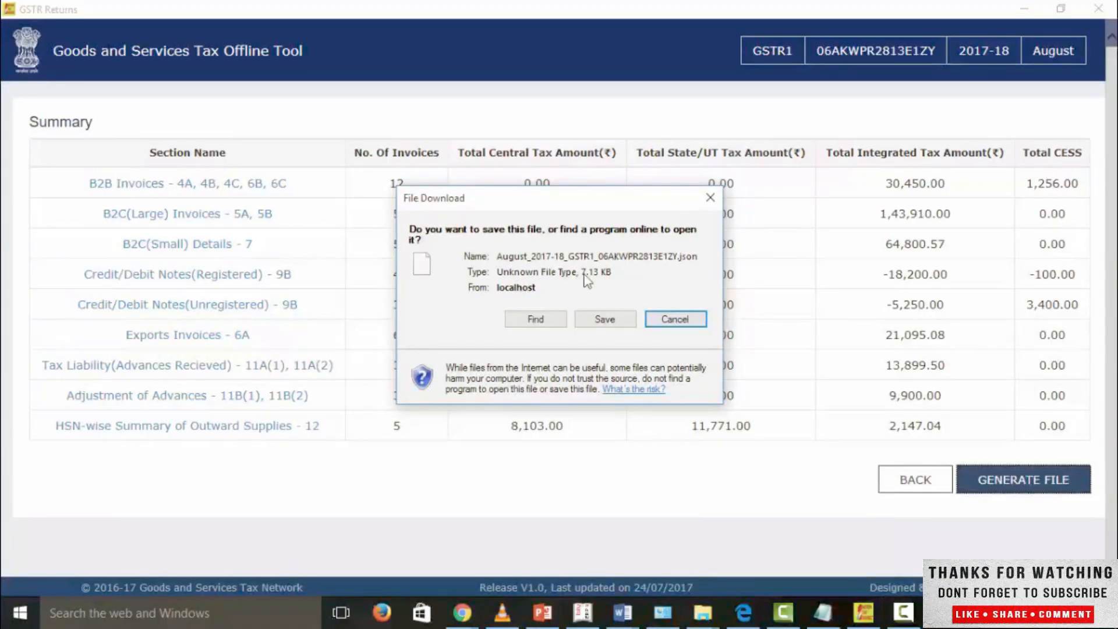
click(590, 319)
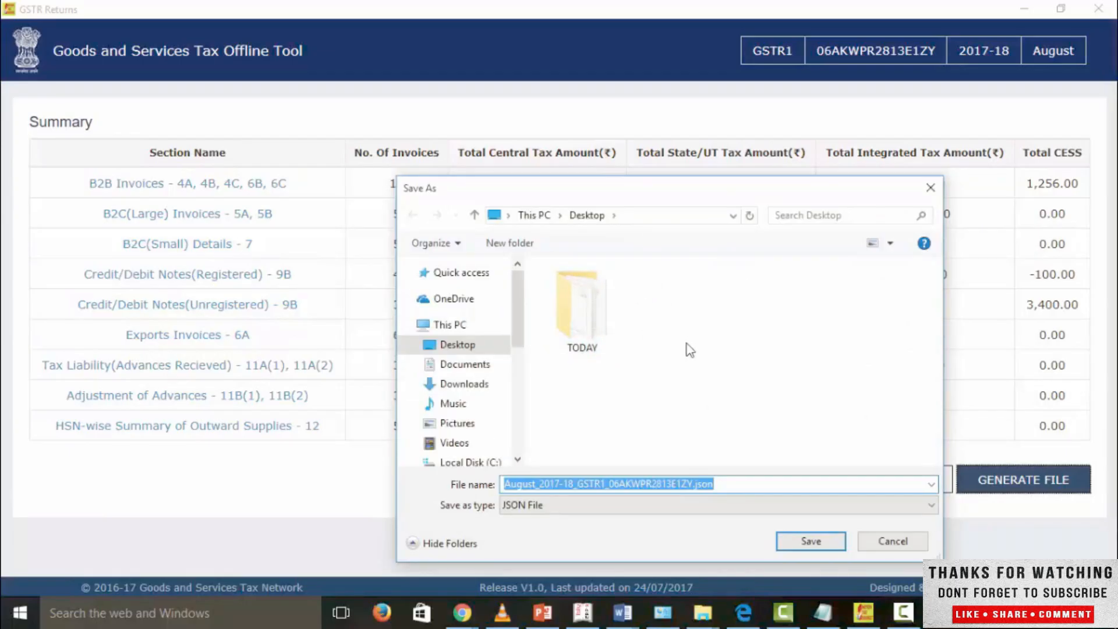
click(815, 547)
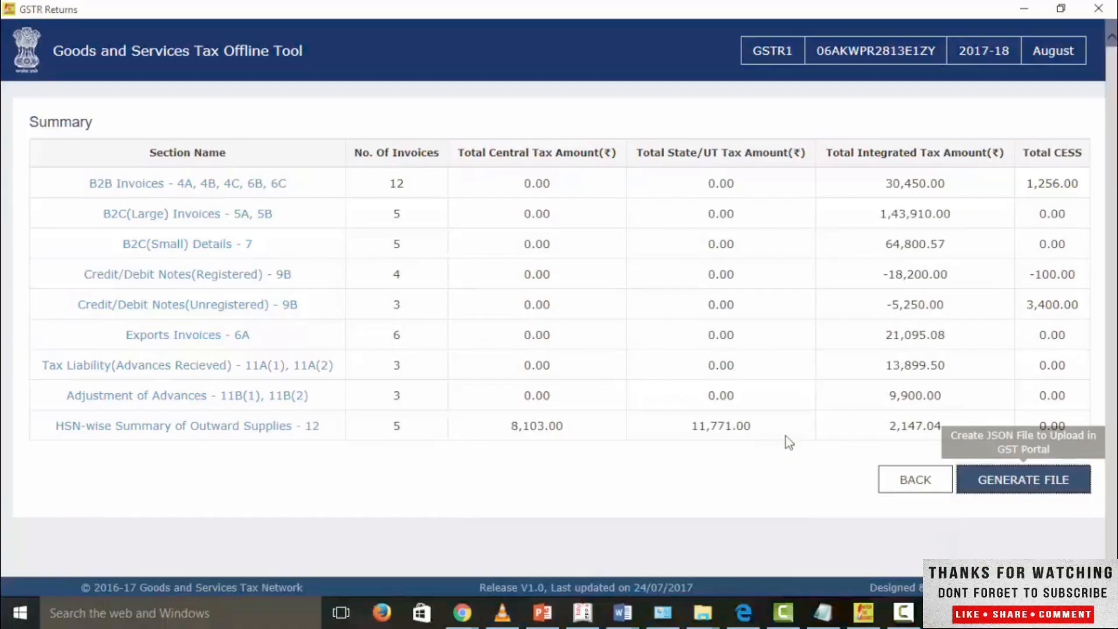
key(super+d)
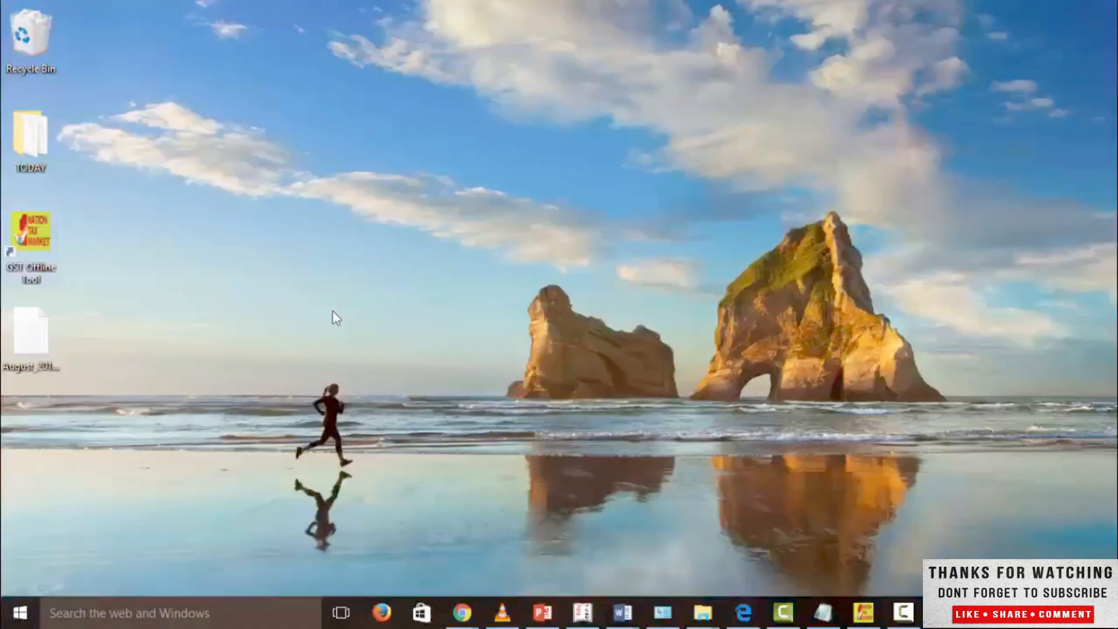
click(13, 334)
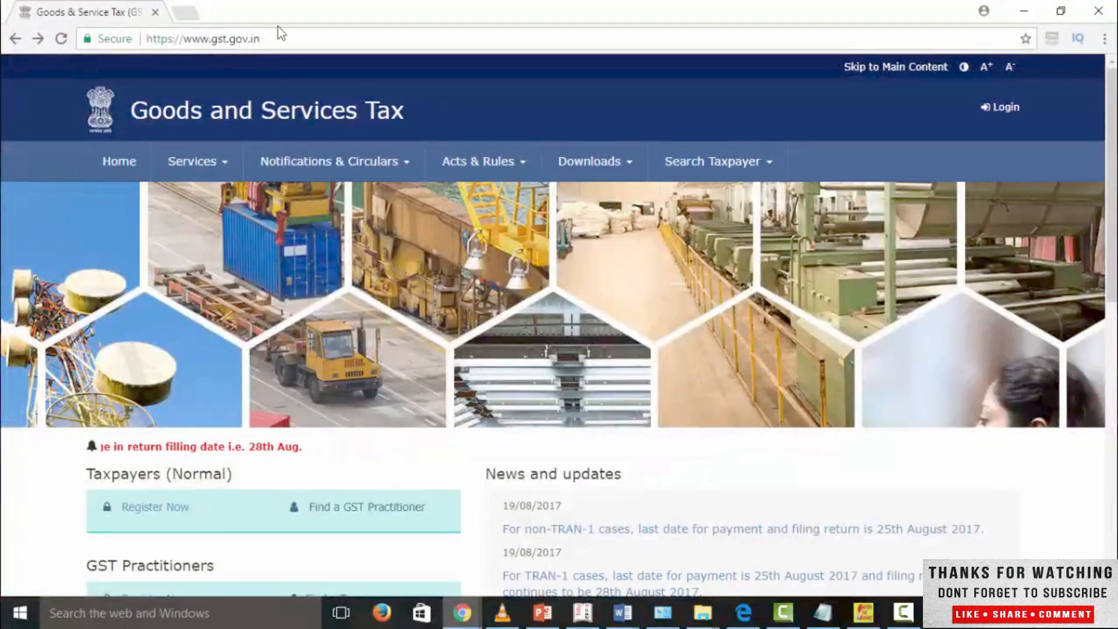
Step: Log in to the GST portal in Chrome with the account's username, password and captcha code
click(1007, 112)
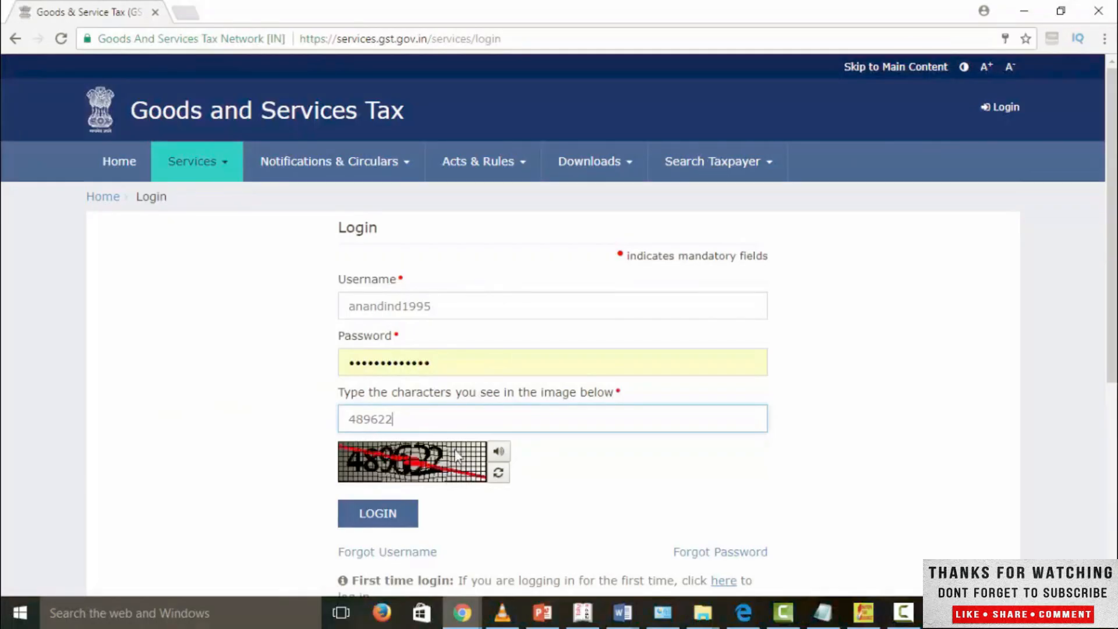
click(402, 516)
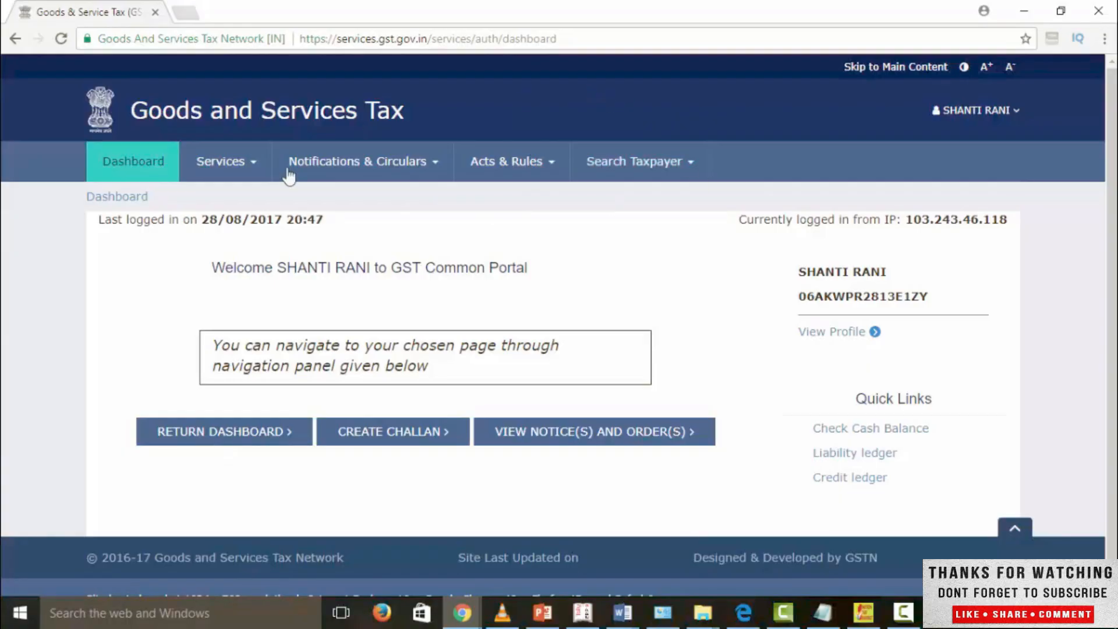
Step: Open the Returns Dashboard and search for the returns of financial year 2017-18, filing period August
click(230, 169)
mouse_move(284, 204)
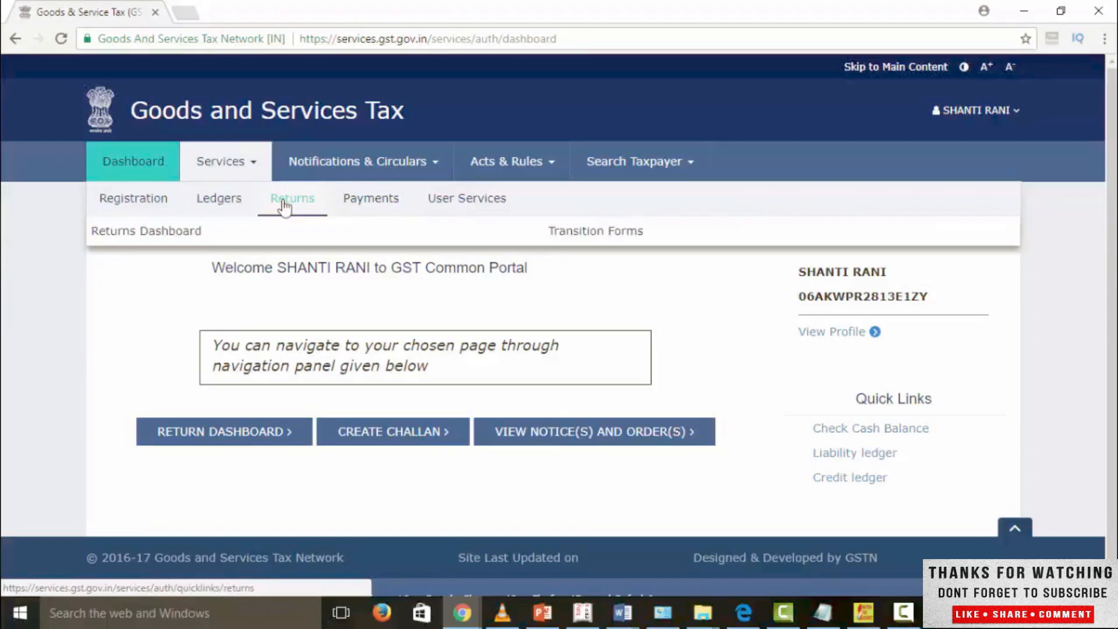
click(189, 232)
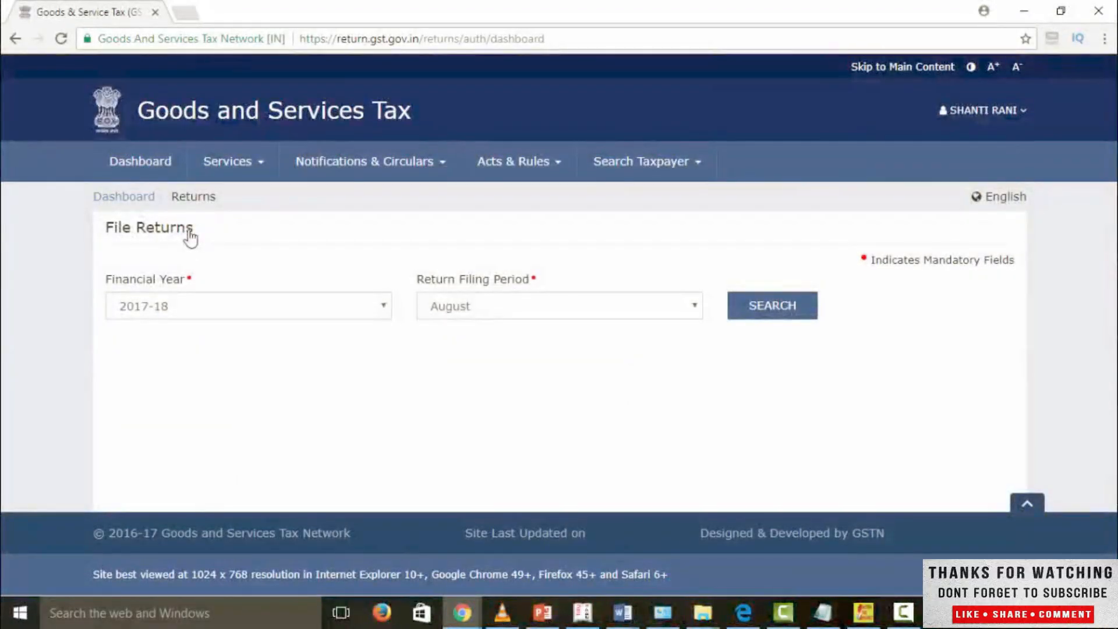
click(185, 311)
click(184, 315)
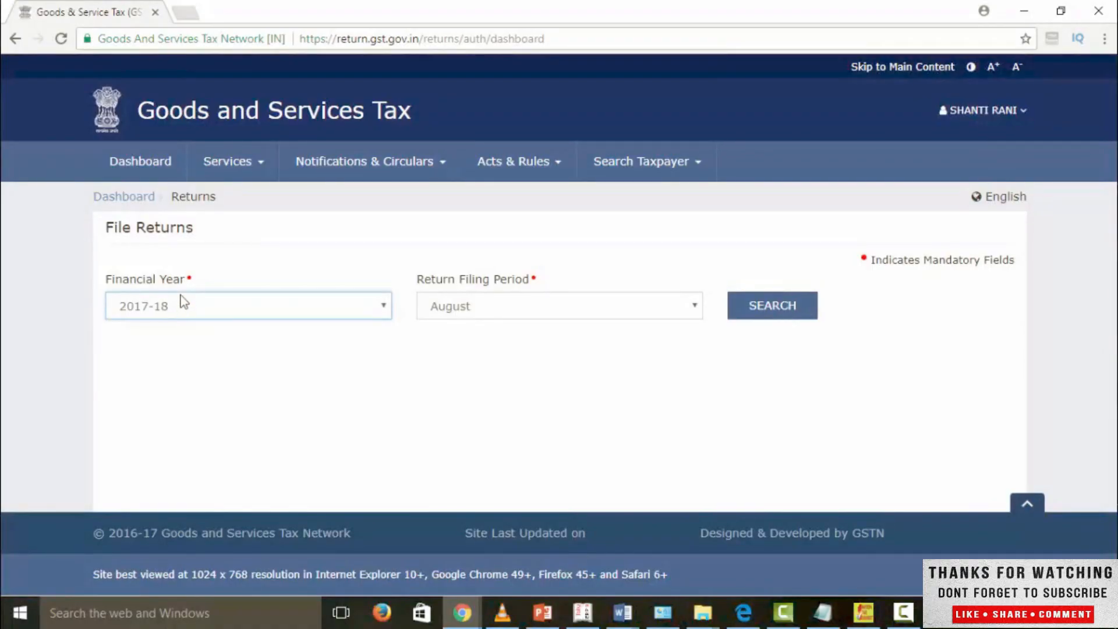
click(514, 307)
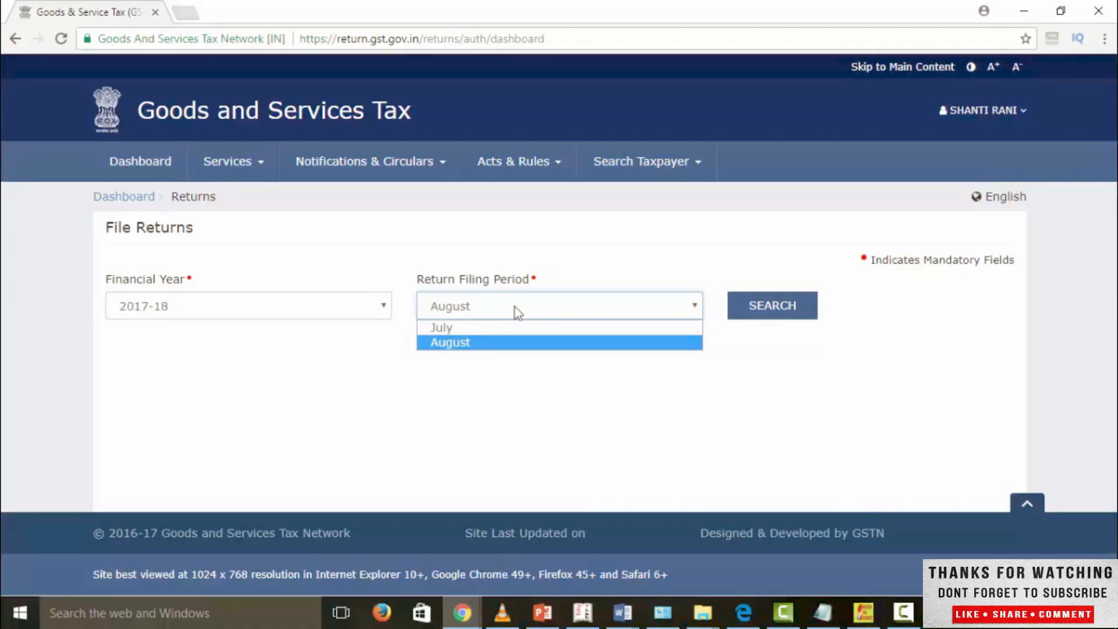
click(514, 306)
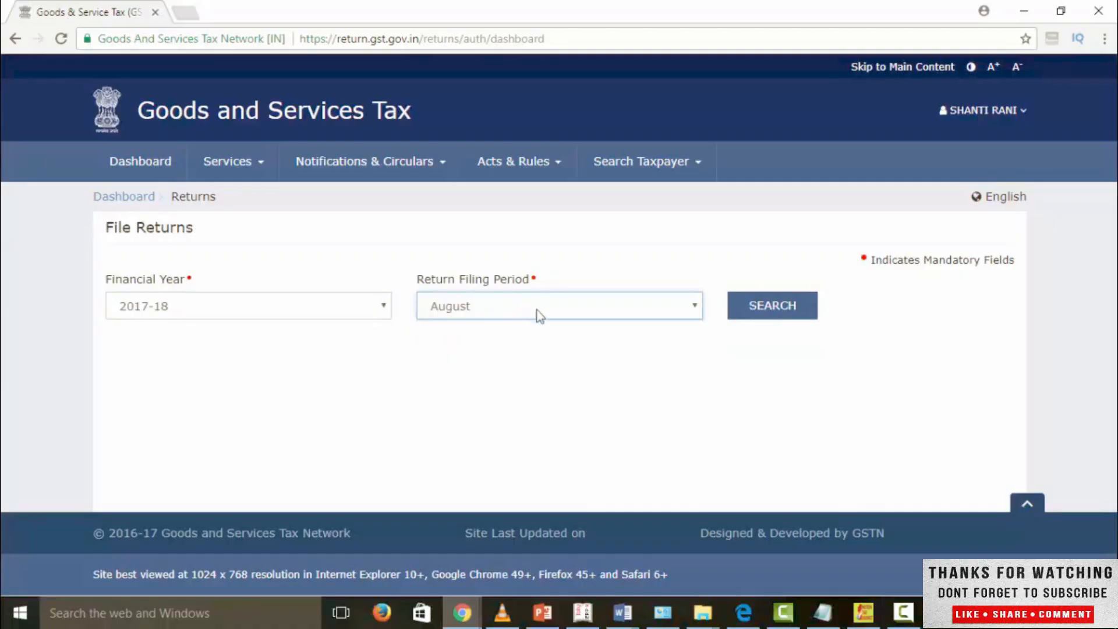
click(776, 309)
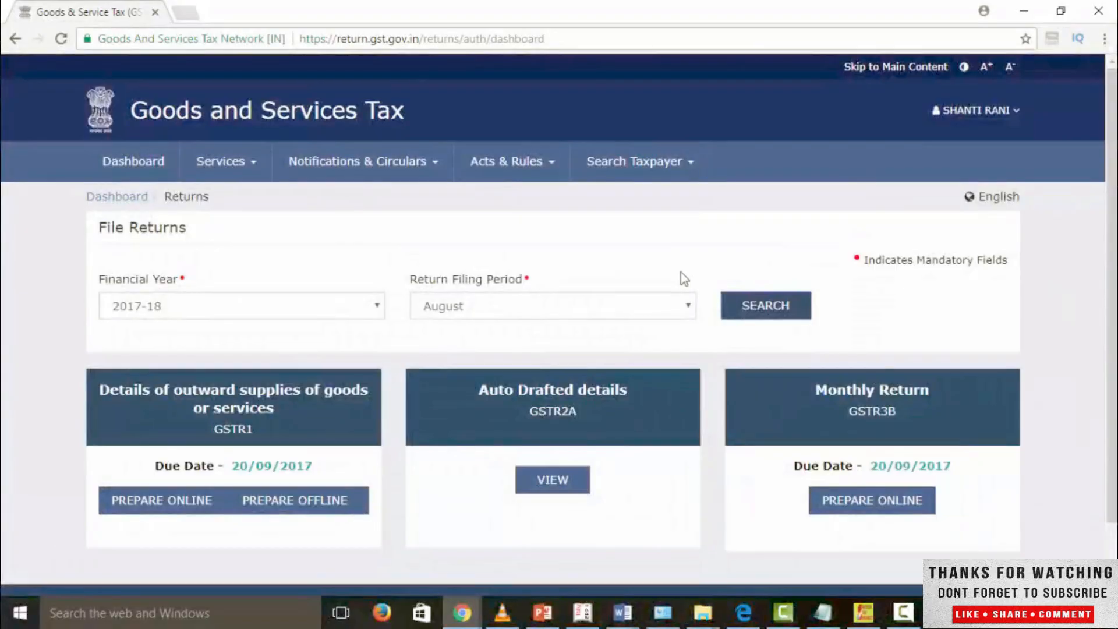
scroll(641, 278, down, 2)
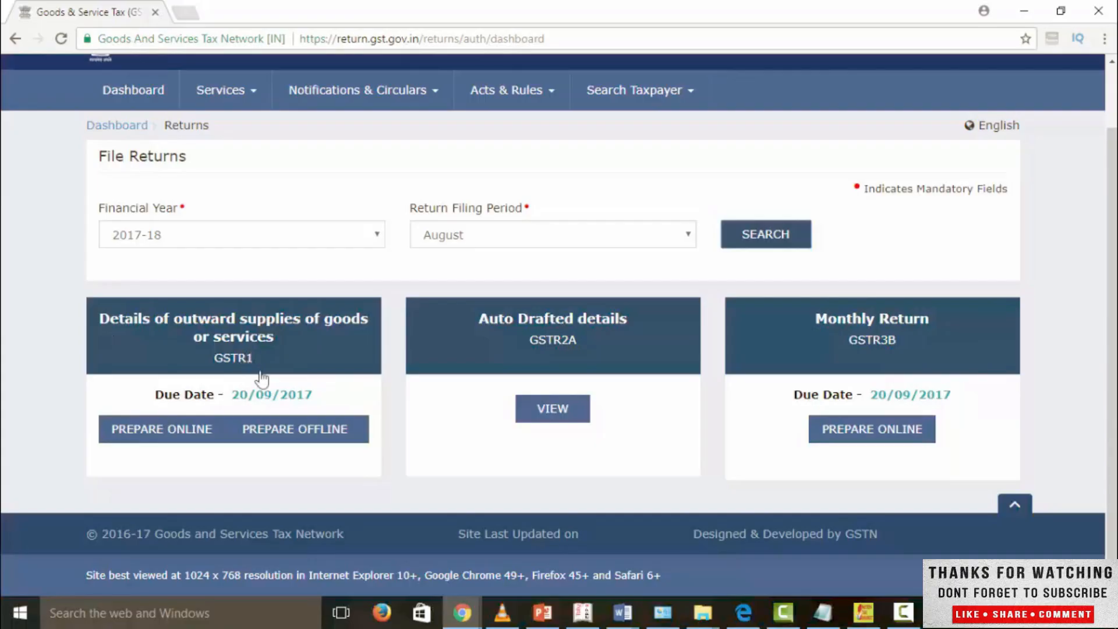
Step: Open offline preparation for GSTR1, upload the August 2017-18 JSON file from the Desktop and check its upload history
click(286, 446)
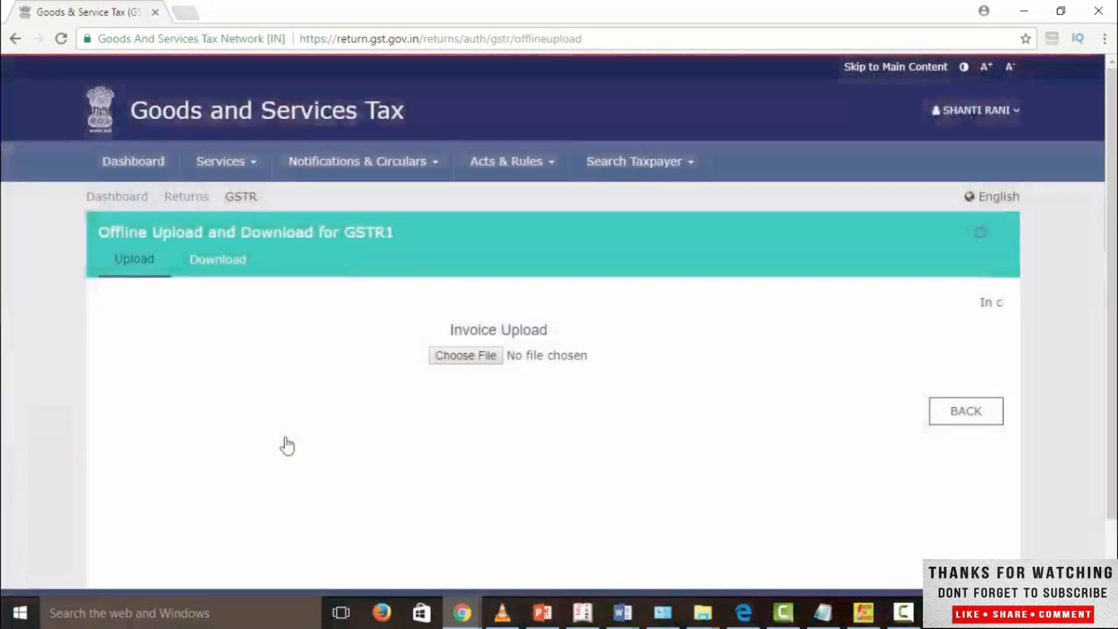
scroll(291, 379, down, 1)
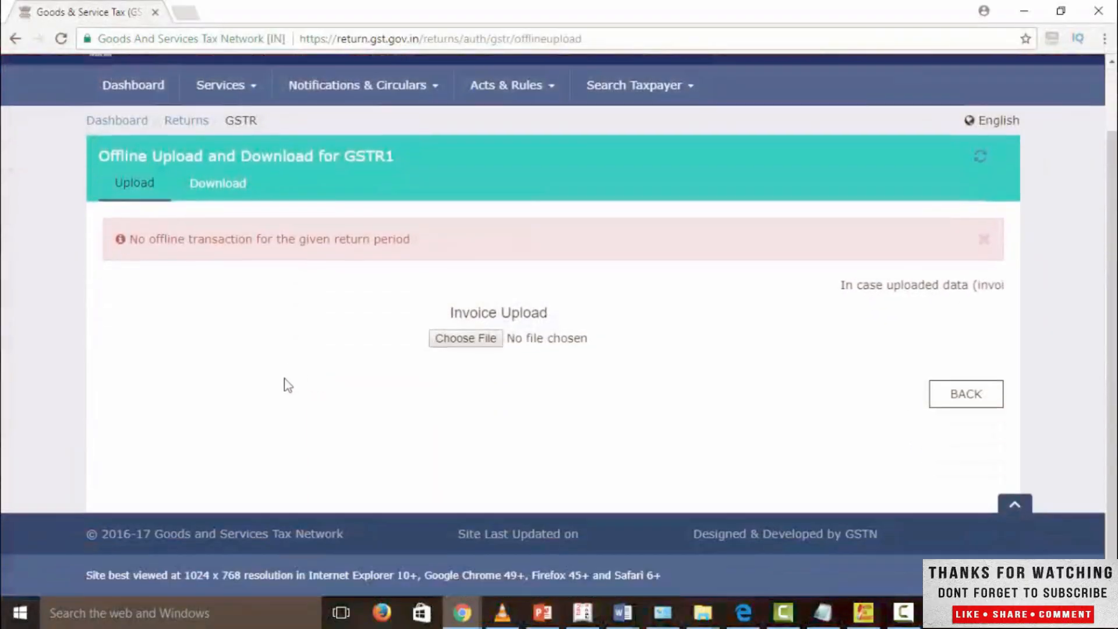
scroll(404, 318, up, 1)
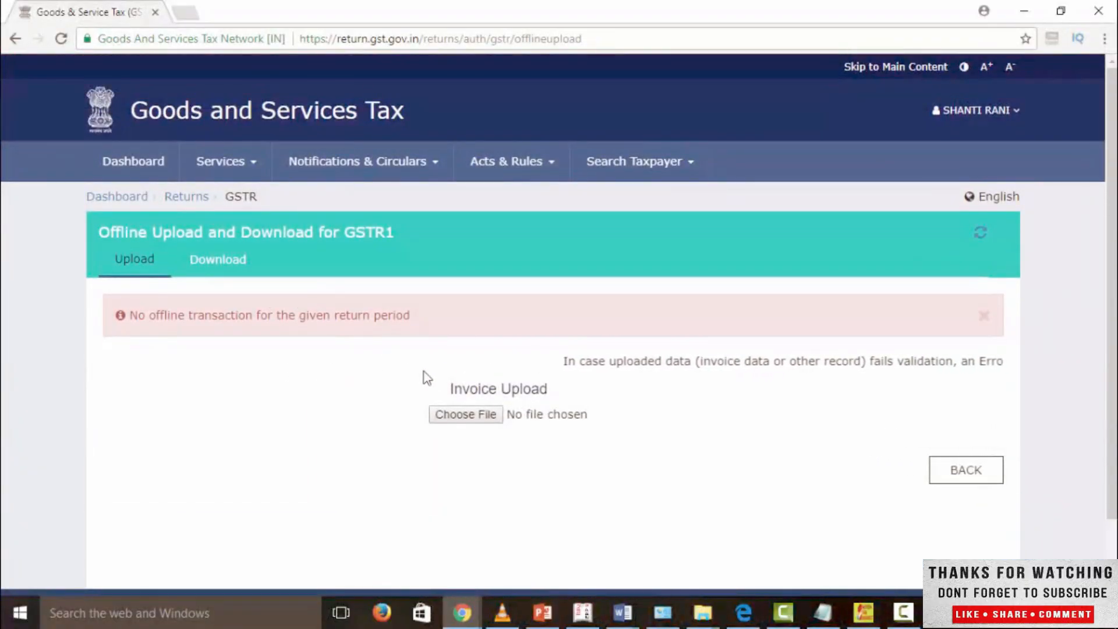
click(472, 414)
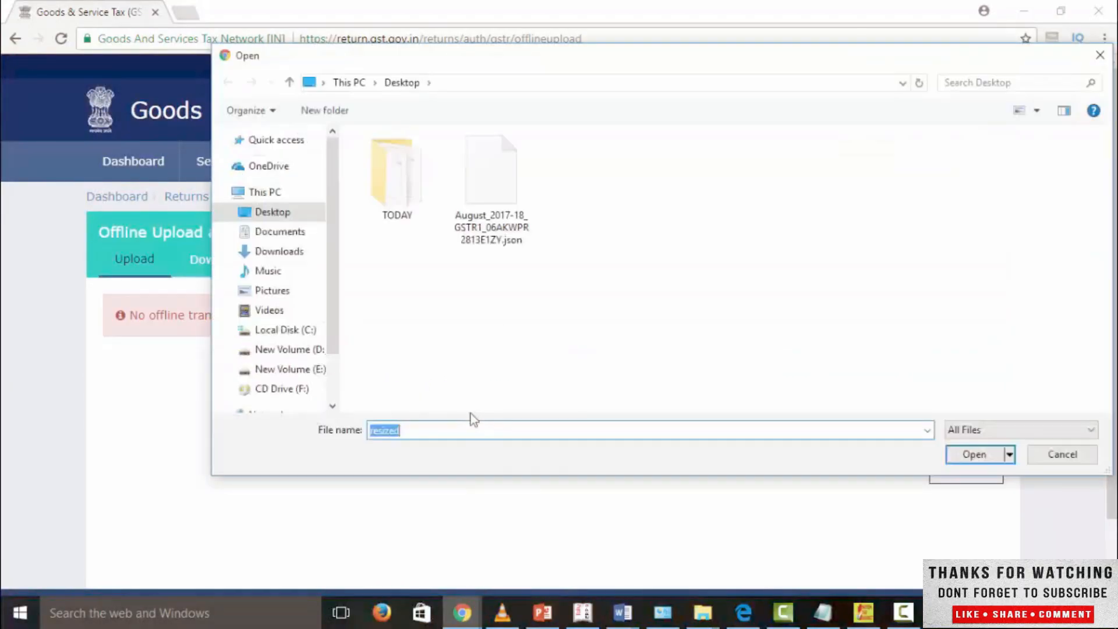
click(492, 232)
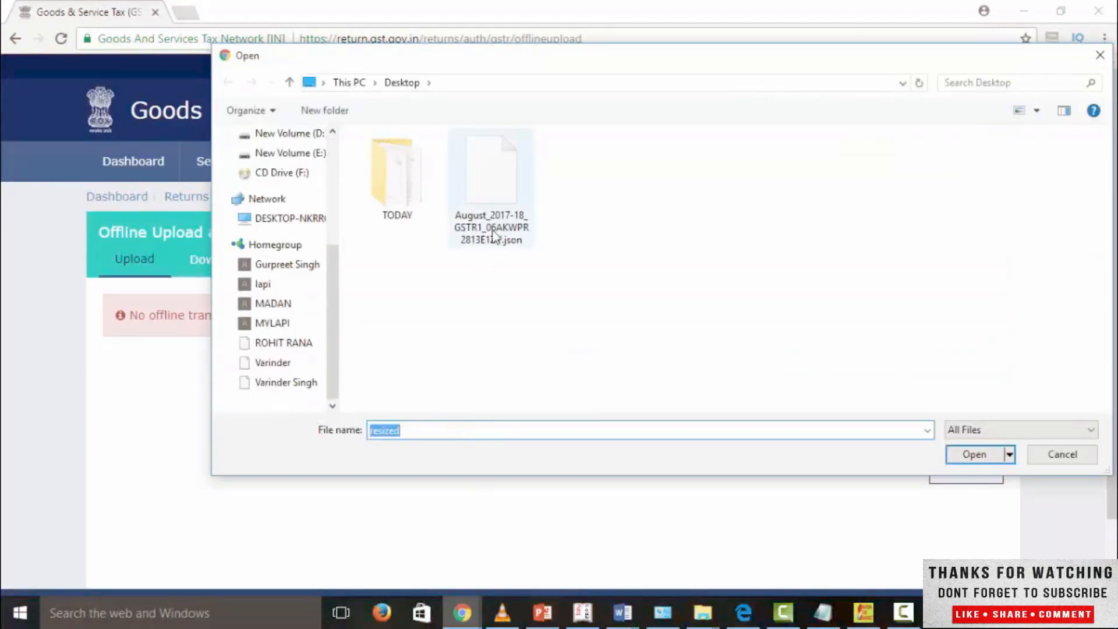
click(958, 455)
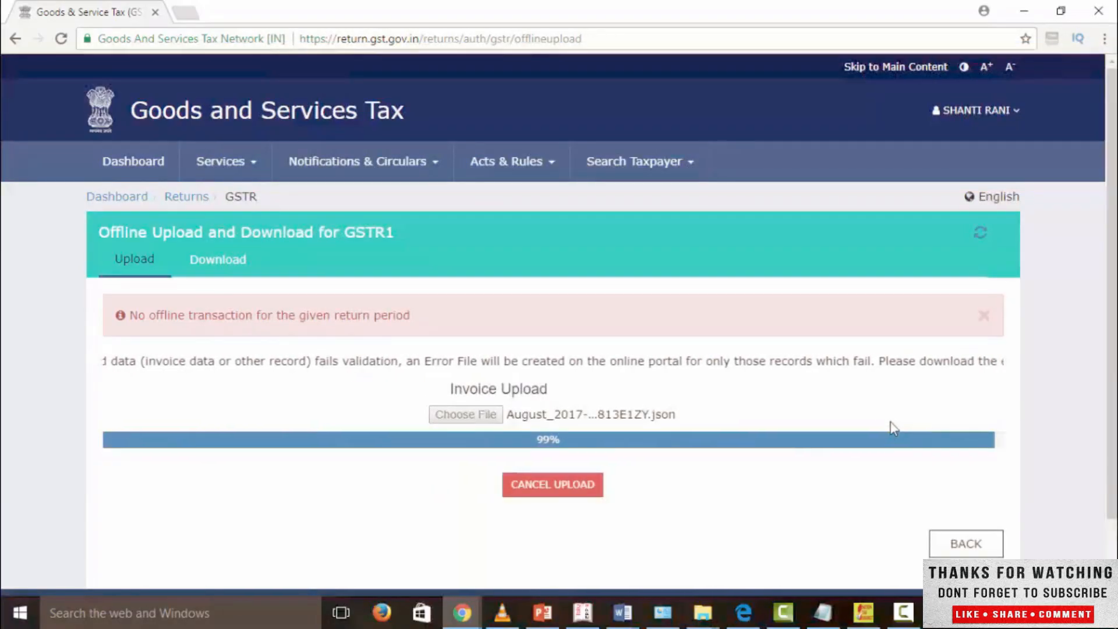
scroll(829, 452, down, 1)
scroll(820, 456, down, 1)
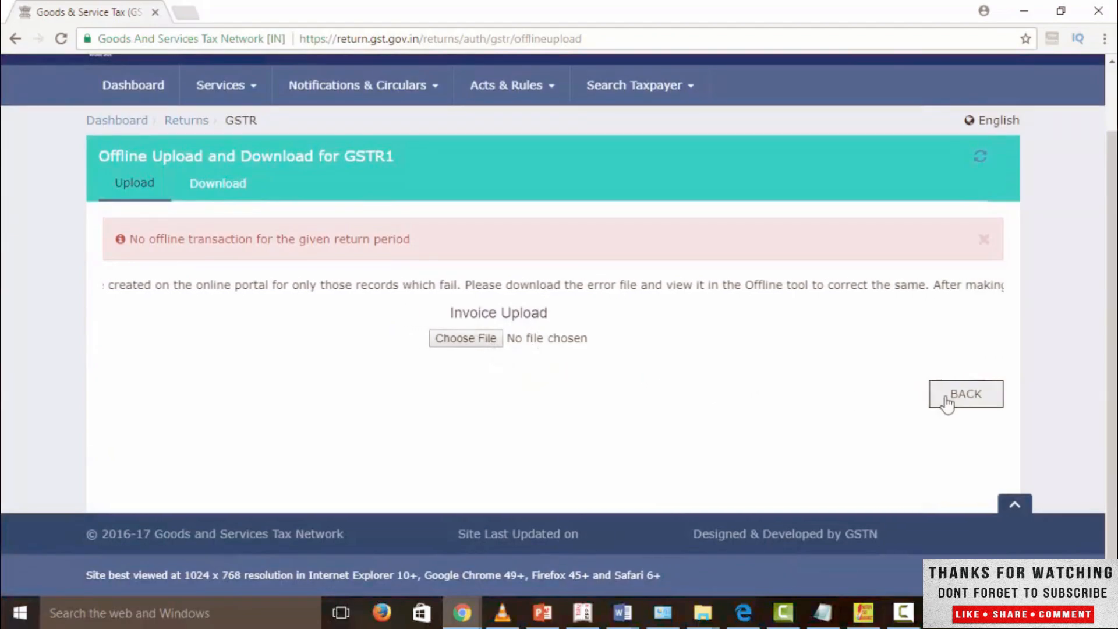
scroll(653, 395, down, 3)
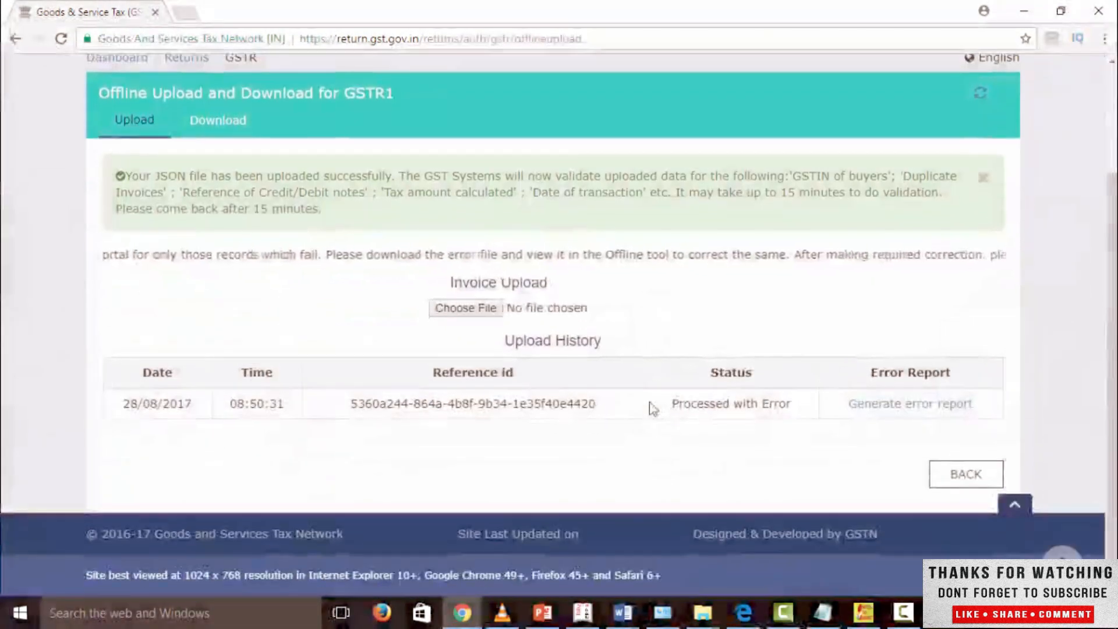
scroll(652, 396, up, 3)
scroll(650, 396, down, 3)
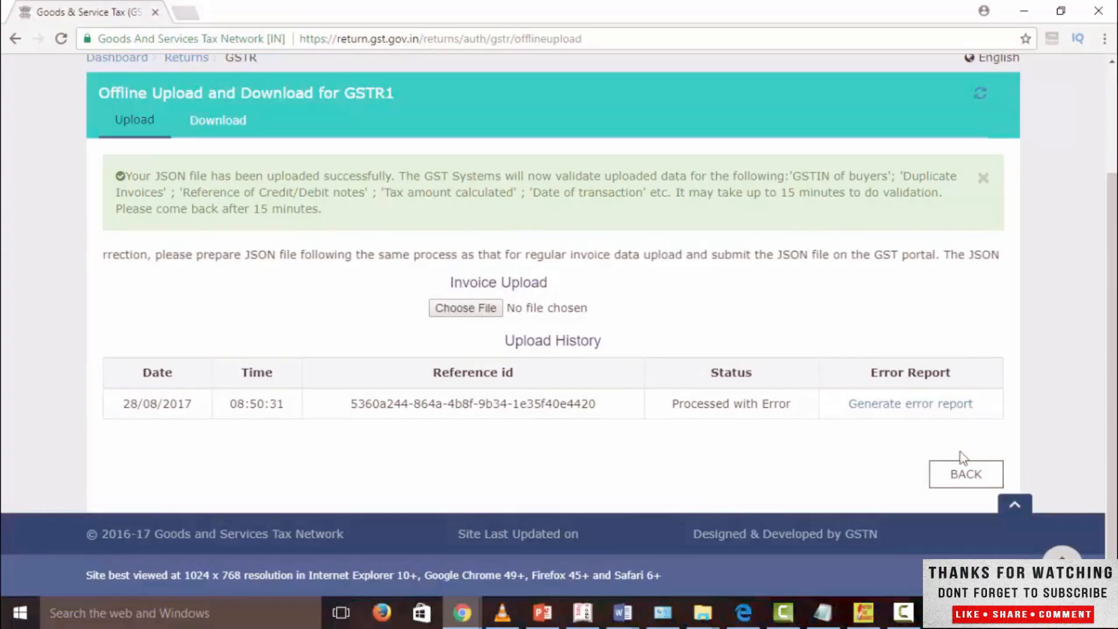
Step: Return to the File Returns page and search for the August 2017-18 returns again
click(953, 469)
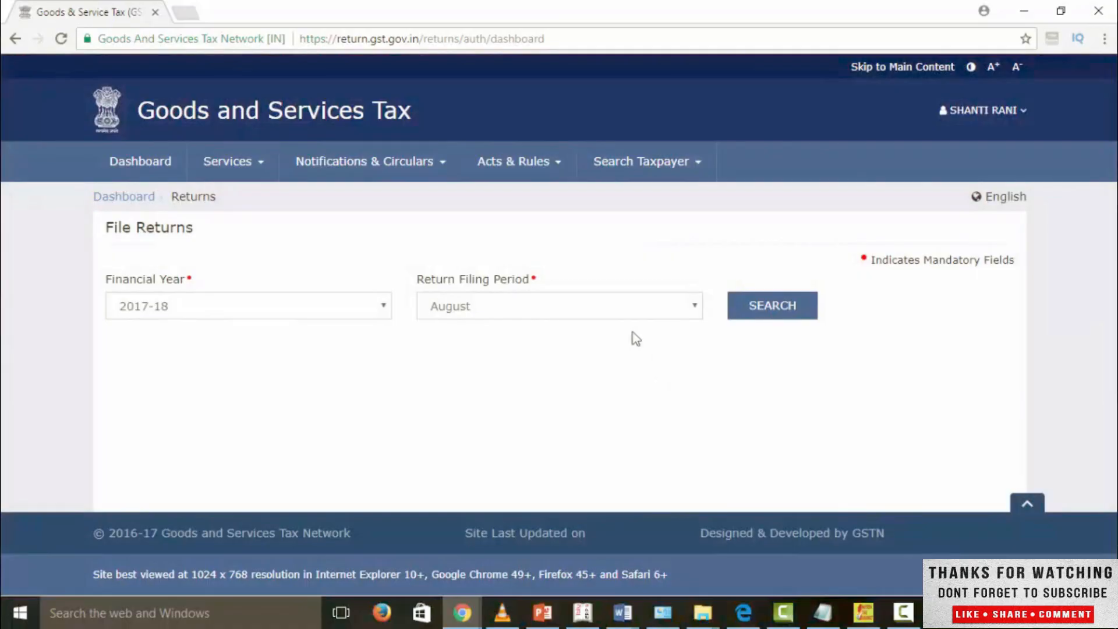
click(760, 315)
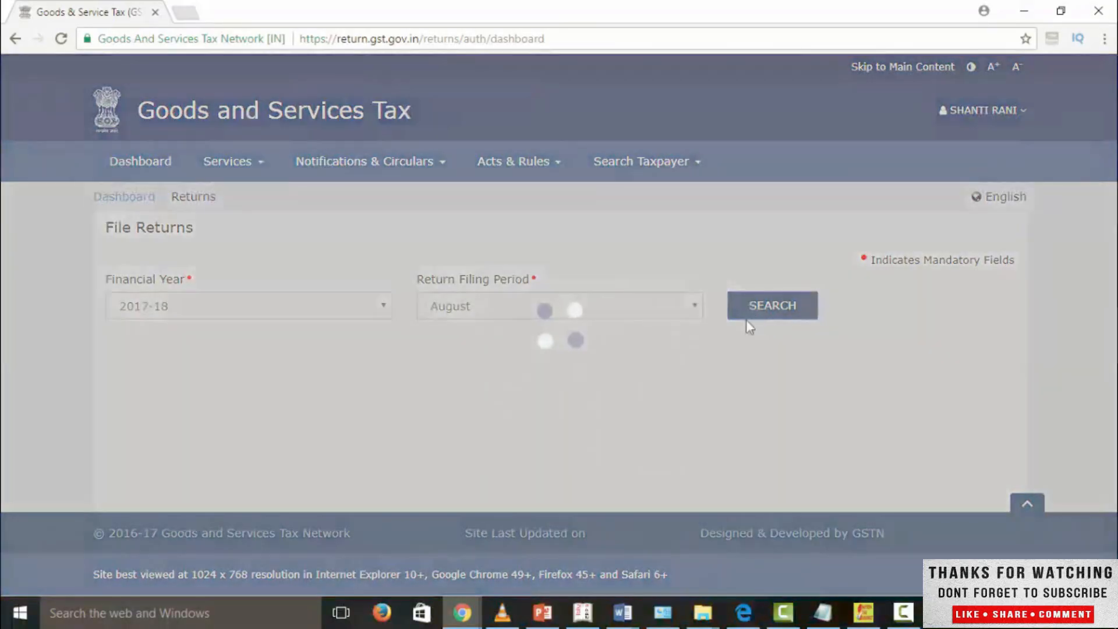
scroll(466, 419, down, 1)
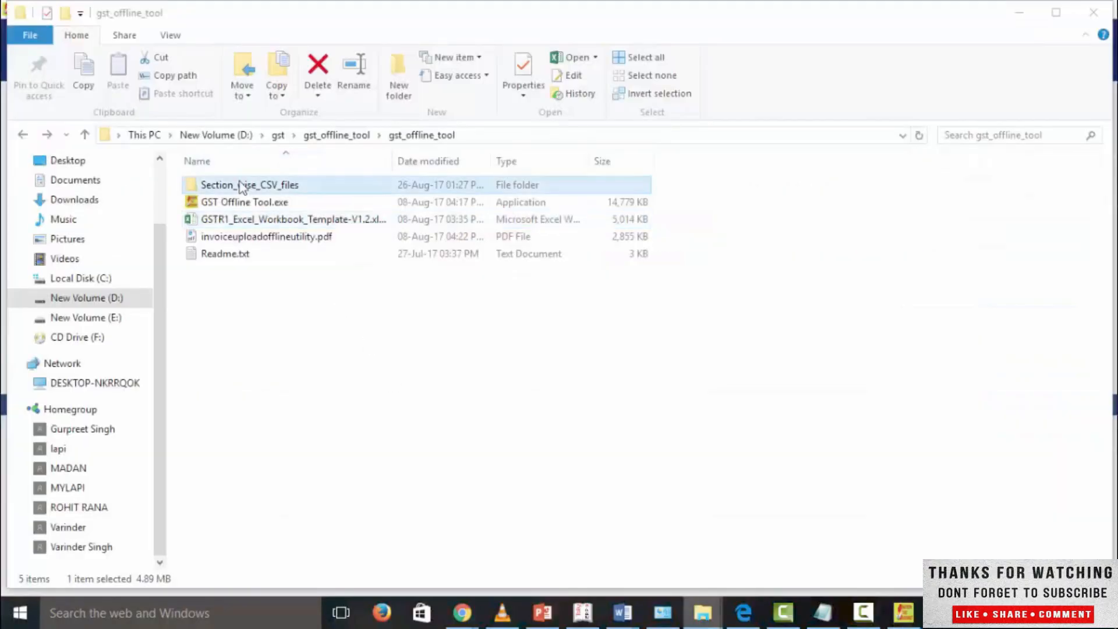
Step: Open the Section_wise_CSV_files folder, view the sample at.csv in Excel and close it
double_click(240, 185)
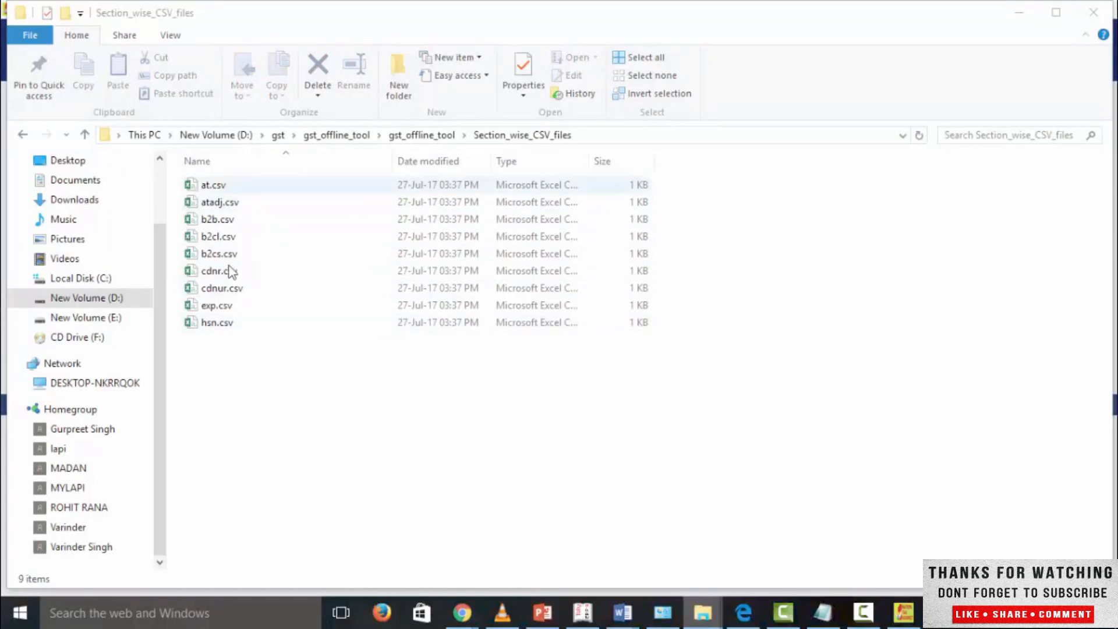
key(Down)
key(Return)
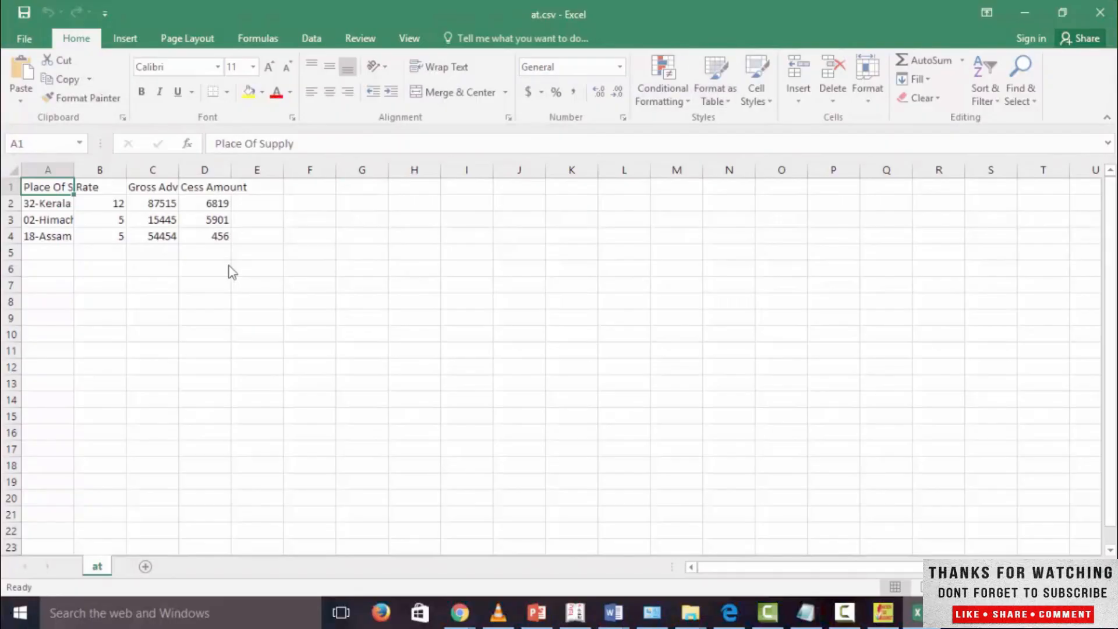
key(alt+F4)
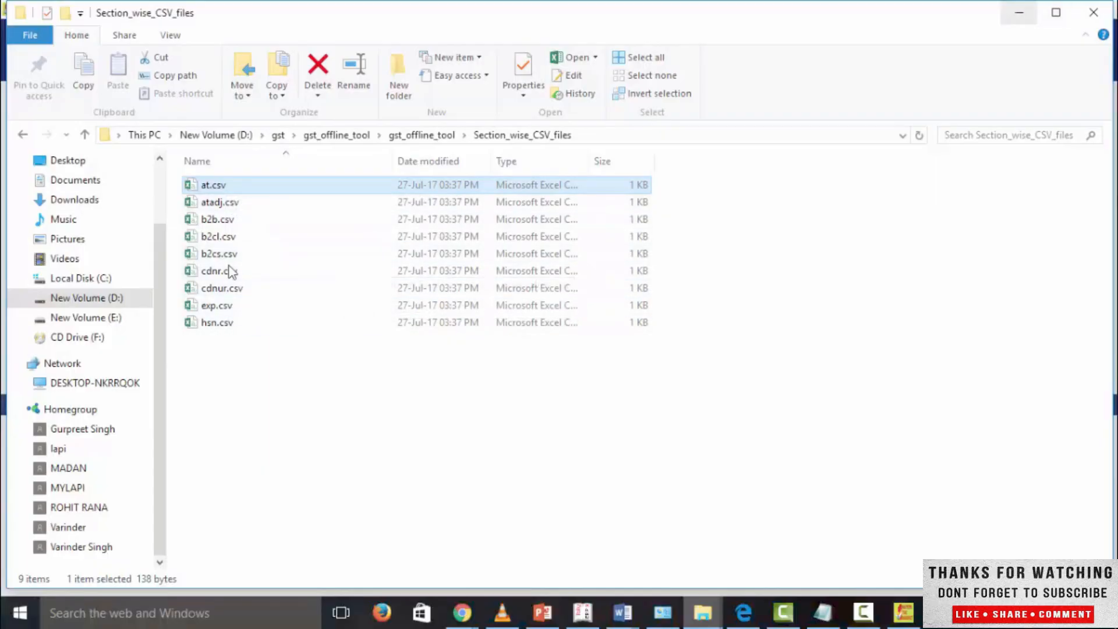
Step: In the GST Offline Tool, enter aggregate turnovers of 500000 for the preceding year and 150000 for April to June 2017, and proceed
key(alt+Tab)
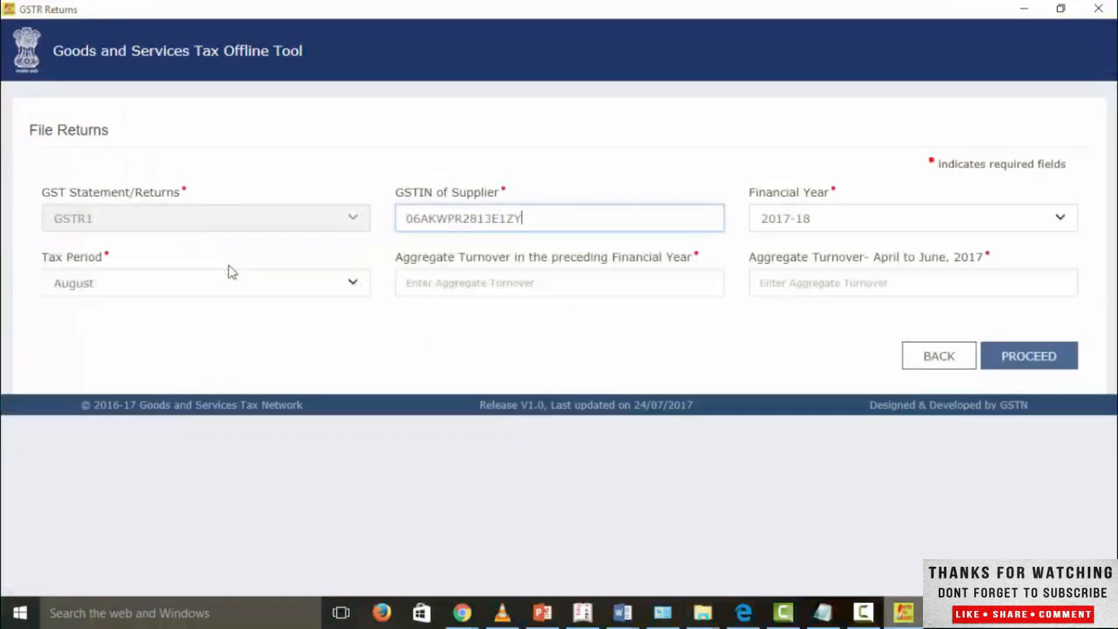
key(Tab)
text(500000)
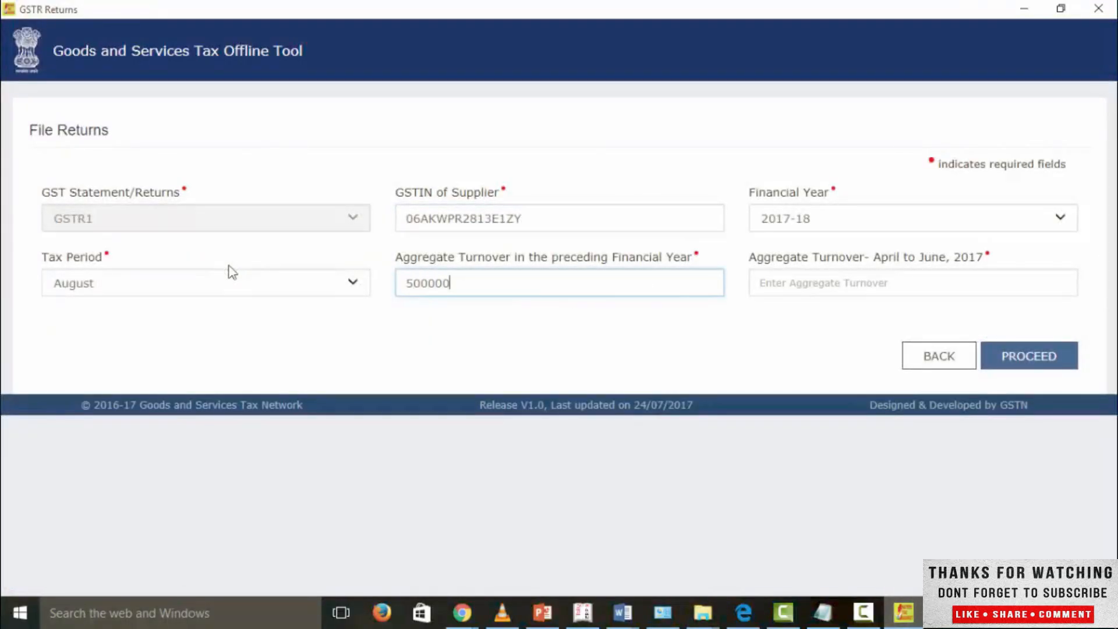
key(Tab)
text(150000)
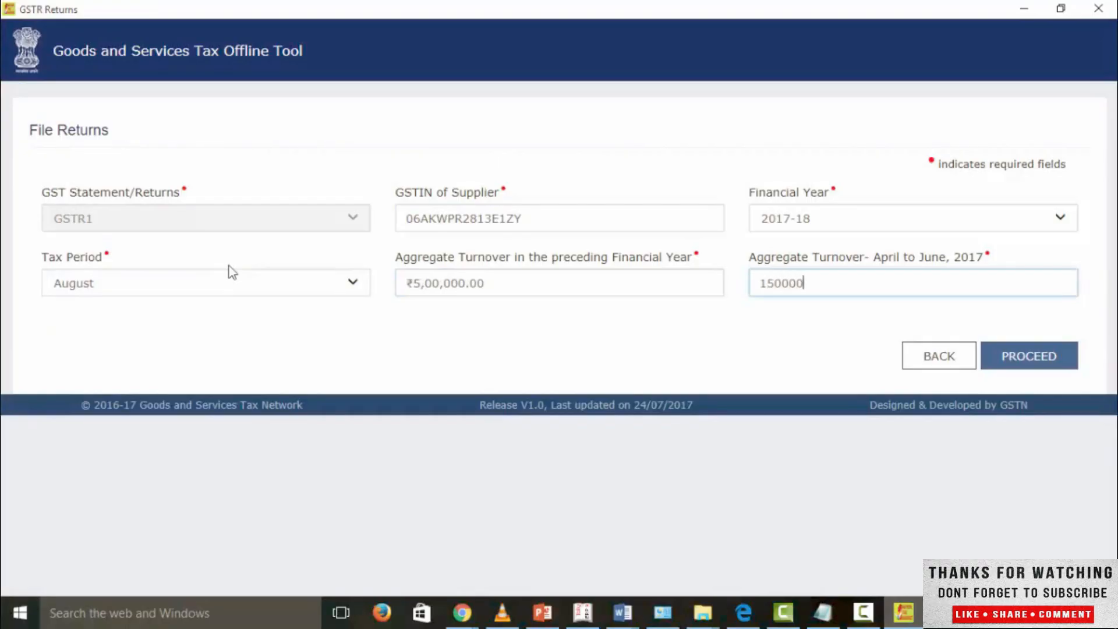
key(Return)
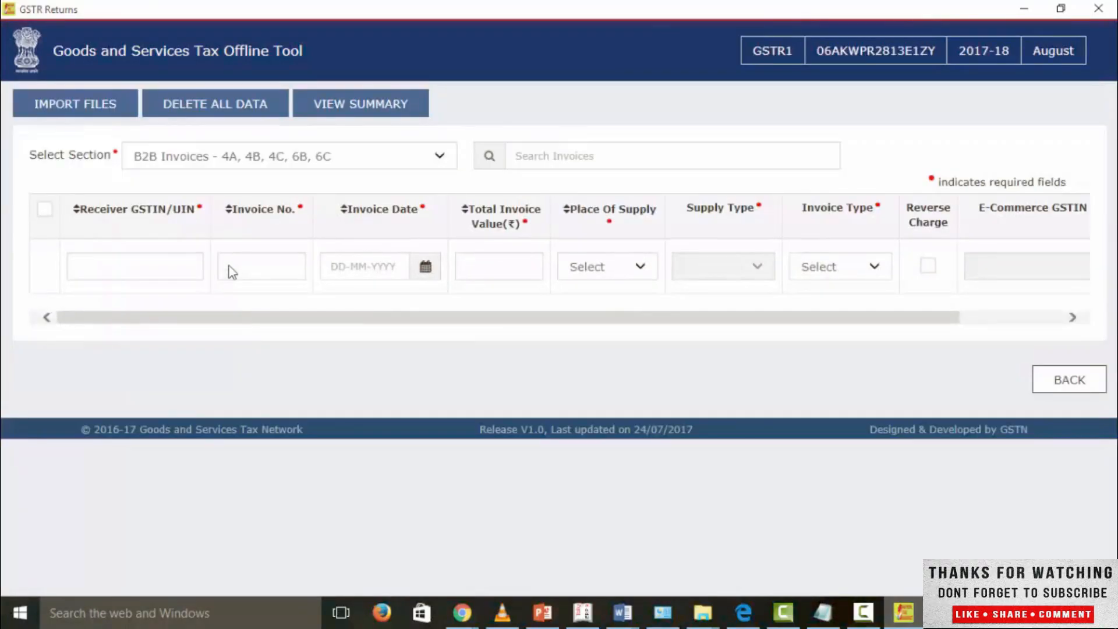
Step: Open the file import page and choose the B2B Invoices - 4A, 4B, 4C, 6B, 6C section for single-section import
key(Tab)
key(Return)
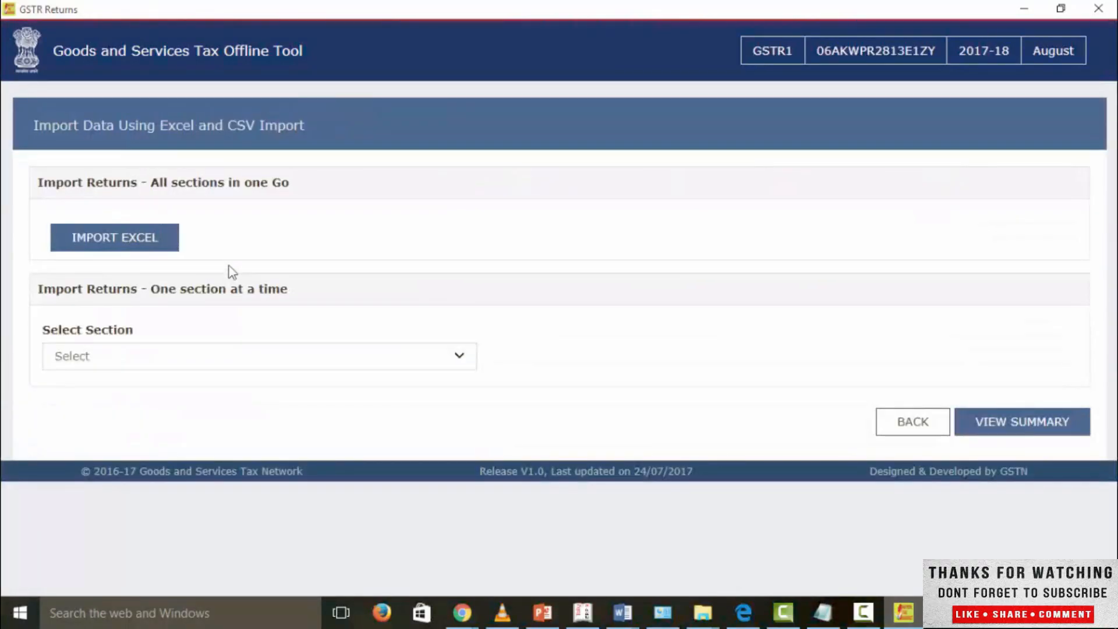
key(Tab)
key(Tab)
key(alt+Down)
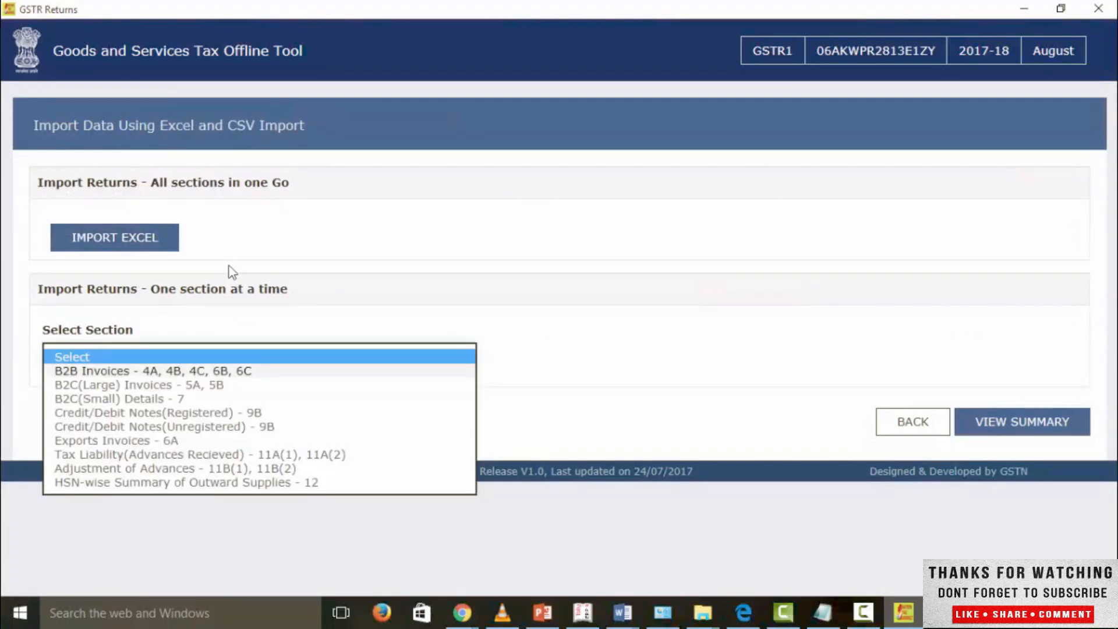
key(Down)
key(Return)
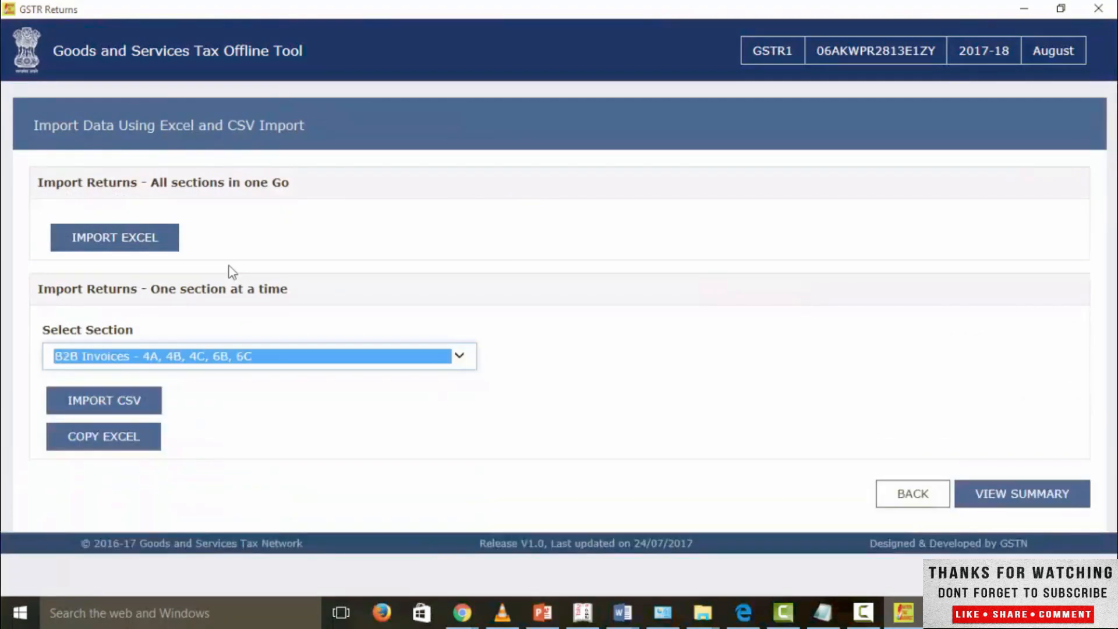
Step: Look at the Copy & Paste Excel option for B2B invoices and dismiss it without pasting data
key(Tab)
key(Tab)
key(Tab)
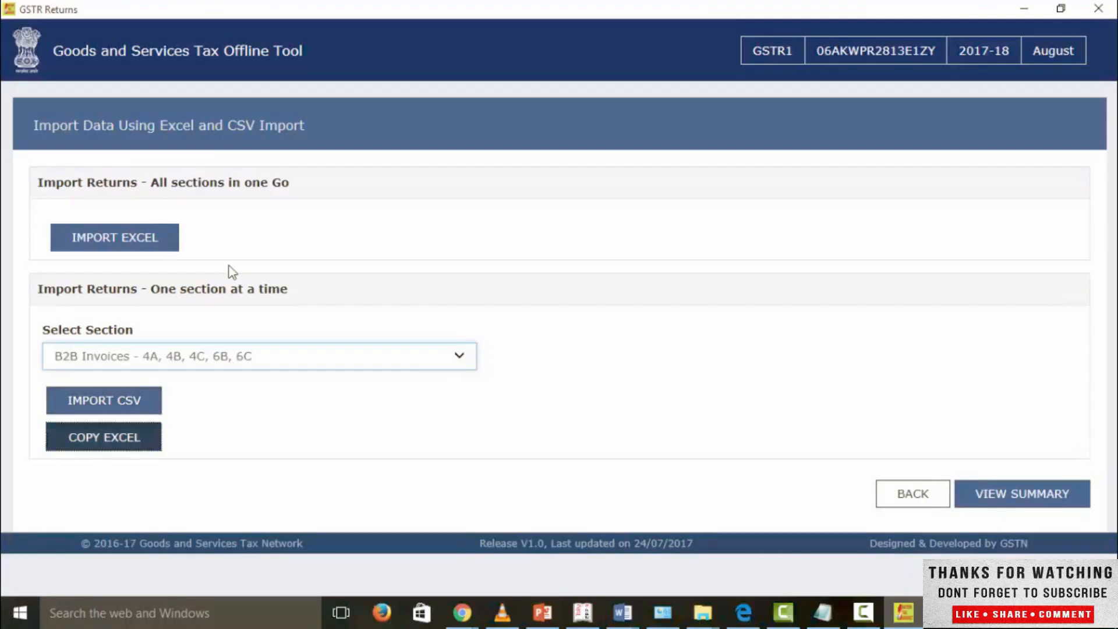
key(Return)
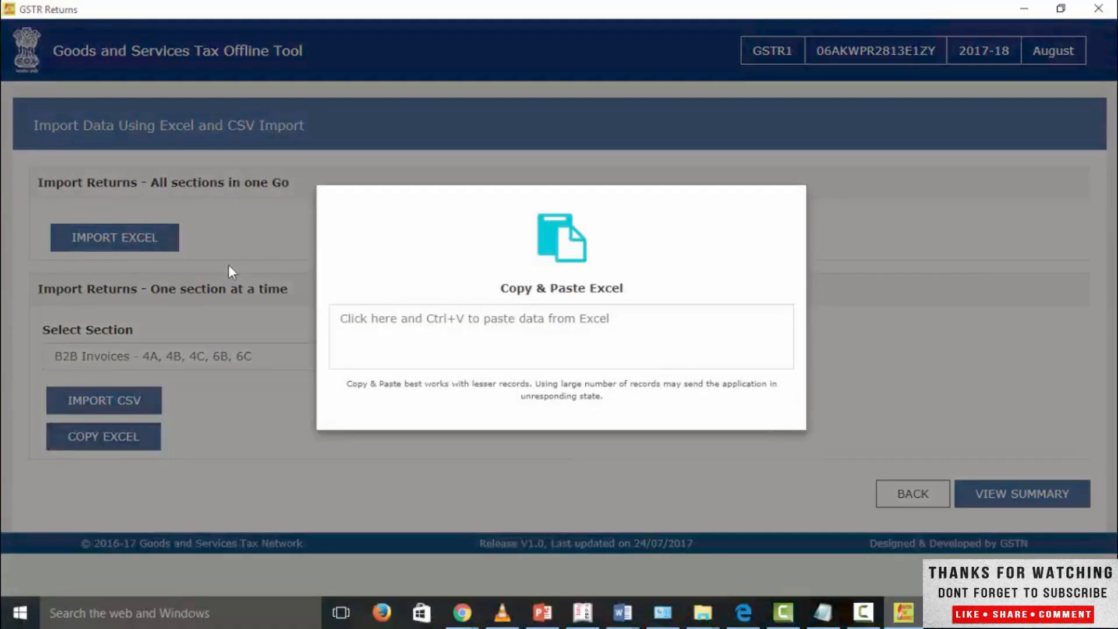
key(Tab)
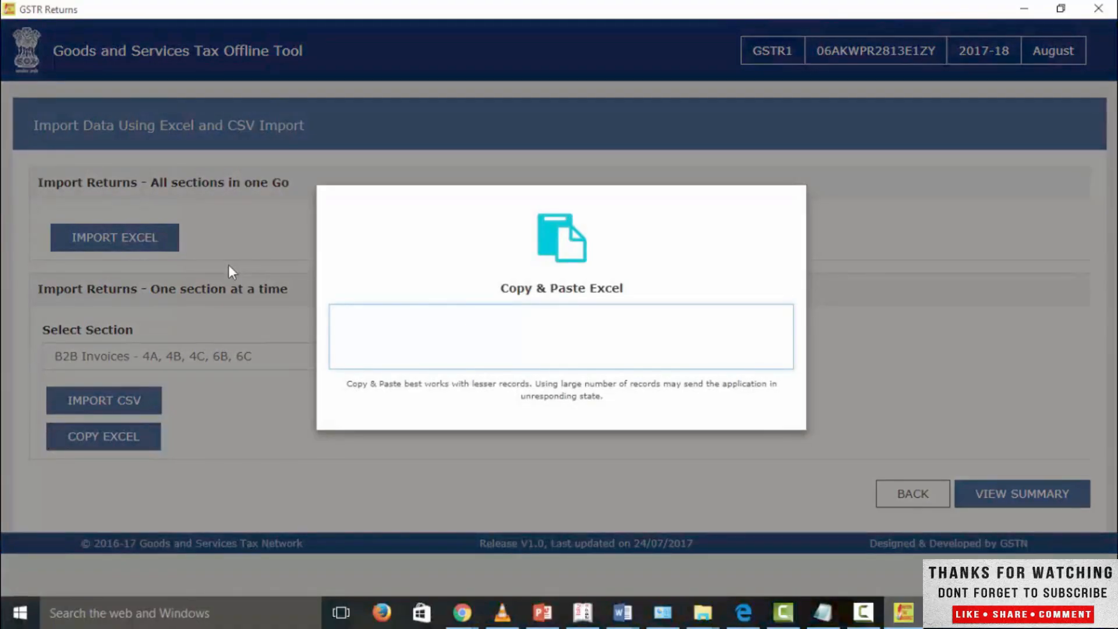
key(Escape)
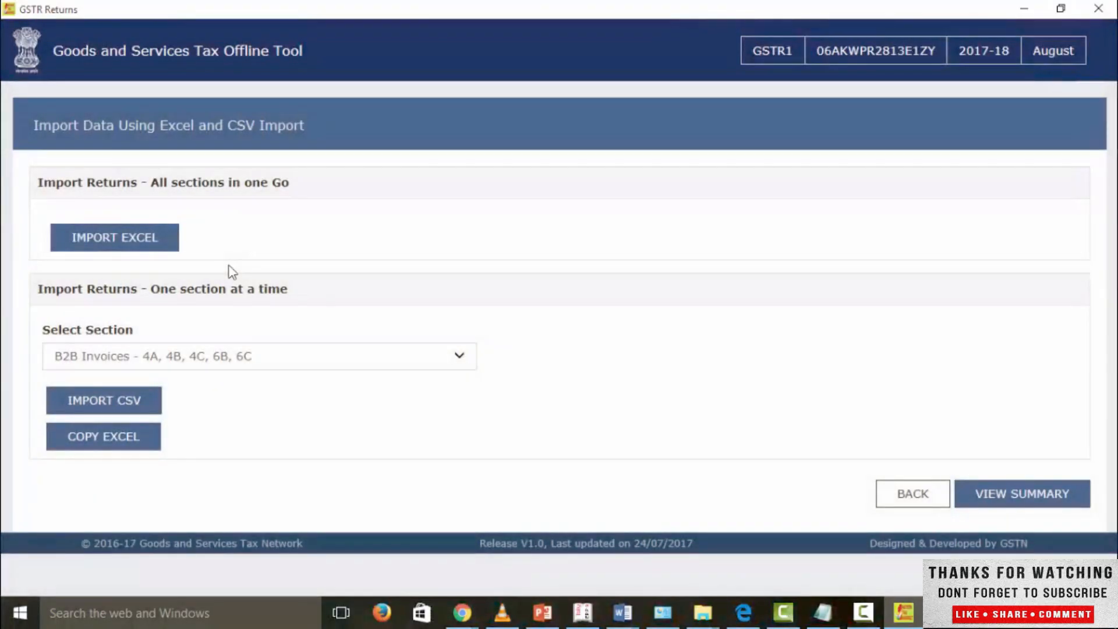
Step: Import b2b.csv from Section_wise_CSV_files into the B2B Invoices section and save the data
key(Return)
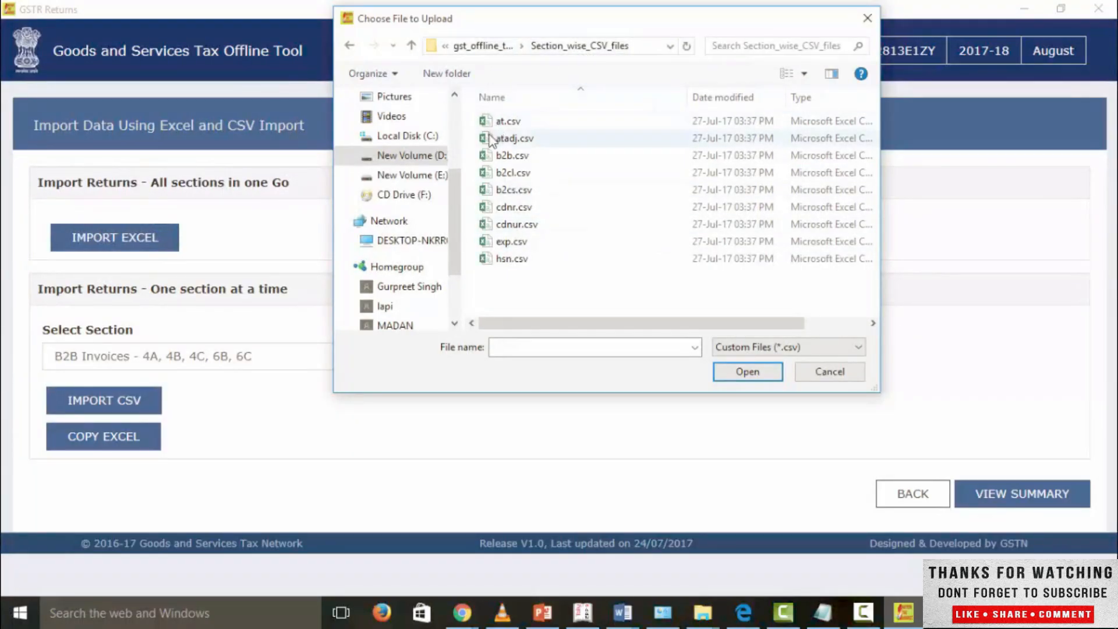
click(500, 156)
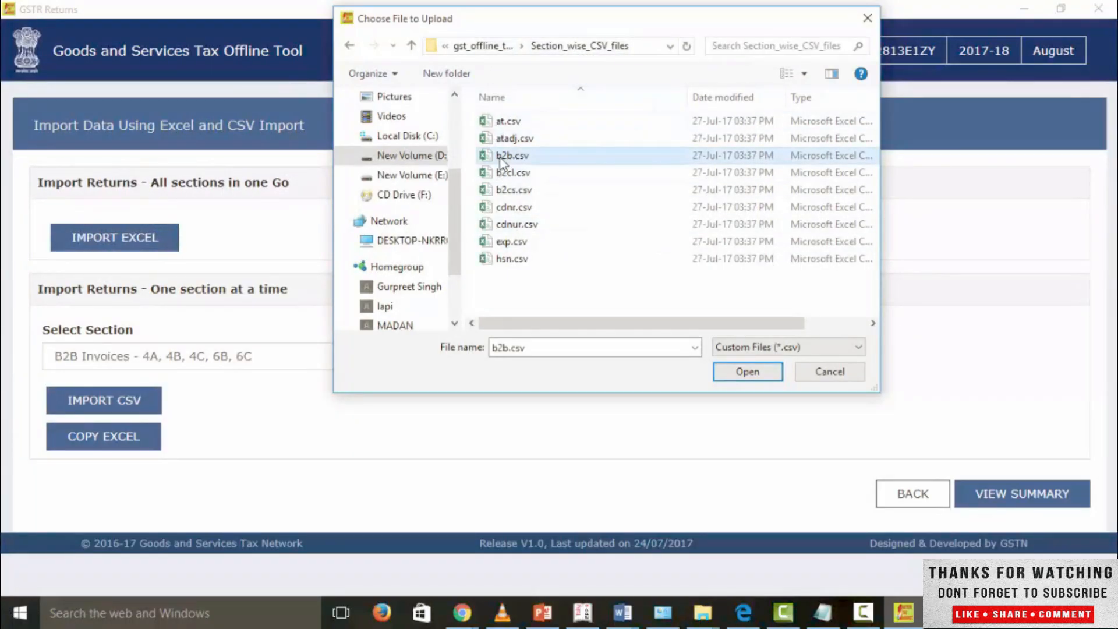
click(732, 376)
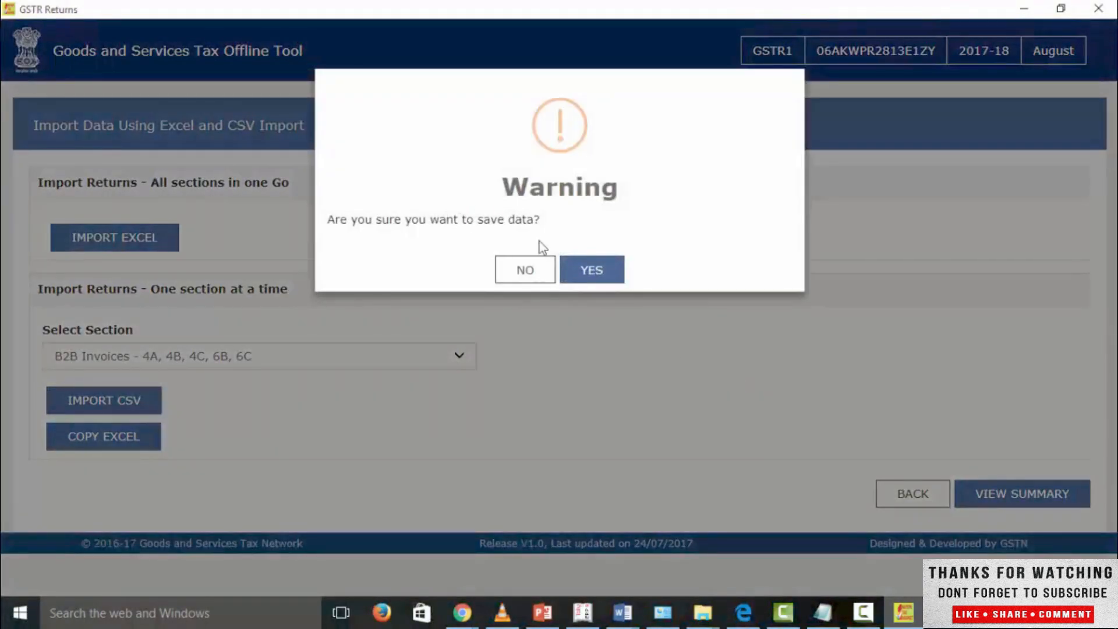
click(575, 269)
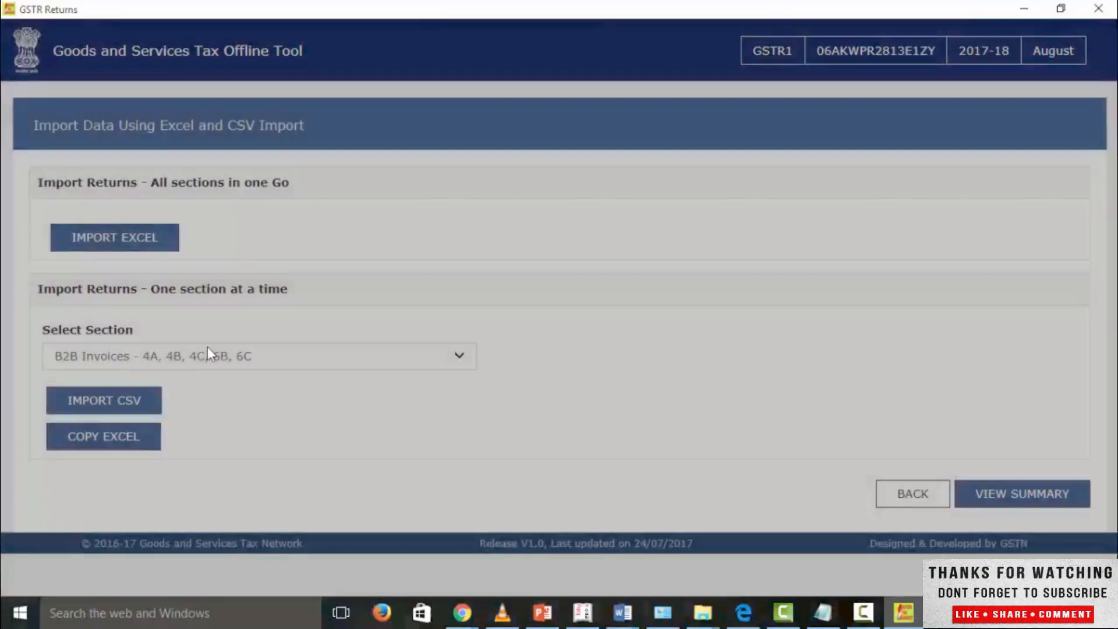
Step: Select the B2C(Large) Invoices - 5A, 5B section, import b2cl.csv into it and save the data
click(208, 349)
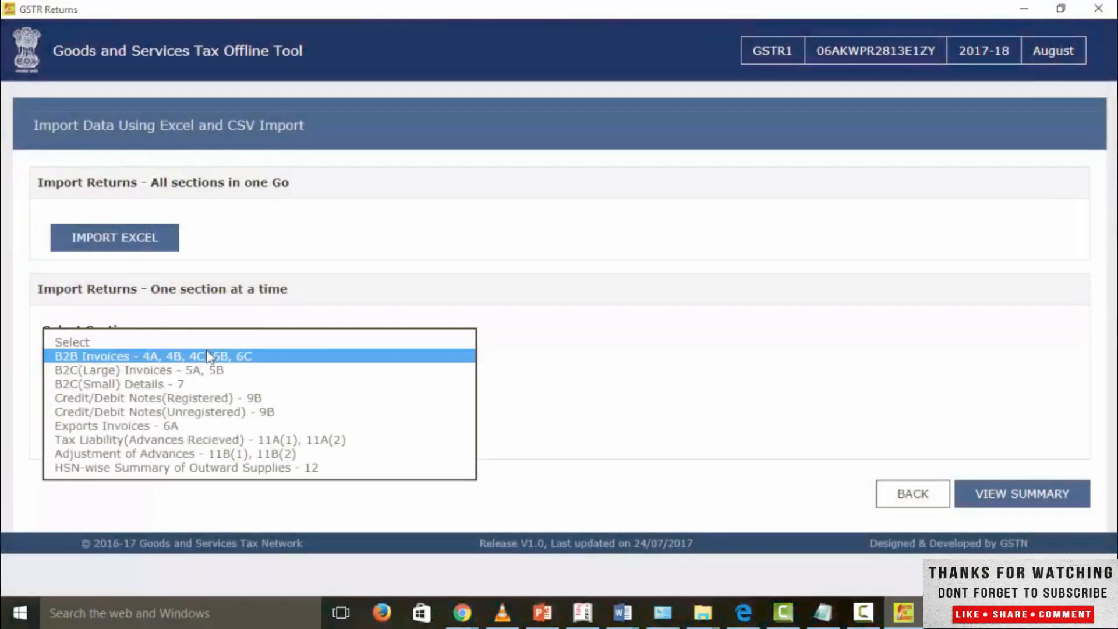
click(205, 370)
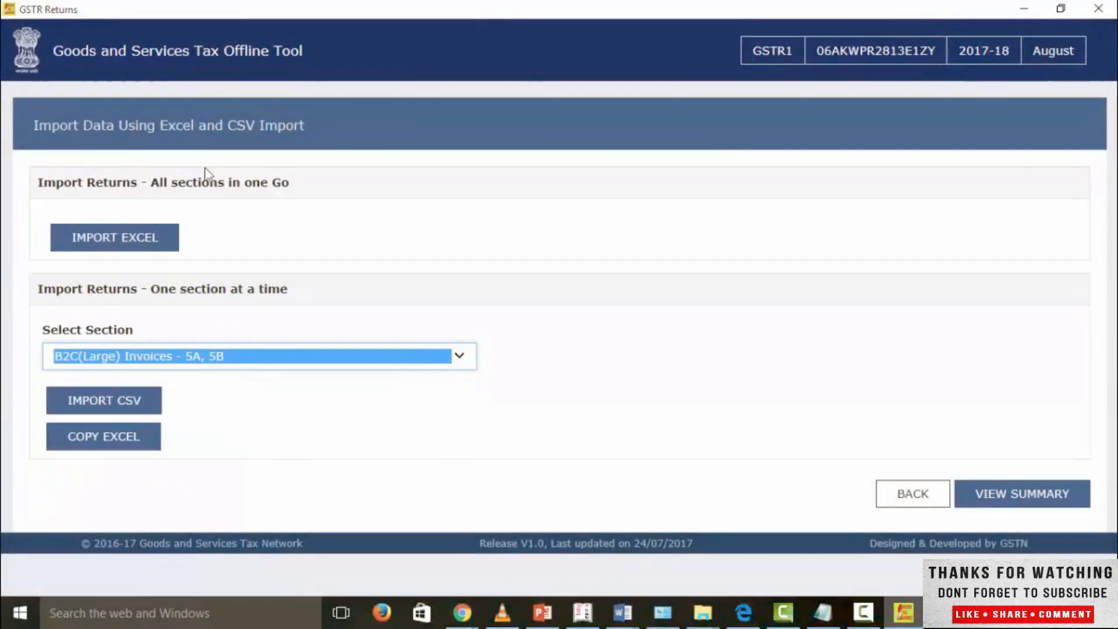
click(129, 403)
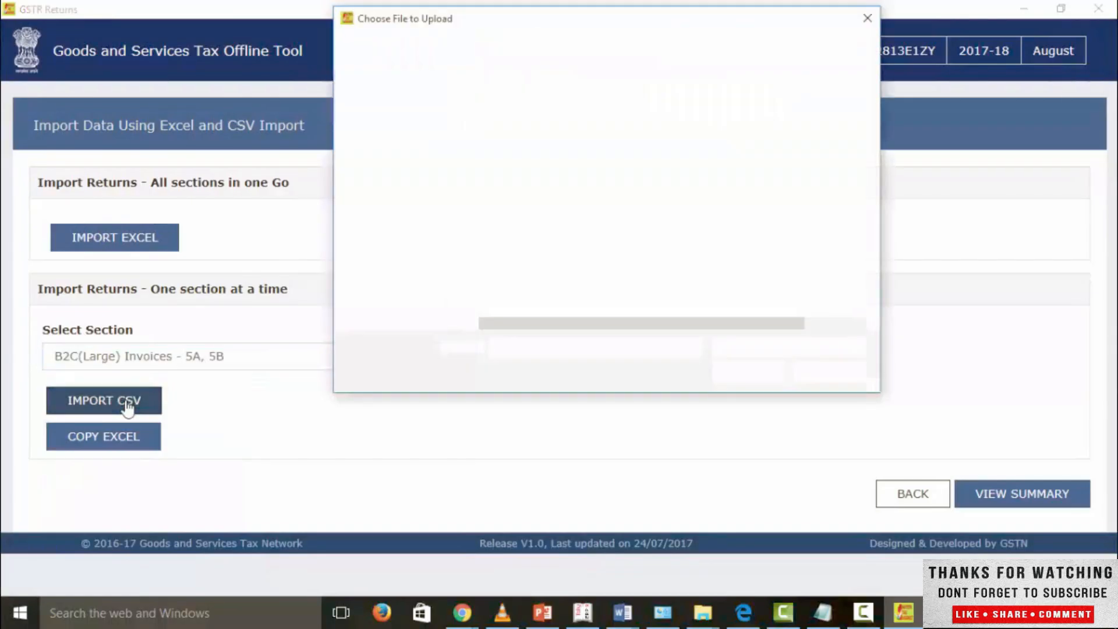
double_click(513, 172)
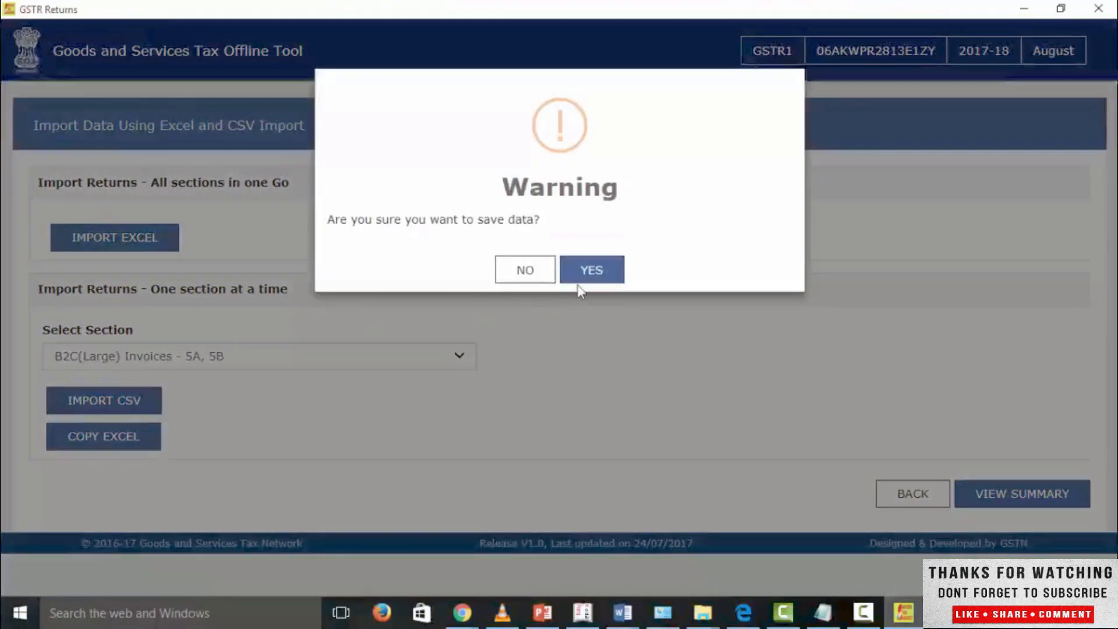
click(589, 273)
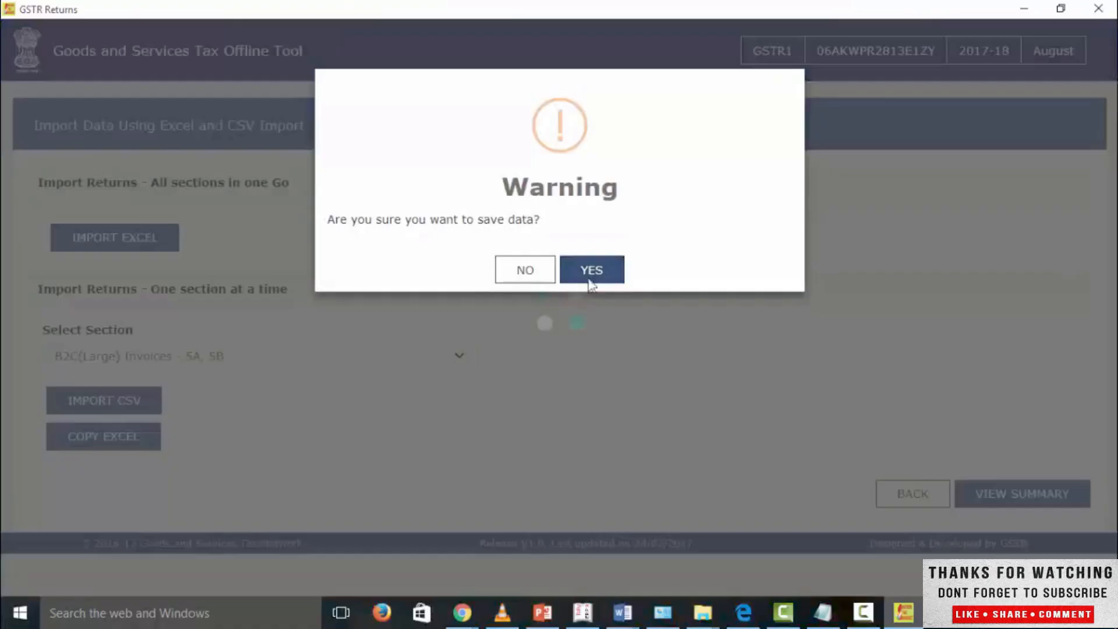
click(546, 352)
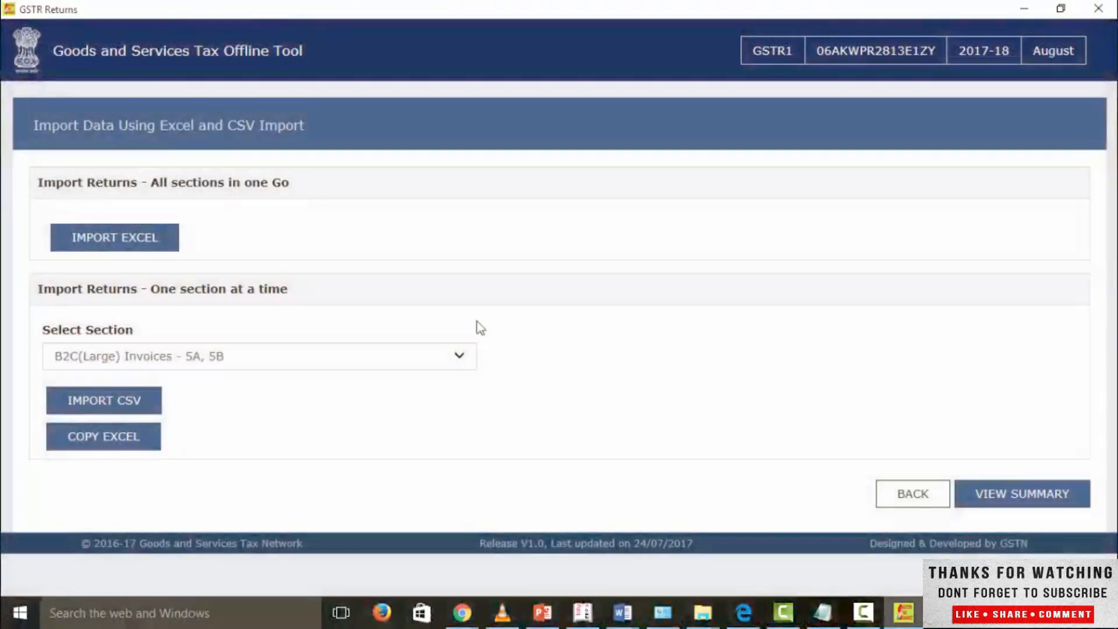
Step: Examine the imported B2C(Large) Invoices - 5A, 5B records from the return summary and go back to the summary
click(1018, 496)
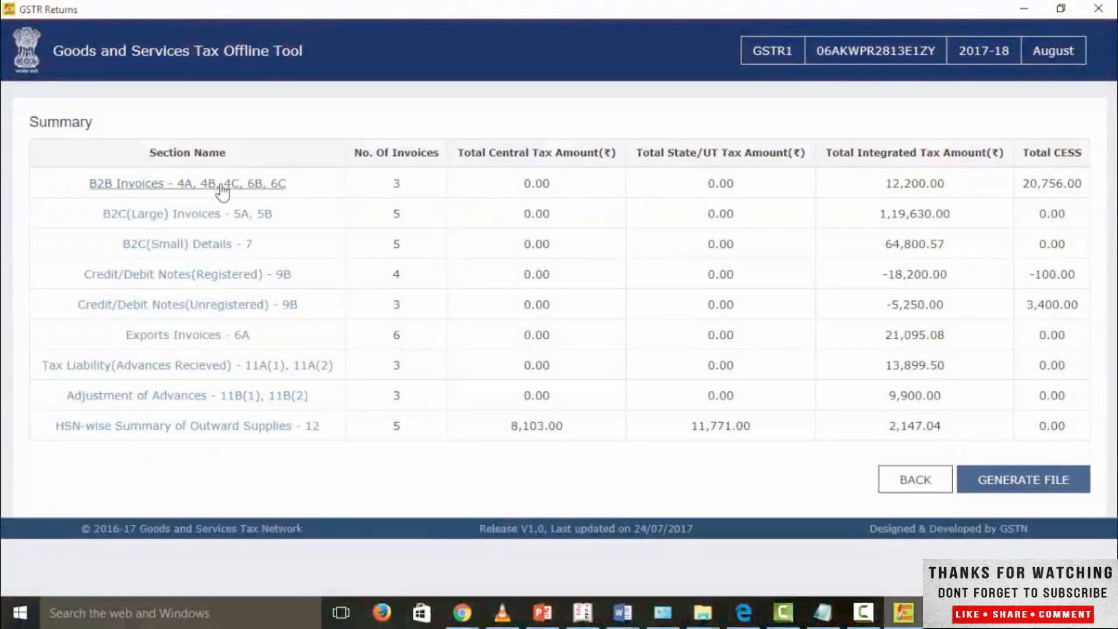
click(200, 216)
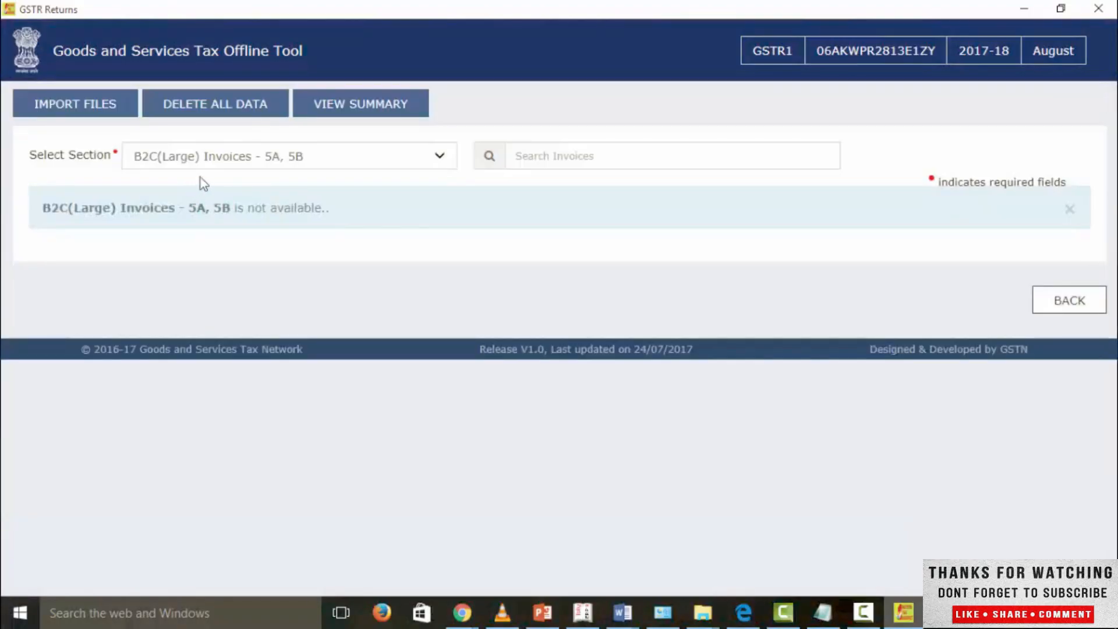
scroll(303, 360, down, 3)
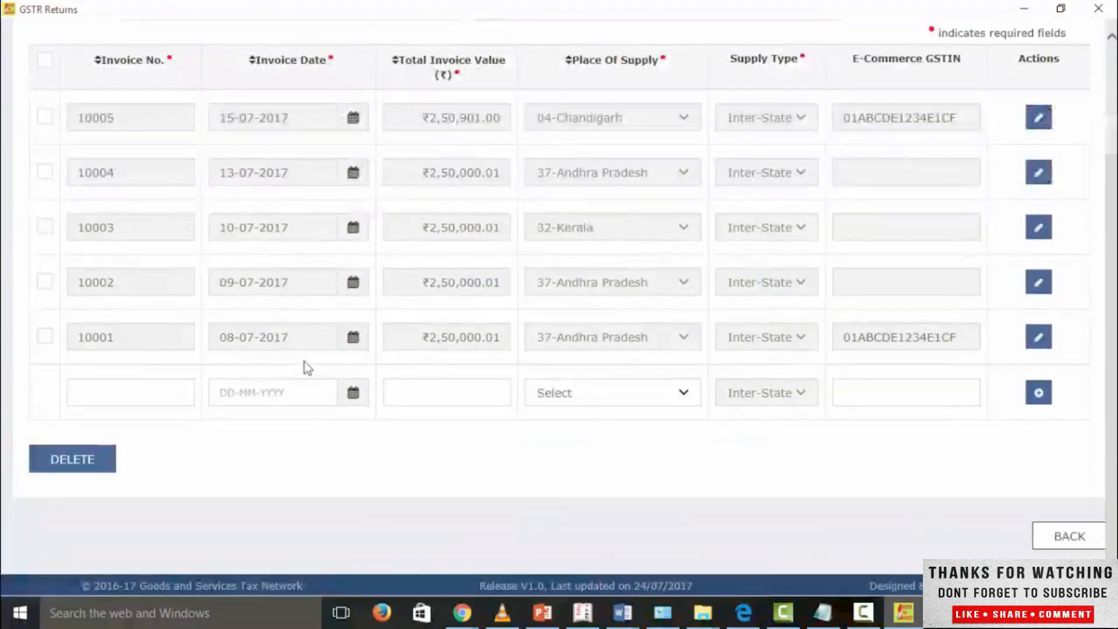
scroll(304, 361, up, 3)
scroll(346, 323, down, 3)
scroll(350, 329, up, 3)
scroll(358, 340, down, 3)
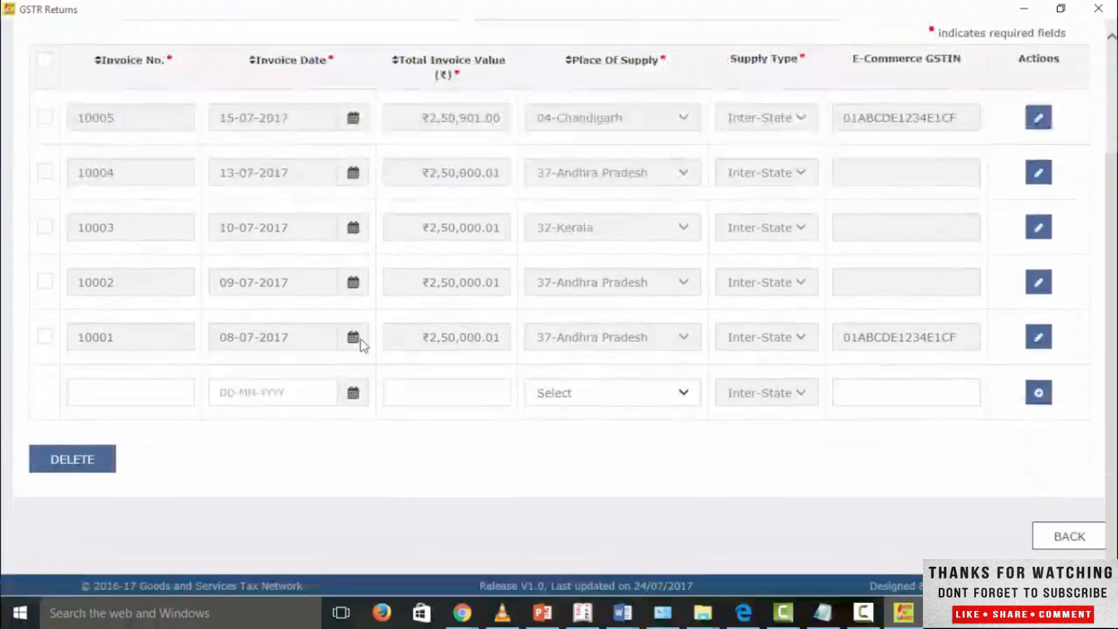
scroll(360, 340, up, 3)
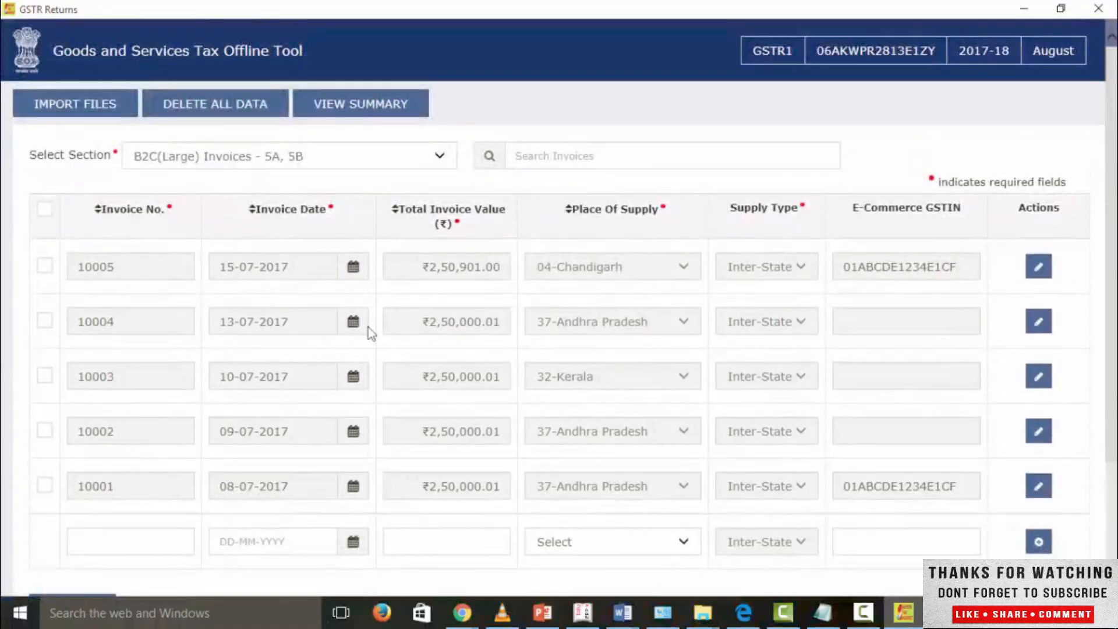
click(409, 111)
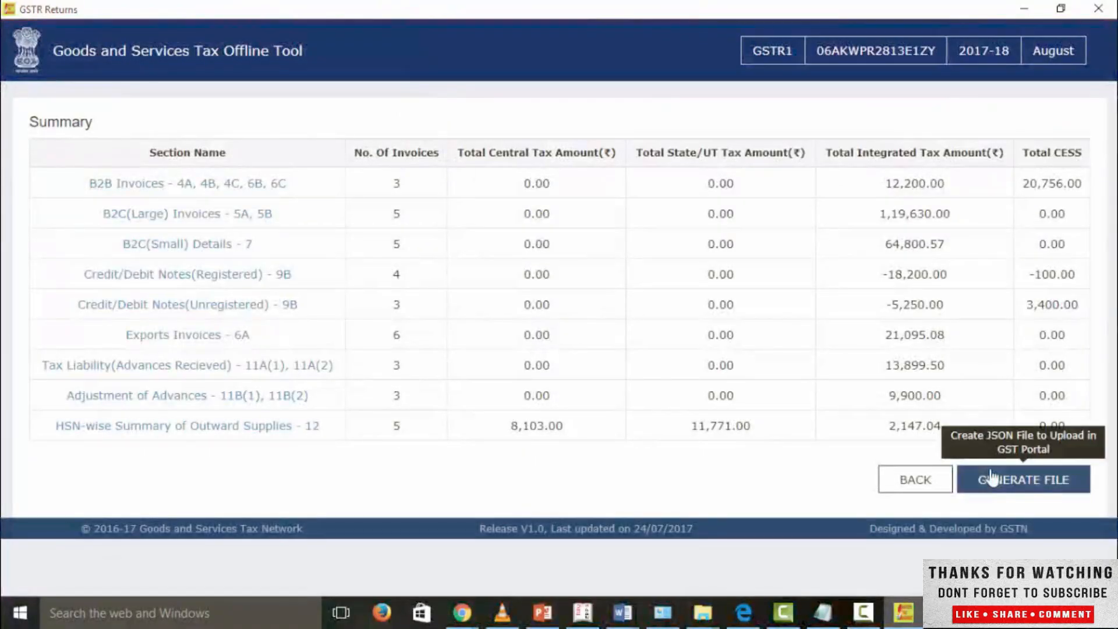